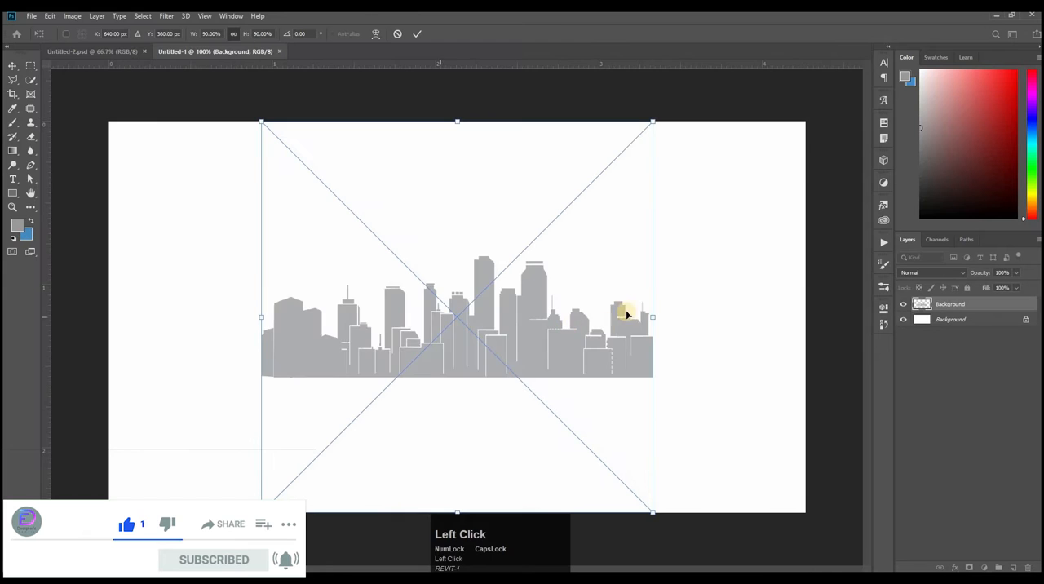
Step: Enlarge the placed city skyline image to about 172% so it spans the full canvas width, and commit the placement
key("ctrl+space")
left_click_drag(643, 299, 674, 324)
left_click_drag(609, 354, 611, 354)
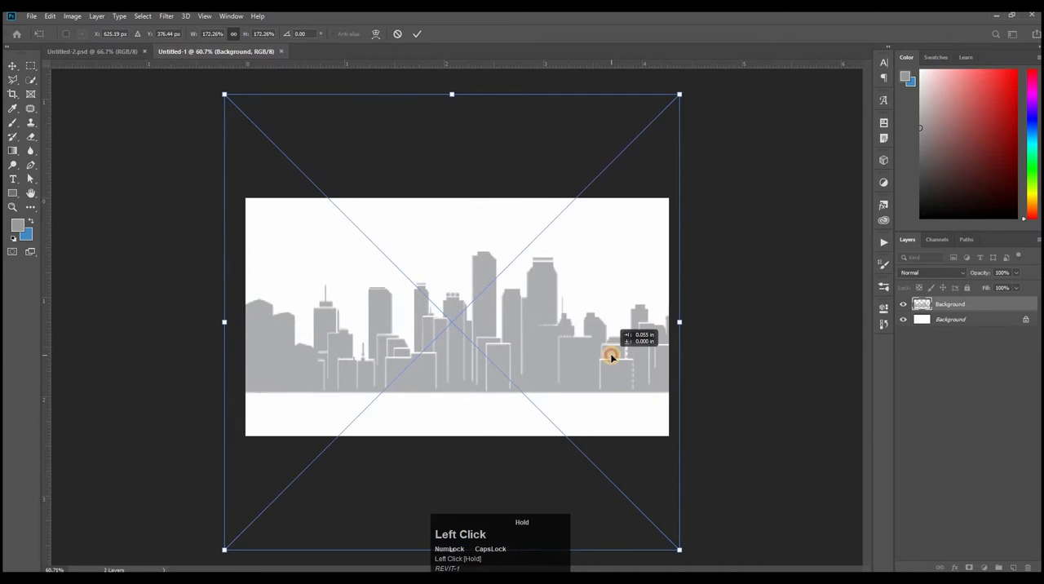
left_click(414, 34)
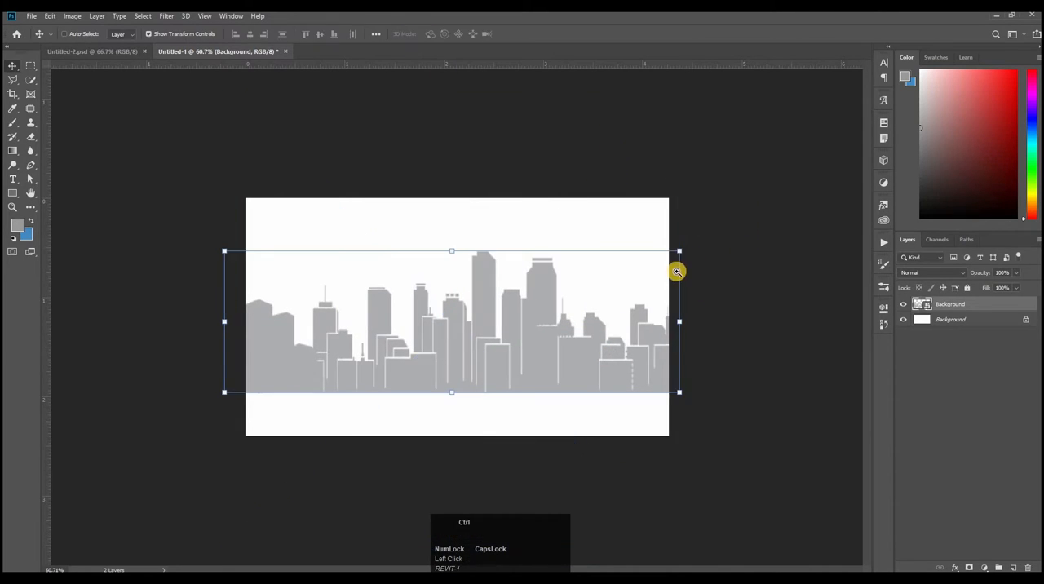
left_click(694, 247, "ctrl")
left_click(830, 376)
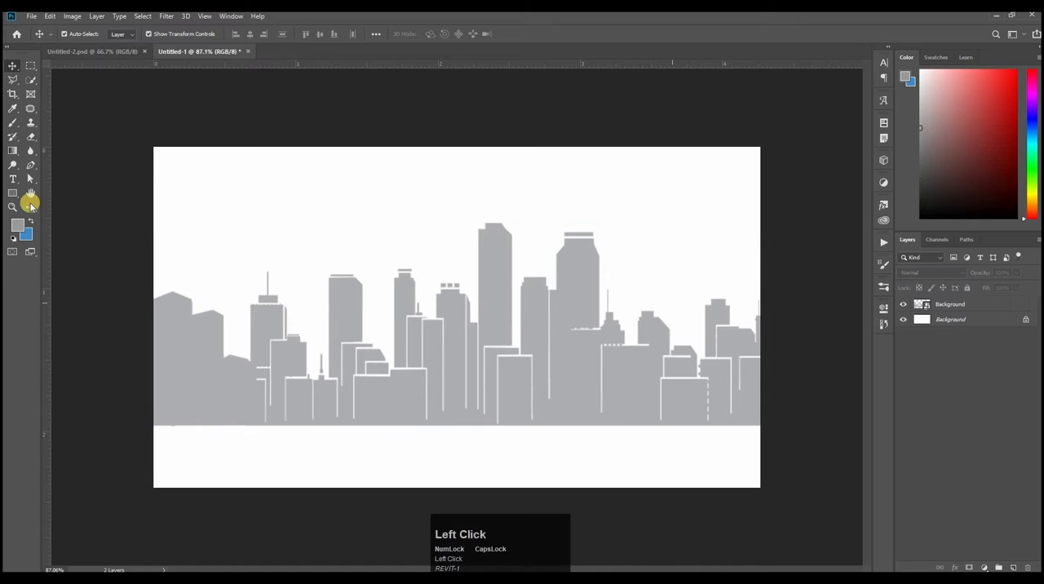
Step: Draw a rectangle shape about 473 by 797 px over the middle of the canvas, extending beyond its upper and lower edges
left_click(13, 194)
left_click_drag(398, 126, 575, 504)
key("space")
Step: Slant the rectangle by shifting its upper two corners about 50 px right and its lower two corners about 50 px left
right_click(36, 178)
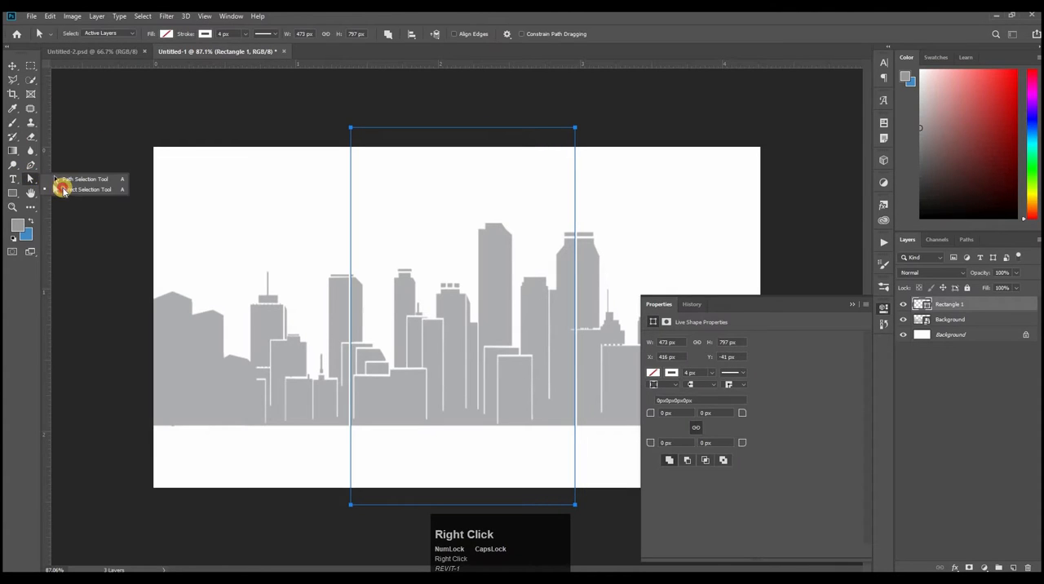
left_click(70, 177)
left_click_drag(273, 104, 651, 153)
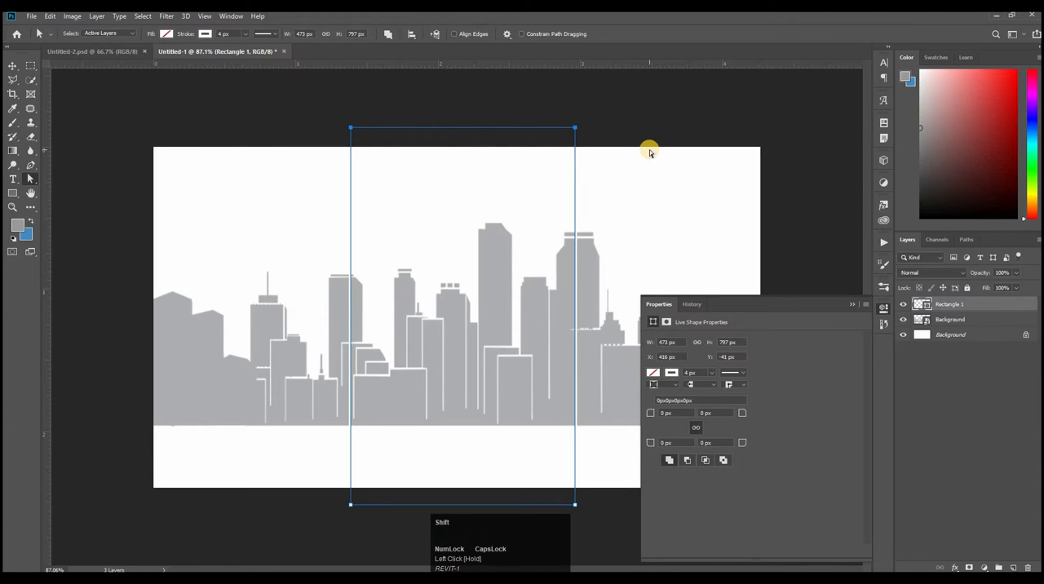
key("shift+Right")
key("shift+Right")
key("shift+Right")
key("shift+Right")
key("shift+Right")
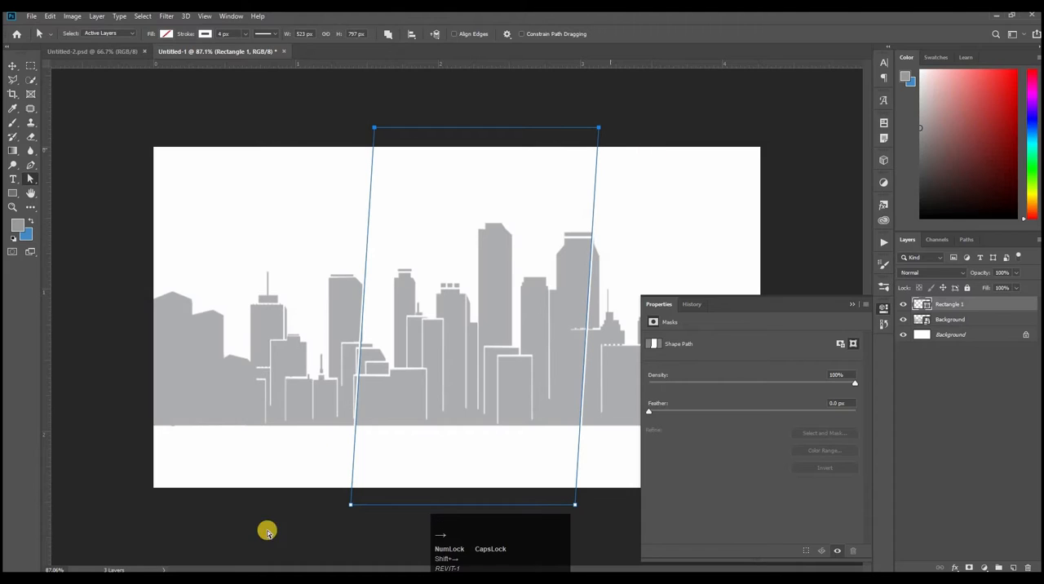
left_click_drag(320, 498, 633, 524)
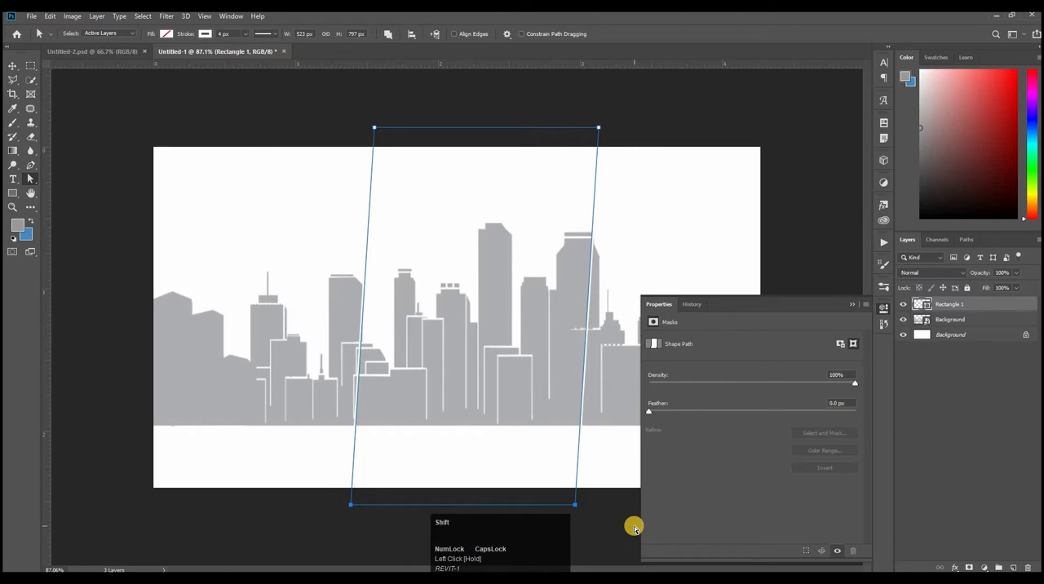
key("shift+Left")
key("shift+Left")
key("shift+Left")
key("shift+Left")
key("shift+Left")
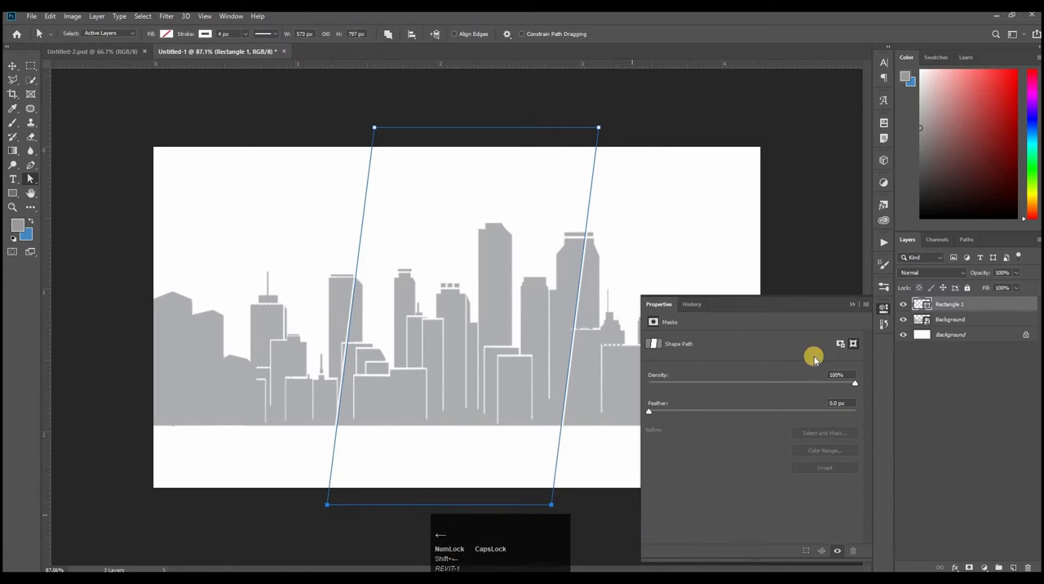
Step: Fill the slanted rectangle with the recently used blue
left_click(884, 315)
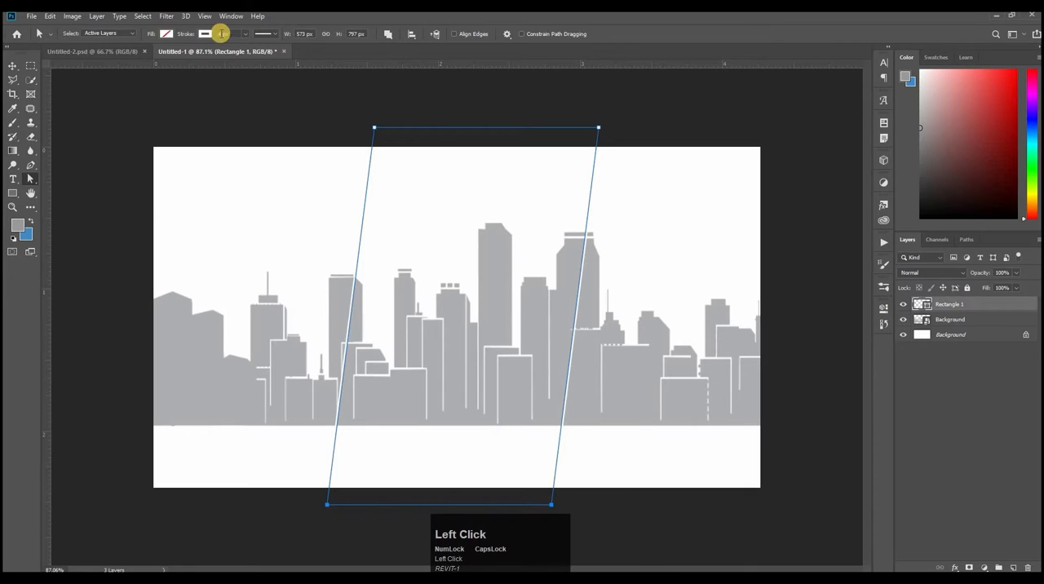
left_click(168, 35)
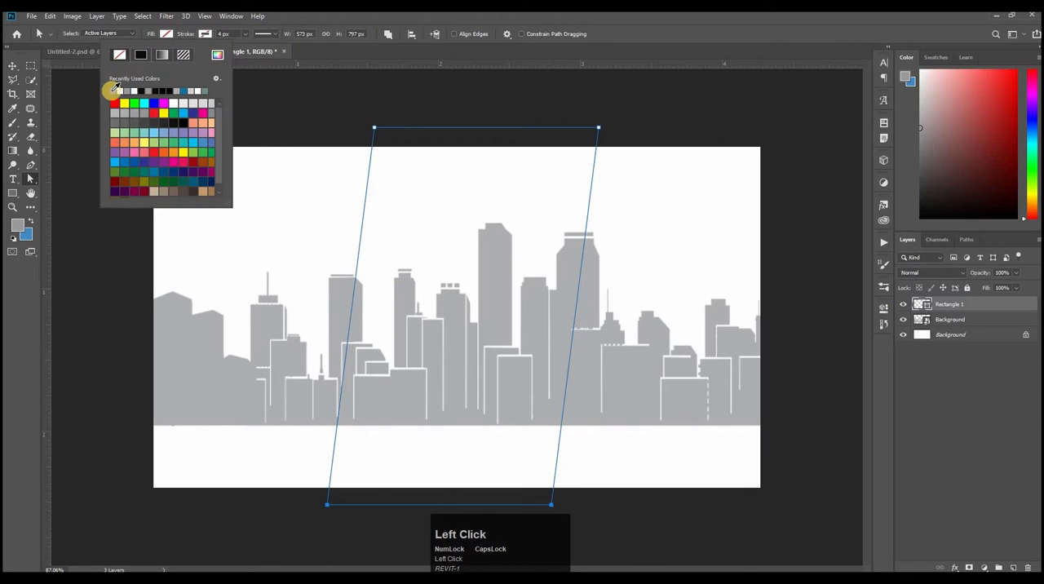
left_click(112, 90)
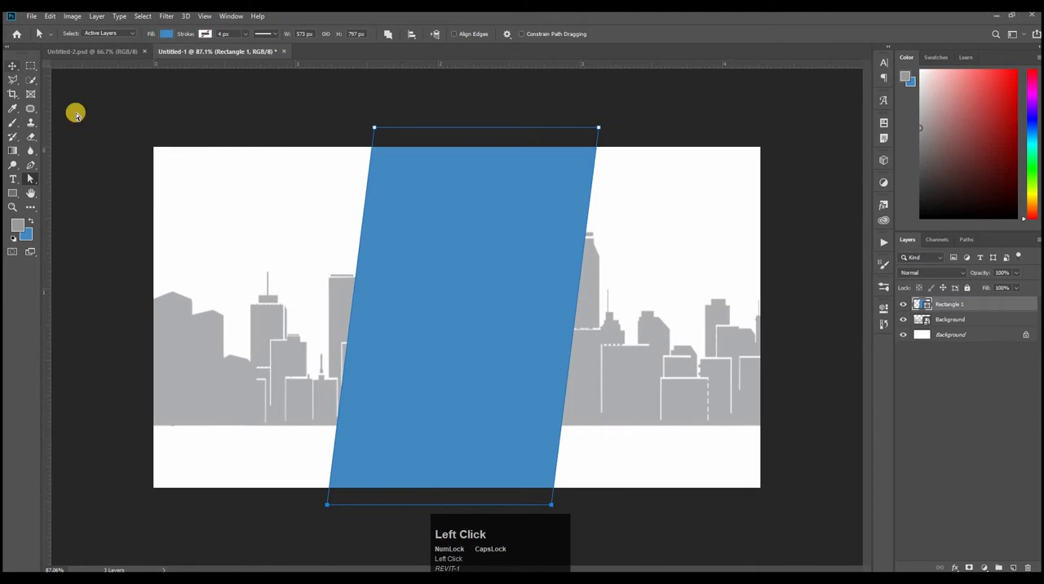
Step: Center the slanted rectangle horizontally on the canvas by aligning it with the locked white Background layer
left_click(12, 65)
left_click(943, 307)
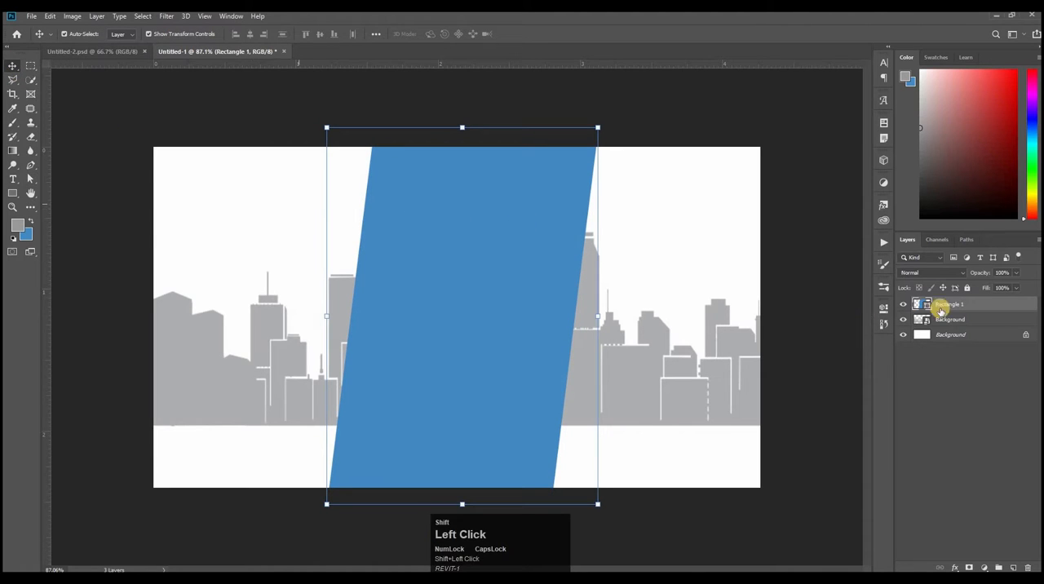
left_click(956, 338, "shift")
left_click(250, 33)
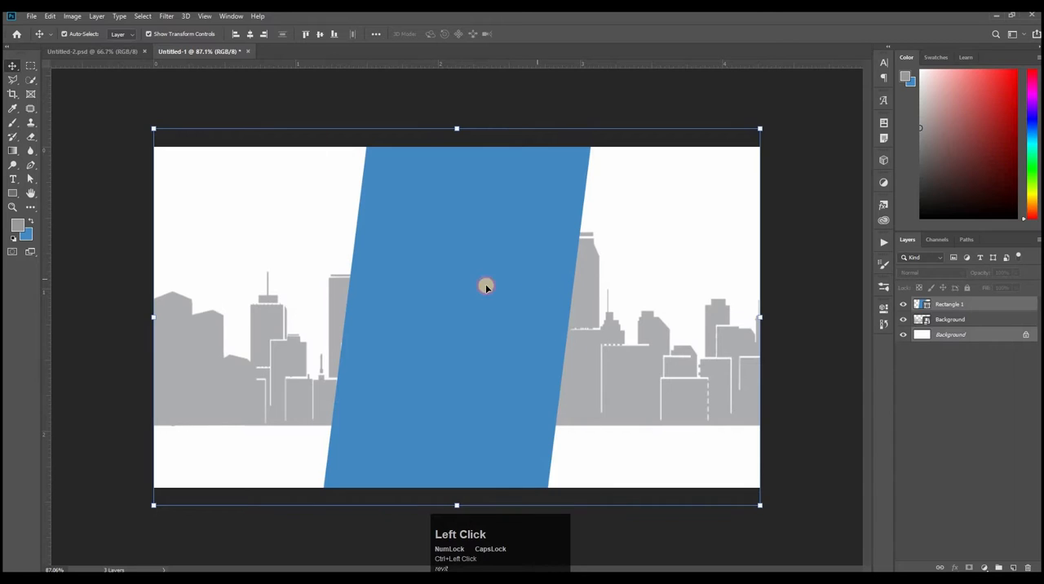
left_click(990, 316)
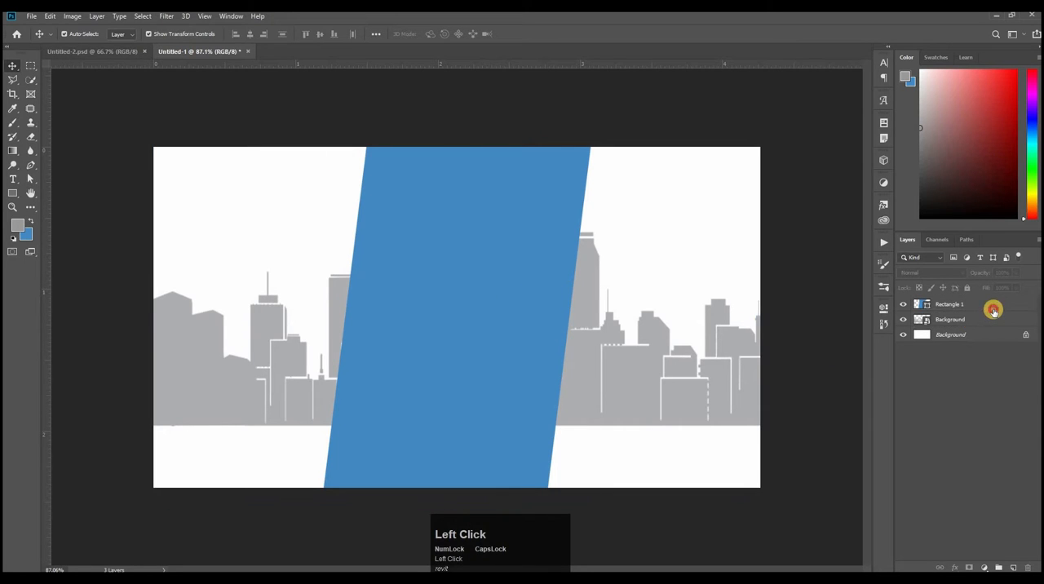
Step: Add a Gradient Overlay to the Rectangle 1 layer with dark blue 062554 as the color of the first gradient stop
left_click(994, 309)
double_click(993, 310)
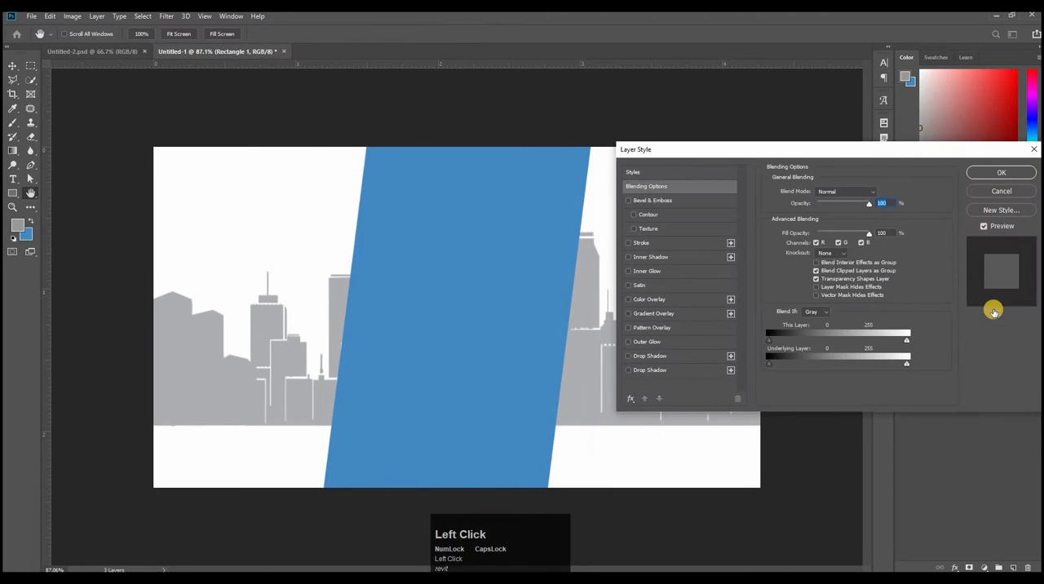
left_click(657, 313)
left_click(834, 217)
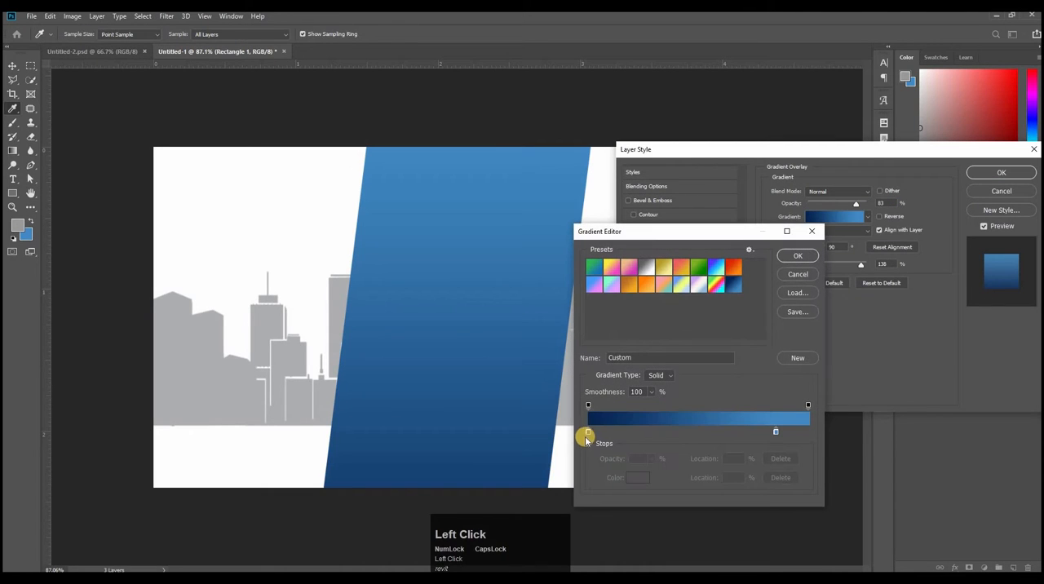
left_click(638, 477)
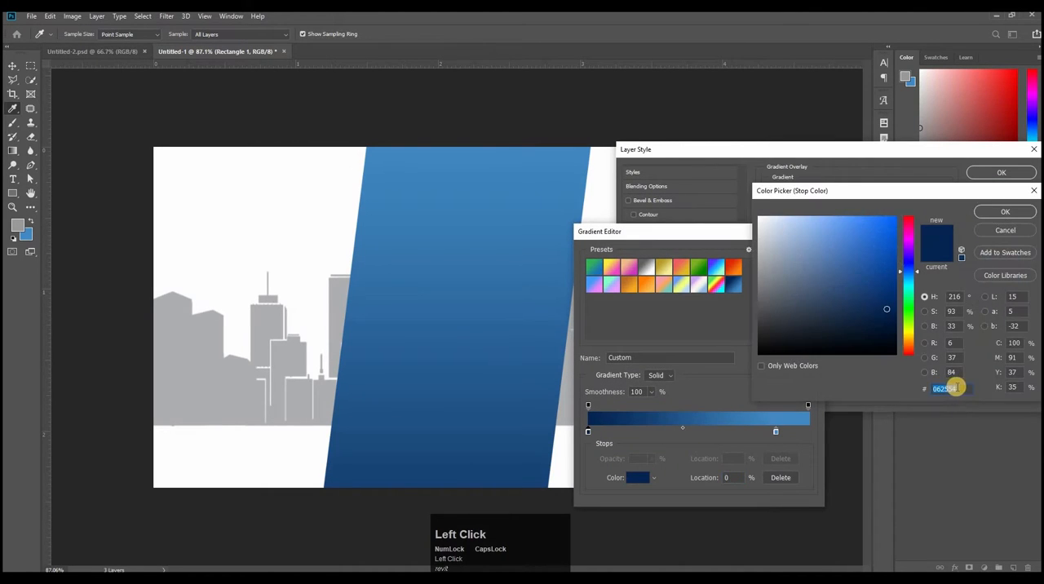
key("Return")
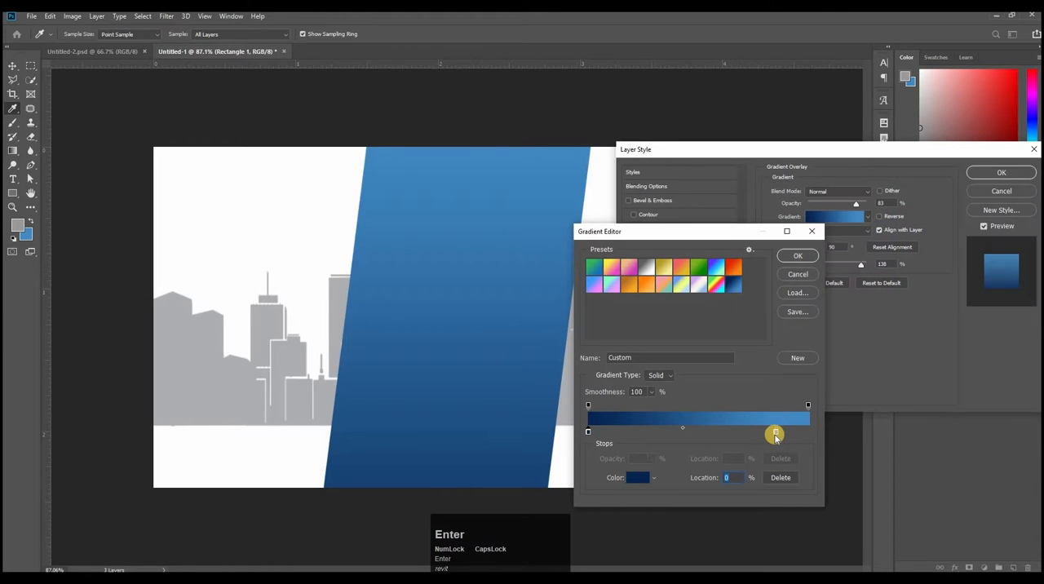
Step: Use blue 438ac5 for the gradient stop at 85% and apply the linear overlay at a 90° angle
left_click(776, 431)
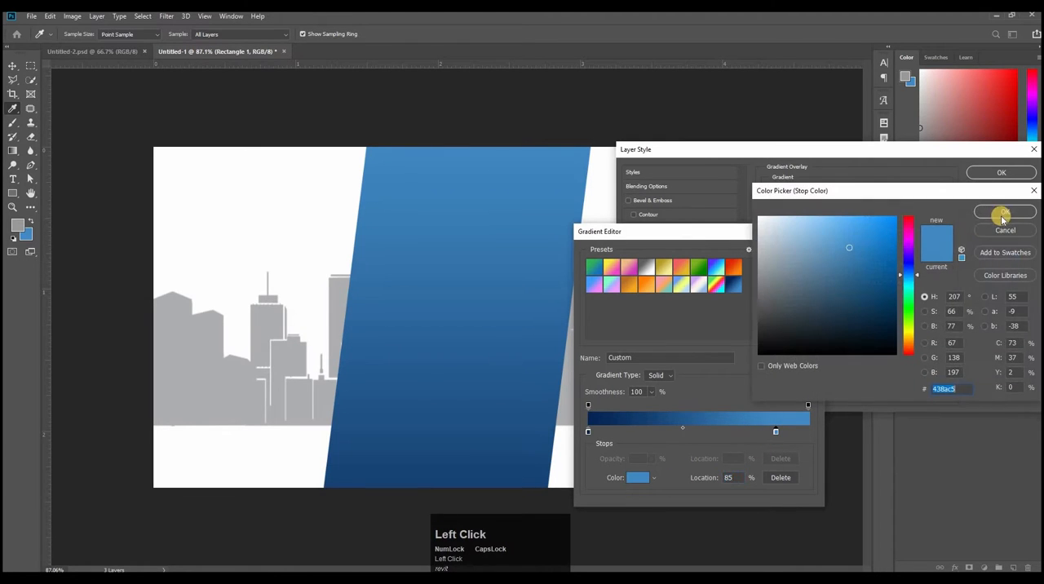
key("Return")
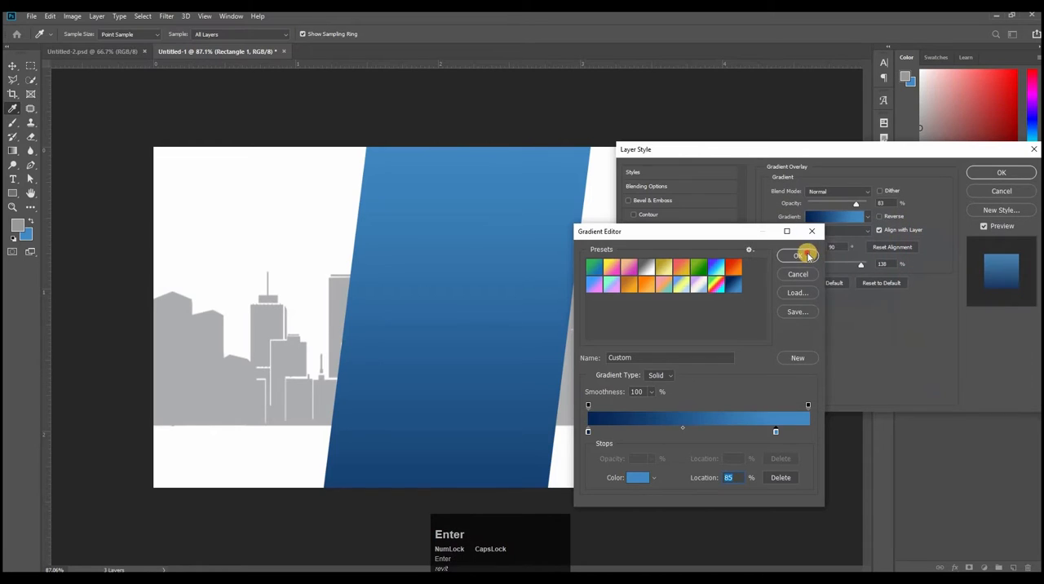
left_click(804, 253)
left_click_drag(857, 257, 844, 245)
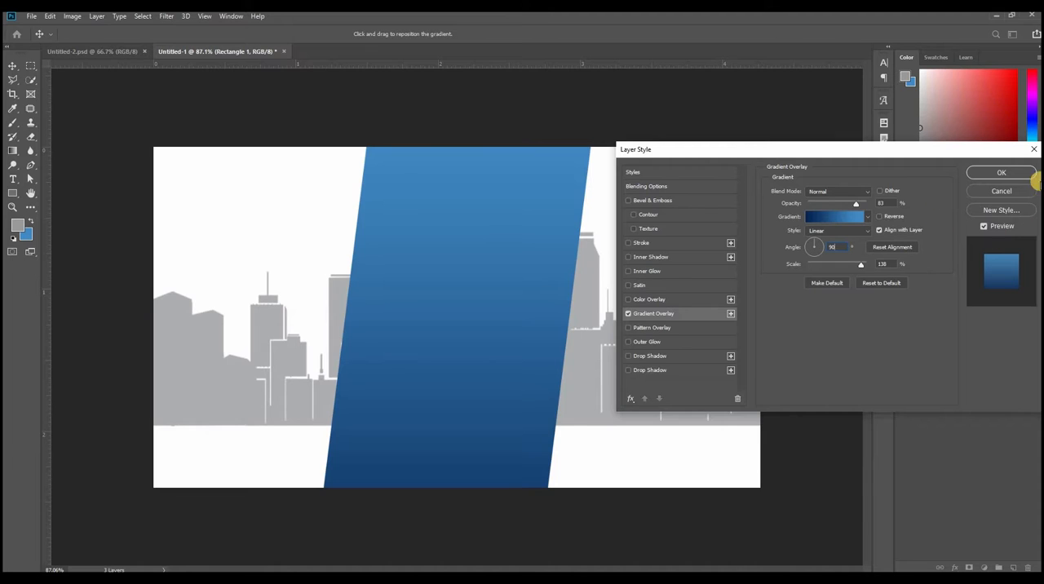
left_click(1012, 175)
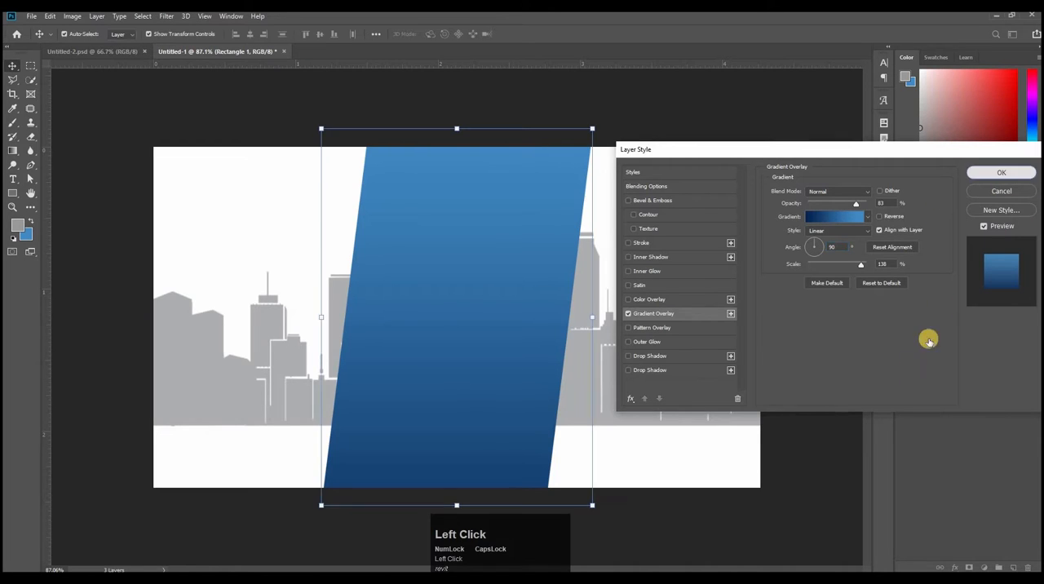
left_click(959, 401)
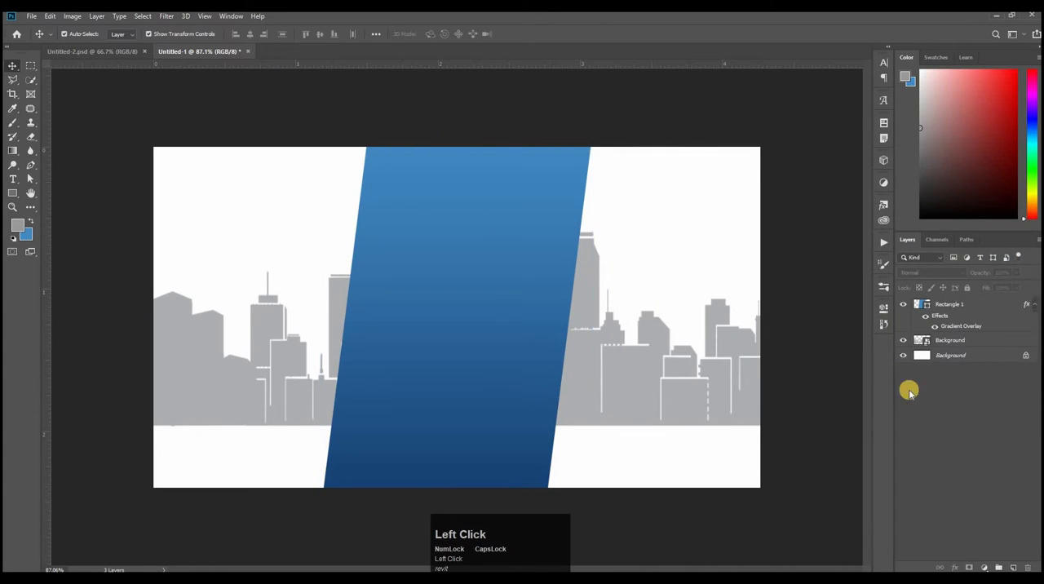
Step: Add a Drop Shadow to the Rectangle 1 layer with 80% opacity and a 33° angle
left_click(983, 305)
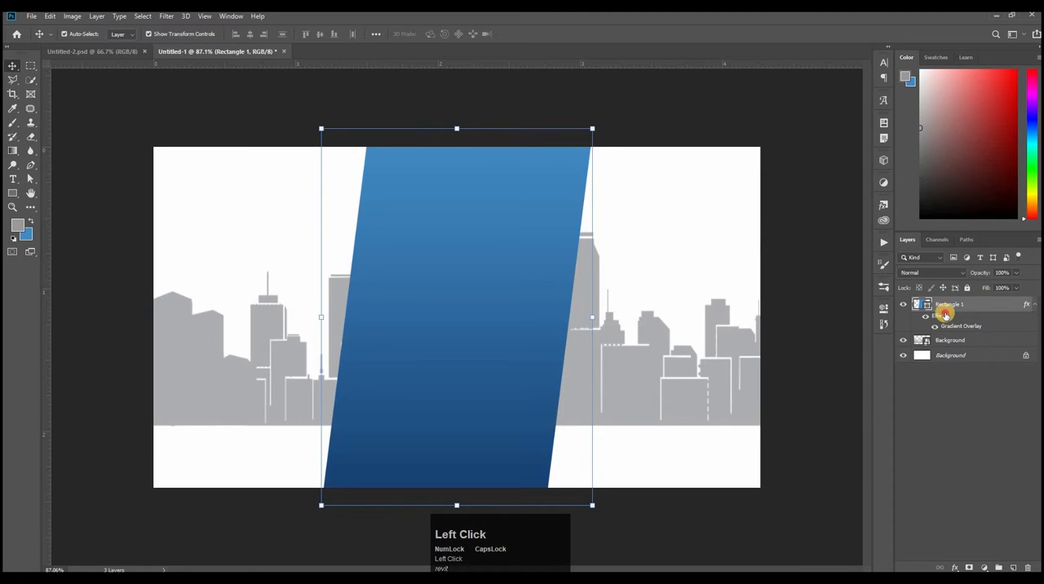
double_click(945, 315)
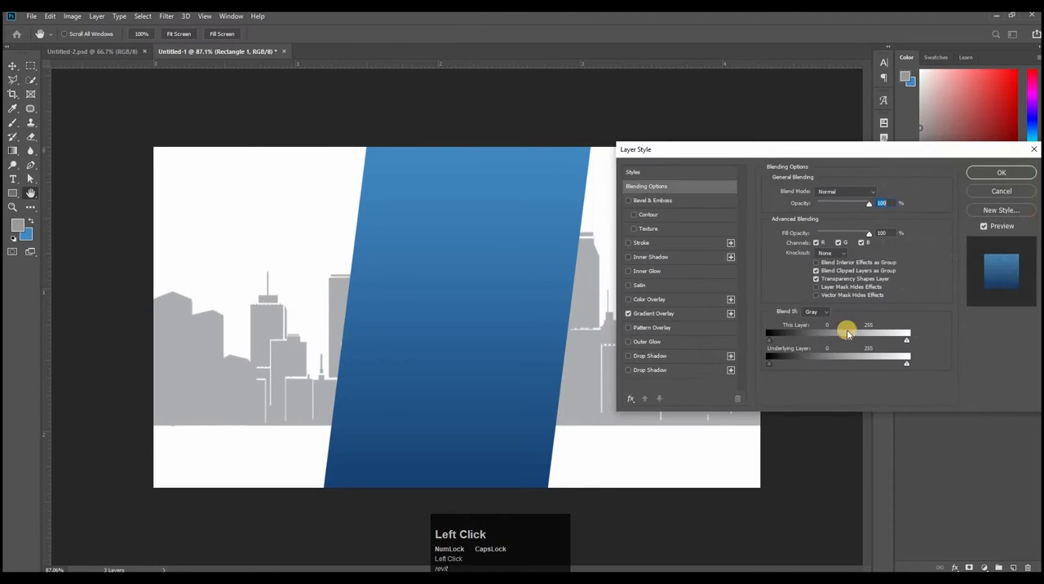
left_click(653, 357)
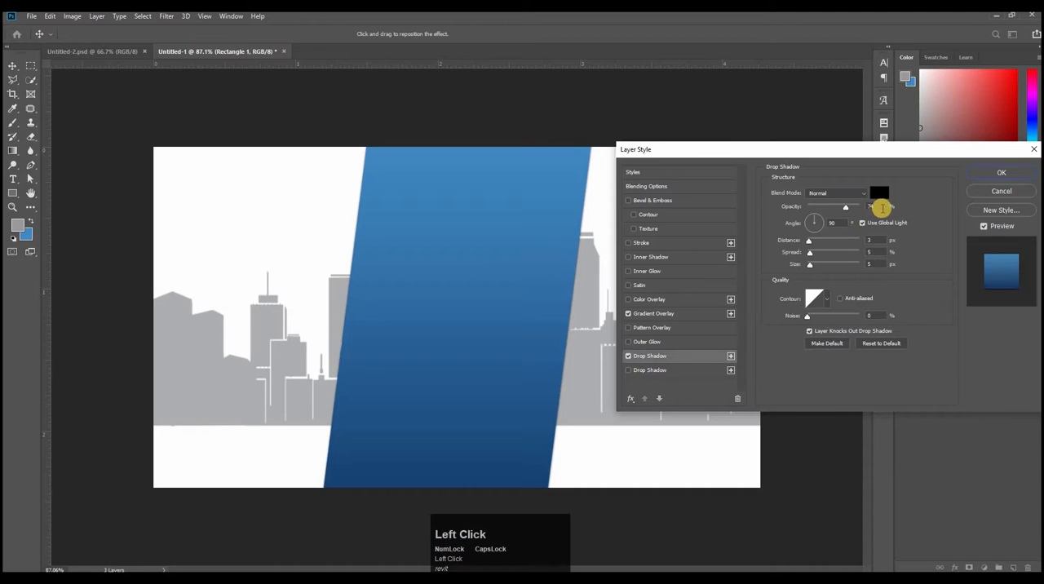
left_click_drag(882, 208, 828, 220)
type("80")
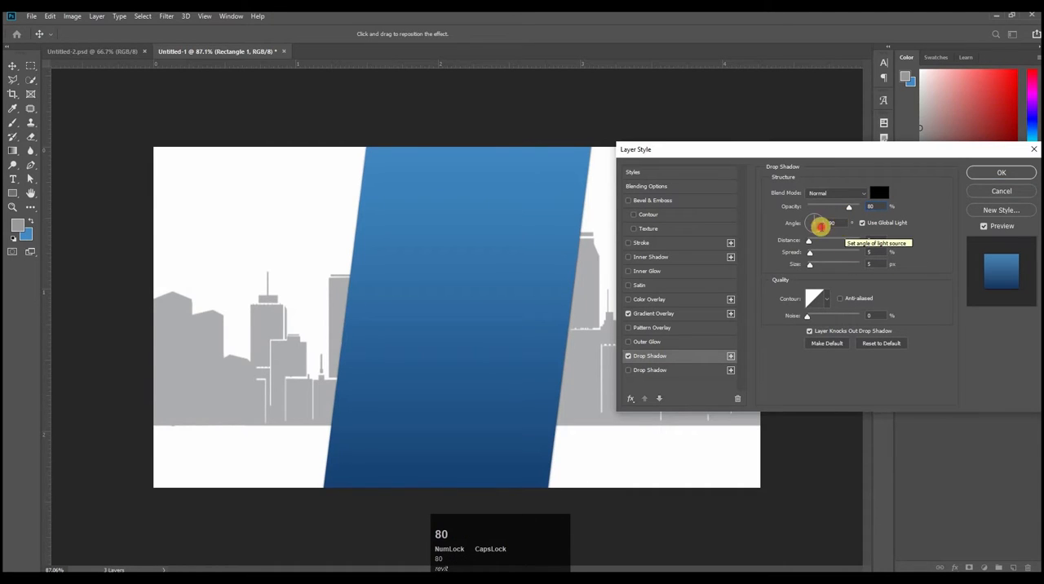
left_click(820, 227)
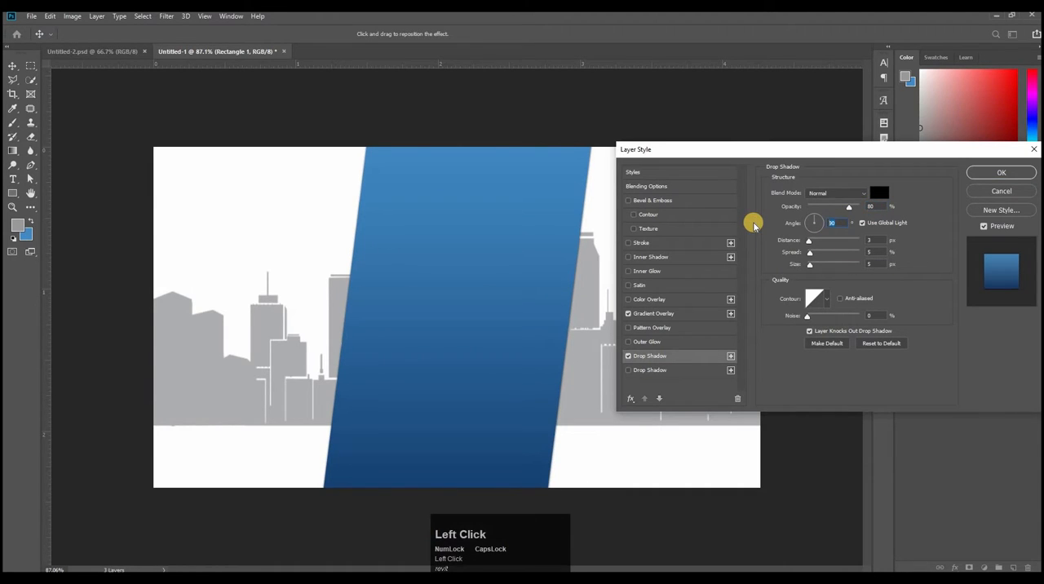
type("33")
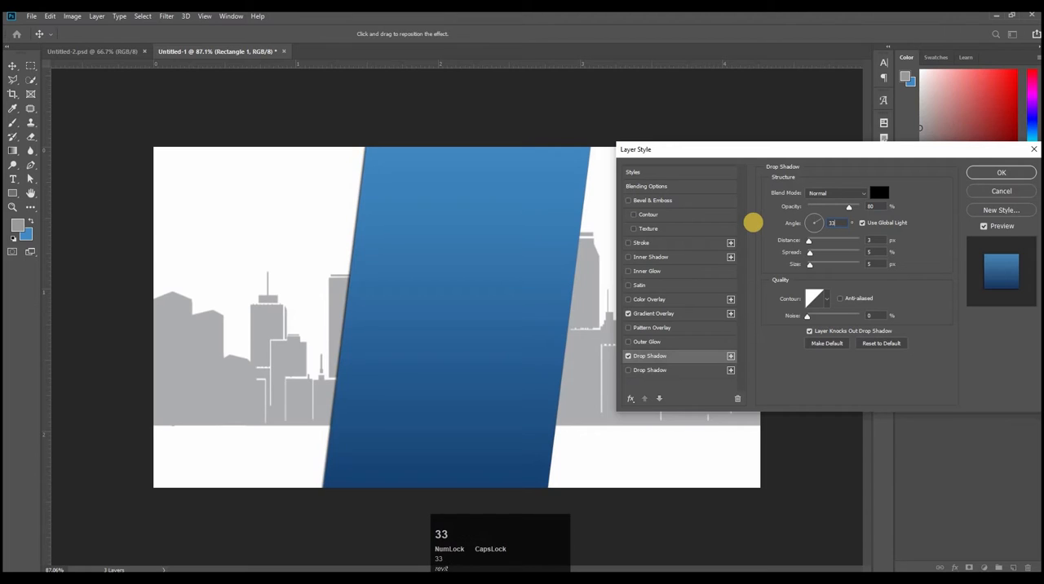
Step: Set the drop shadow's distance to 17 px, spread to 9% and size to 85 px, and apply the layer style
left_click(869, 239)
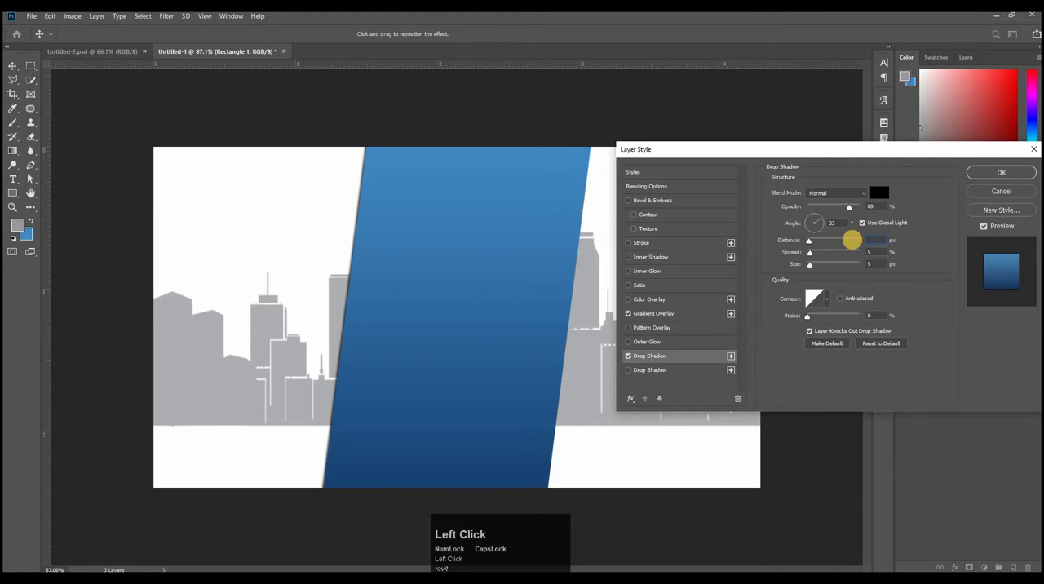
type("17")
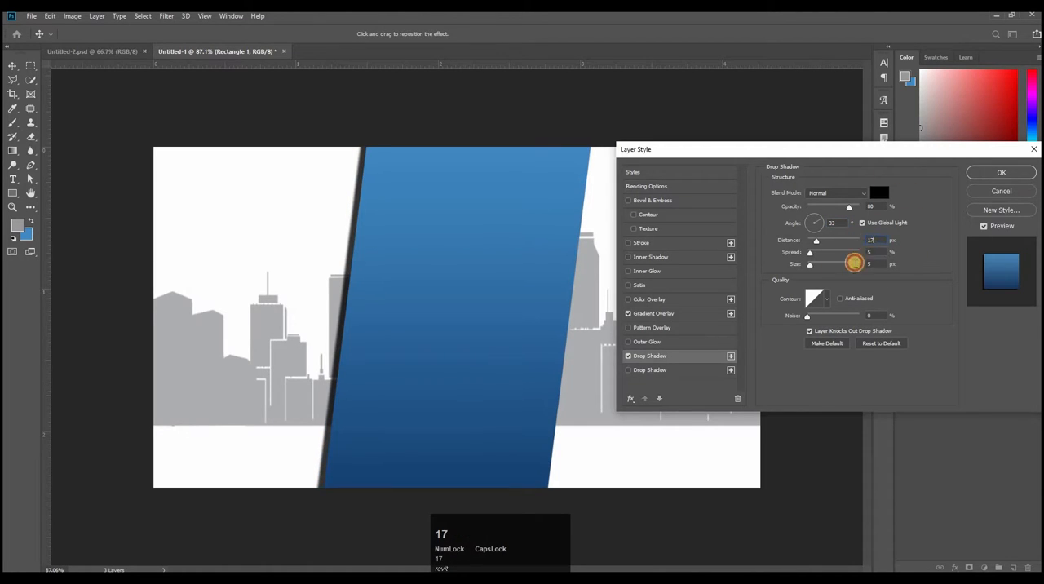
left_click(870, 252)
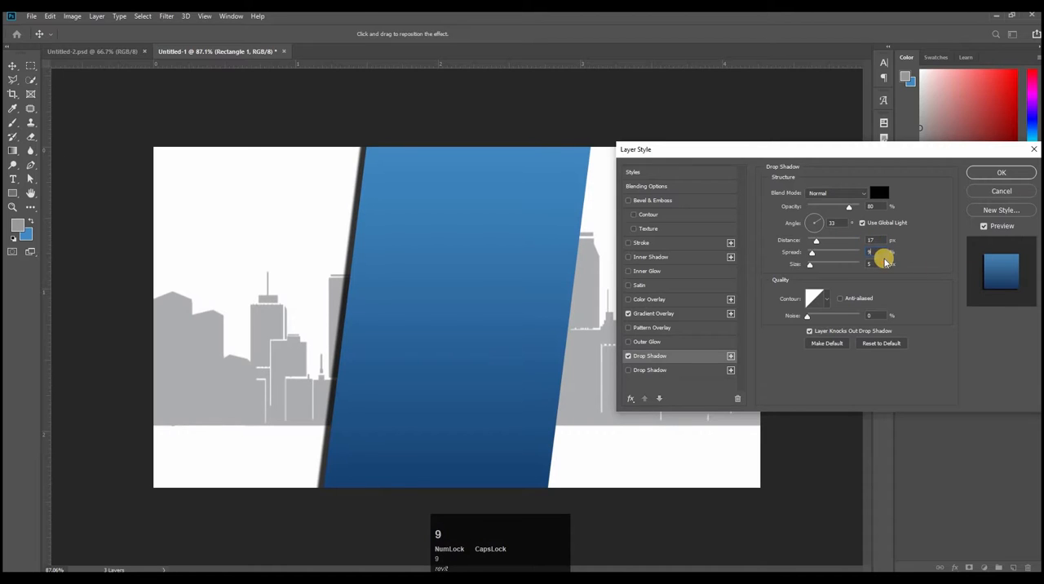
left_click(879, 261)
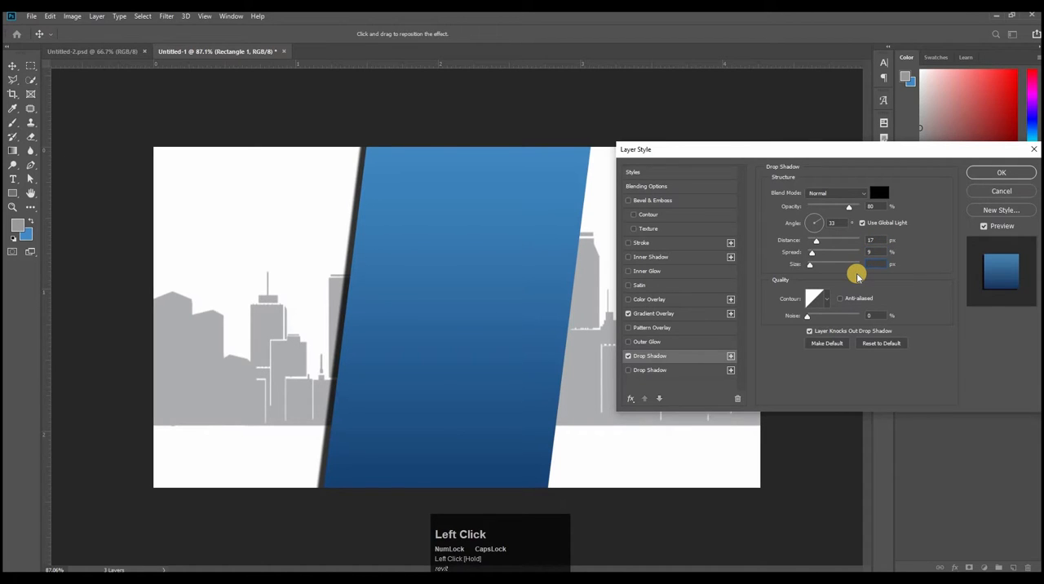
type("85")
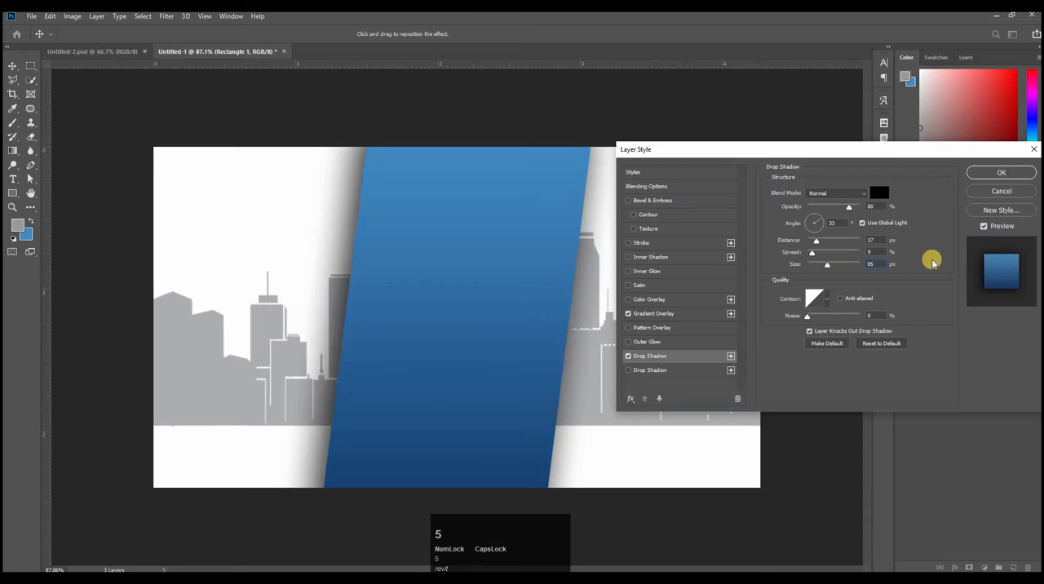
left_click(1002, 172)
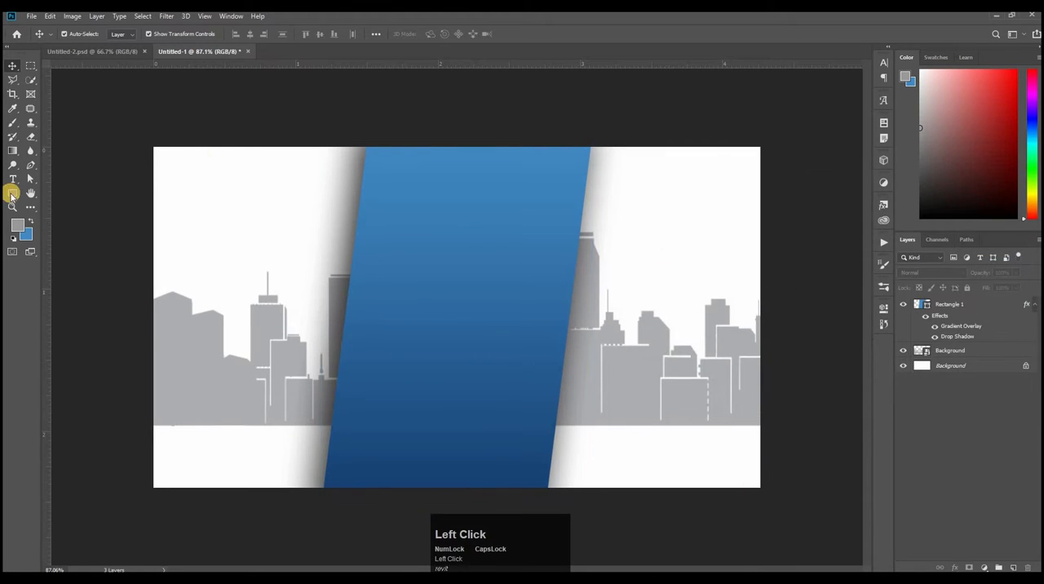
Step: Draw a rectangle about 1442 × 188 px across the canvas's lower edge, with the recently used blue as fill and no stroke
key("u")
mouse_move(114, 426)
left_mouse_down()
mouse_move(221, 471)
mouse_move(598, 499)
mouse_move(792, 528)
mouse_move(797, 514)
left_mouse_up()
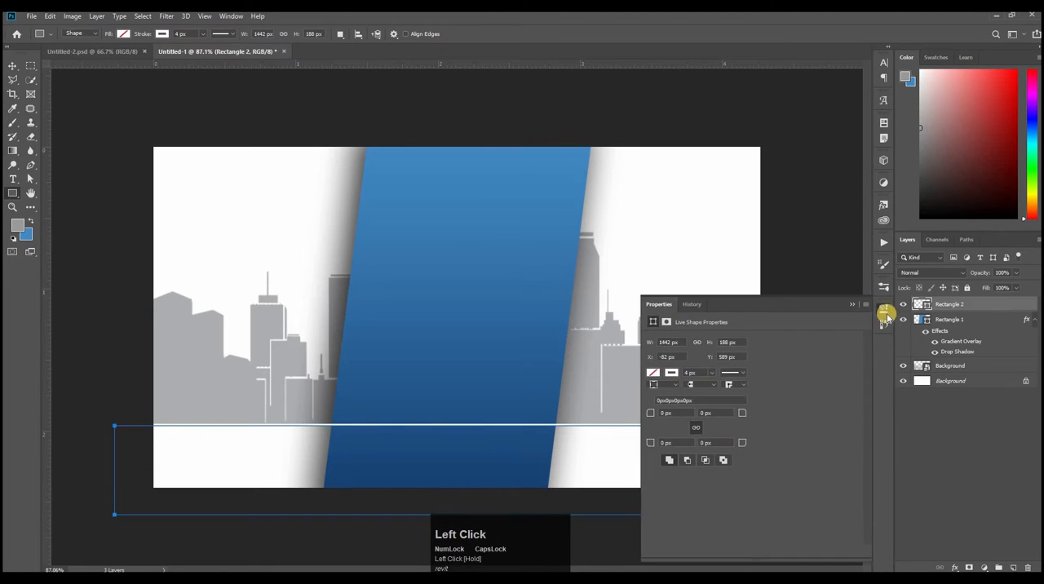
left_click(873, 306)
left_click(162, 36)
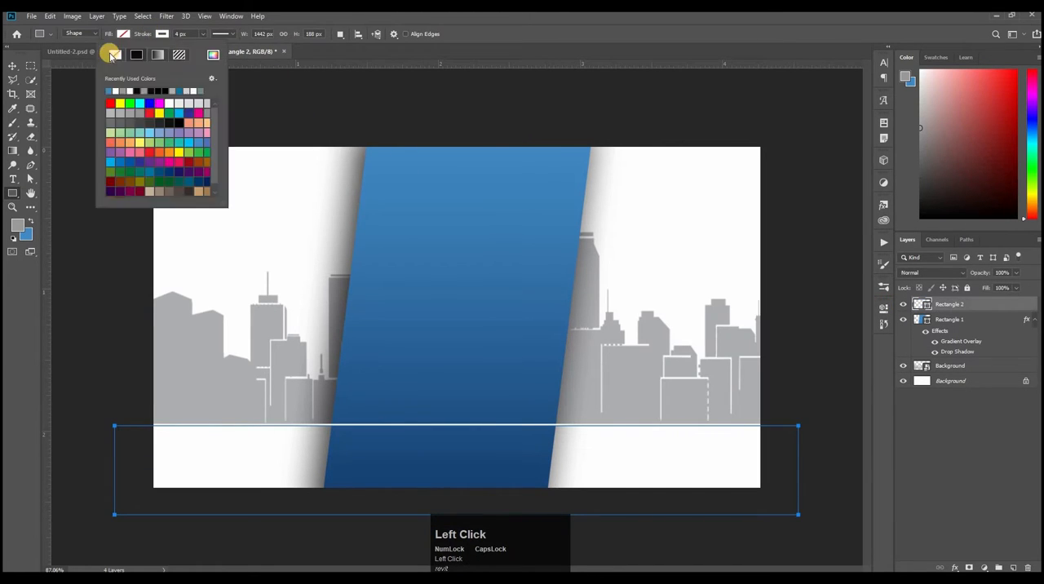
left_click(113, 55)
left_click(128, 34)
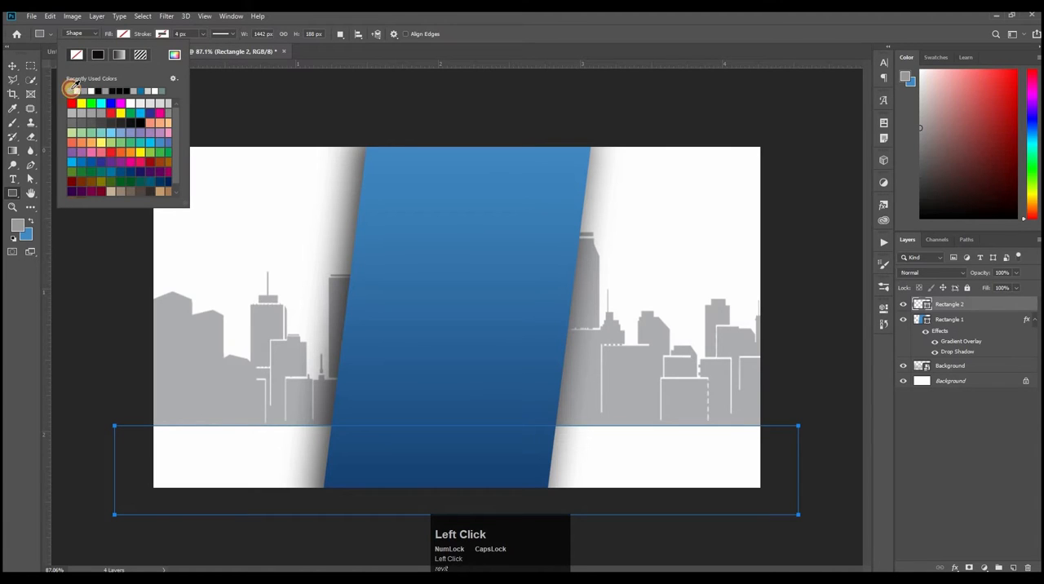
left_click(73, 88)
left_click(762, 23)
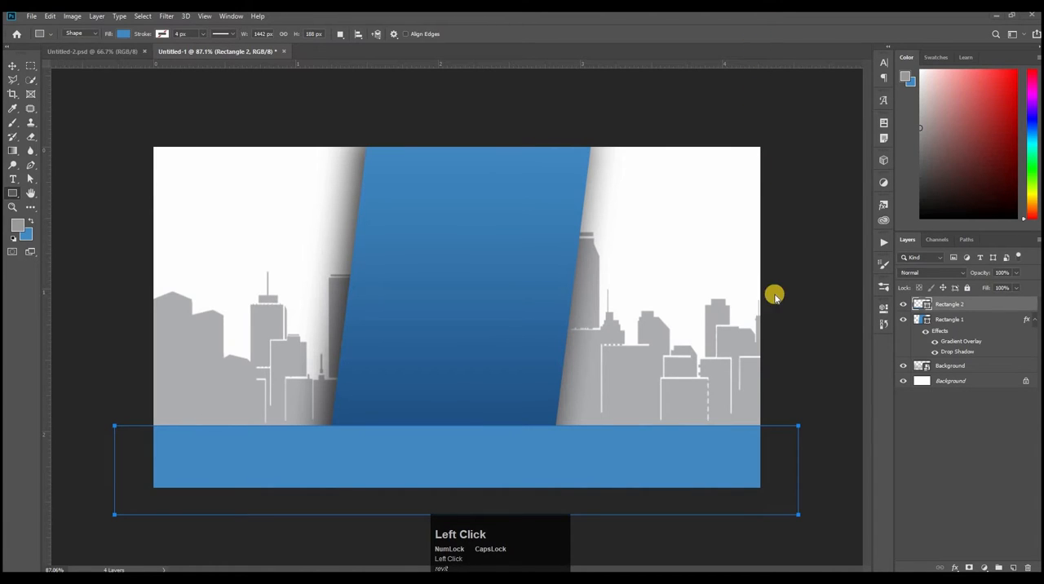
Step: Add an Inner Shadow to the Rectangle 2 layer with color 545454, 32% opacity, 33° angle, 21 px distance, 14% choke and 250 px size
left_click(979, 307)
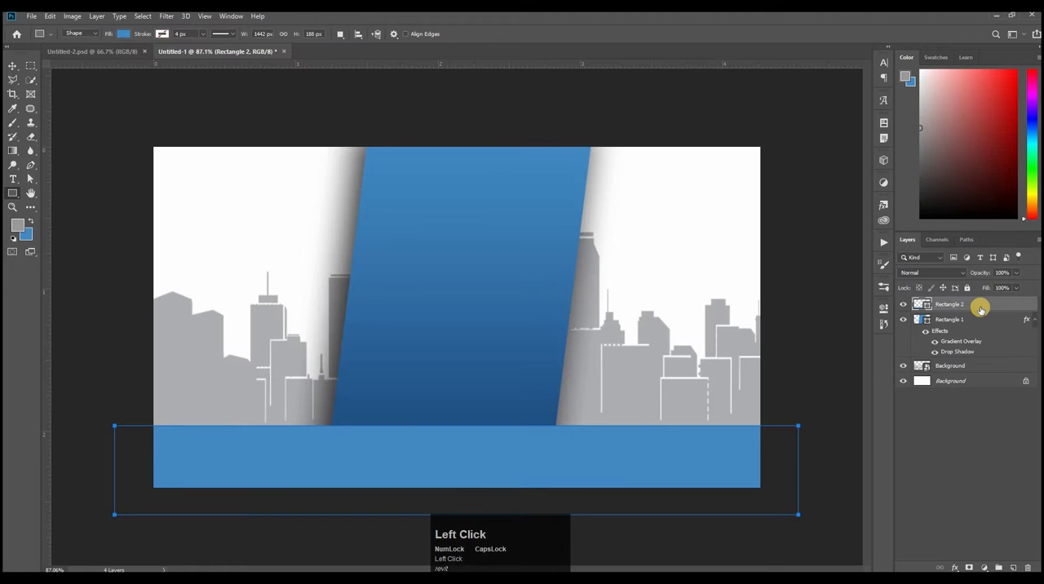
double_click(981, 309)
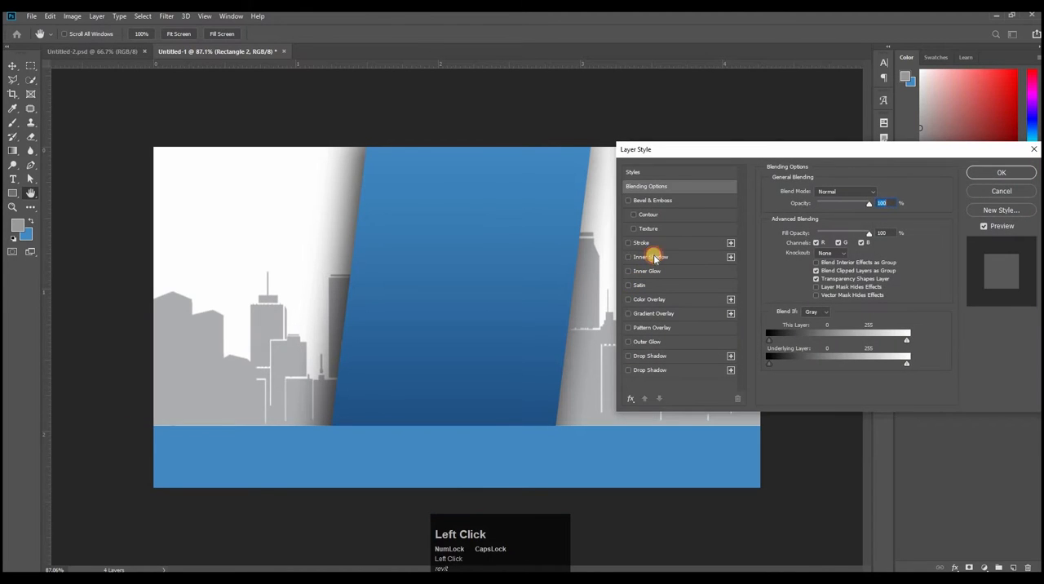
left_click(654, 258)
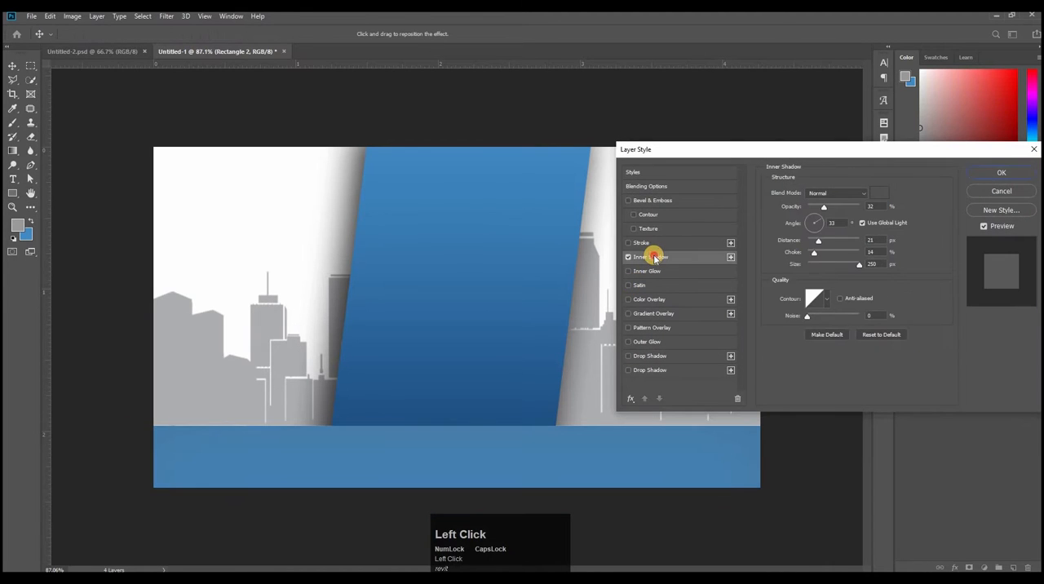
left_click(884, 197)
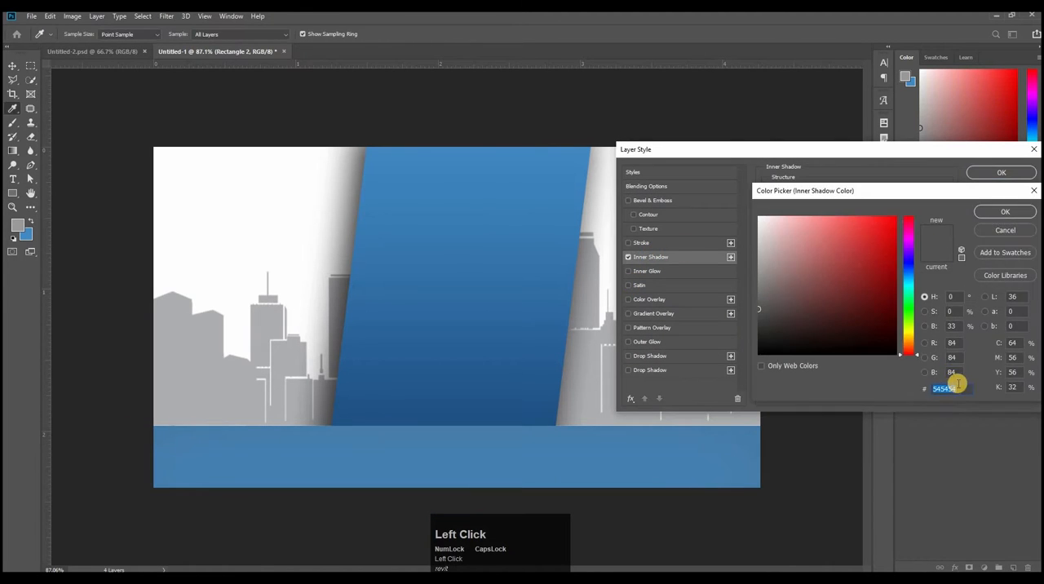
left_click(1022, 212)
left_click_drag(856, 211, 847, 224)
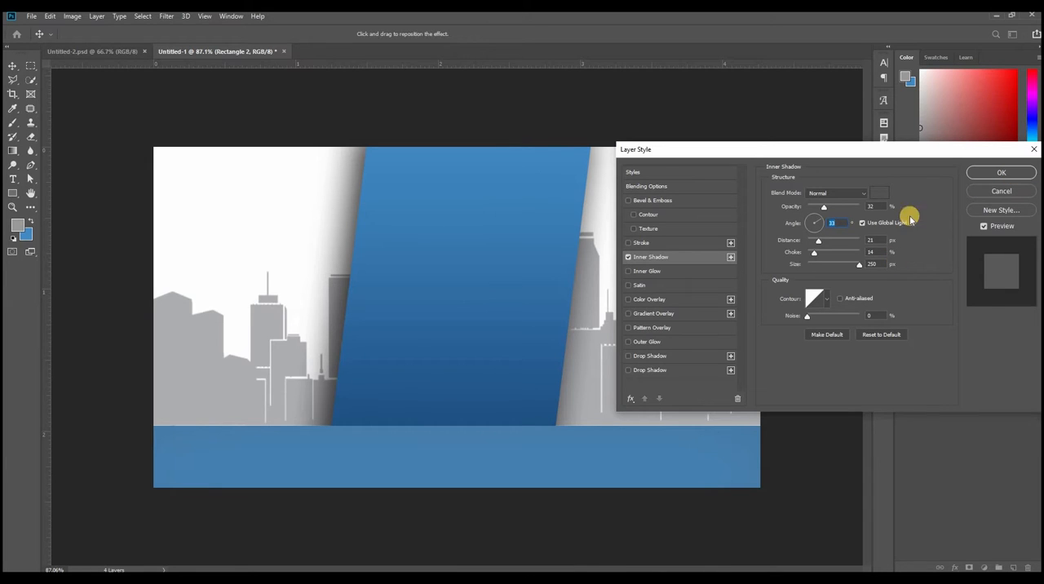
Step: Add a Drop Shadow to Rectangle 2 with 59% opacity, 17 px distance, 9% spread and 85 px size, and apply the layer style
left_click(650, 357)
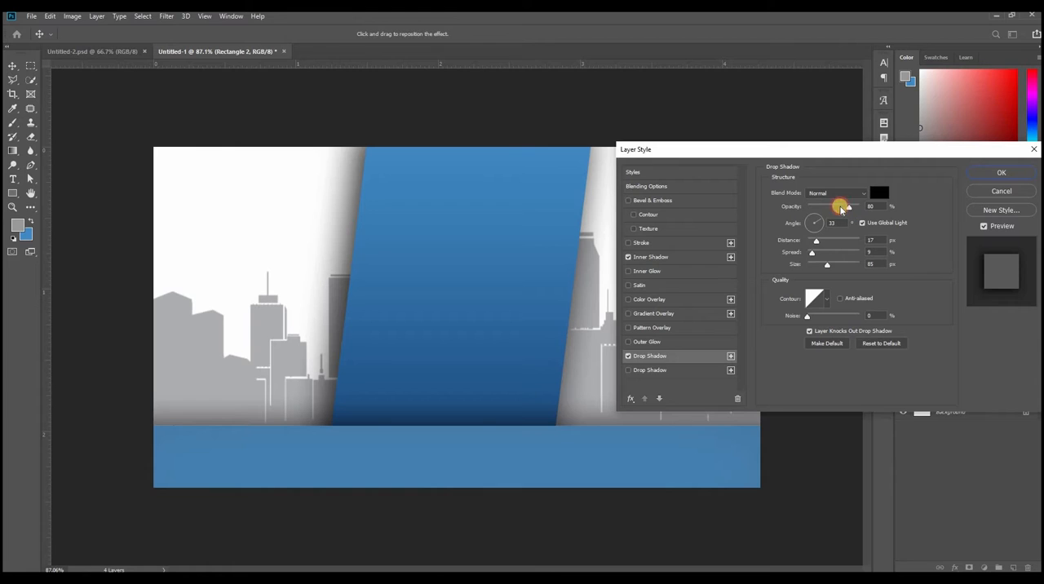
left_click_drag(841, 210, 837, 209)
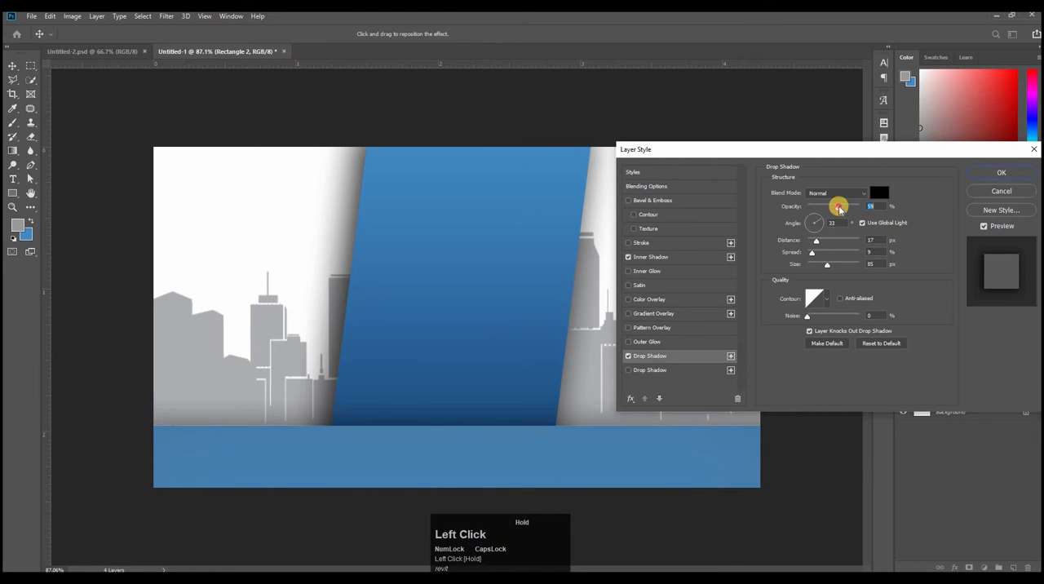
left_click_drag(868, 242, 879, 264)
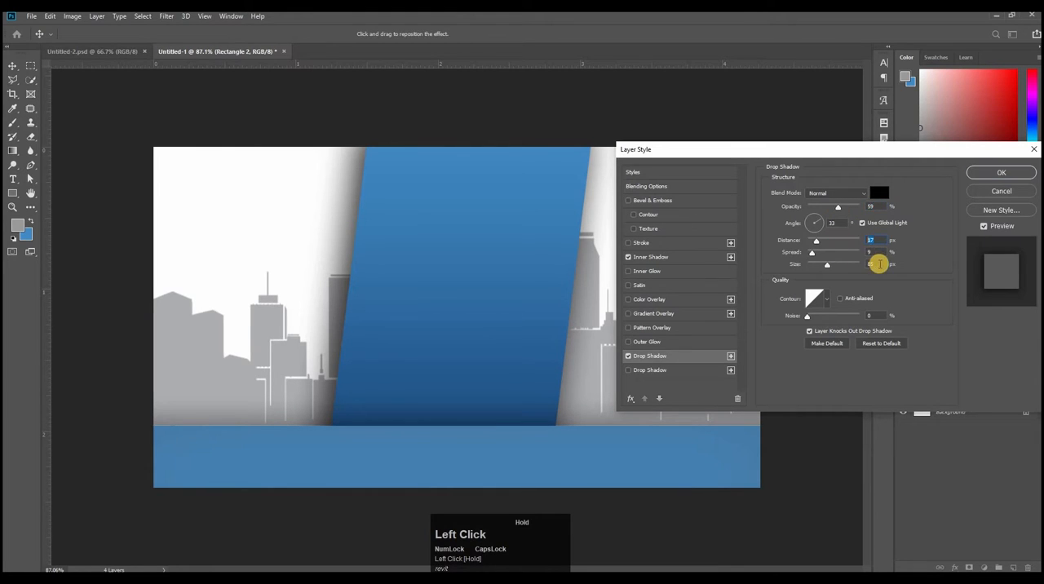
left_click(1008, 174)
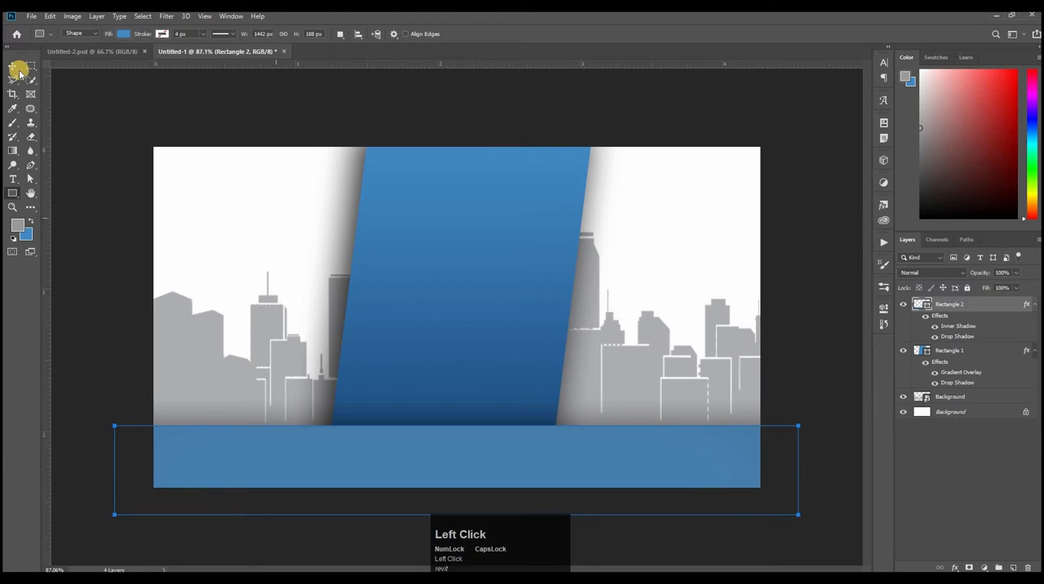
Step: Group the Rectangle 2, Rectangle 1 and skyline Background layers together, leaving out the locked white background
left_click(19, 69)
left_click(805, 401)
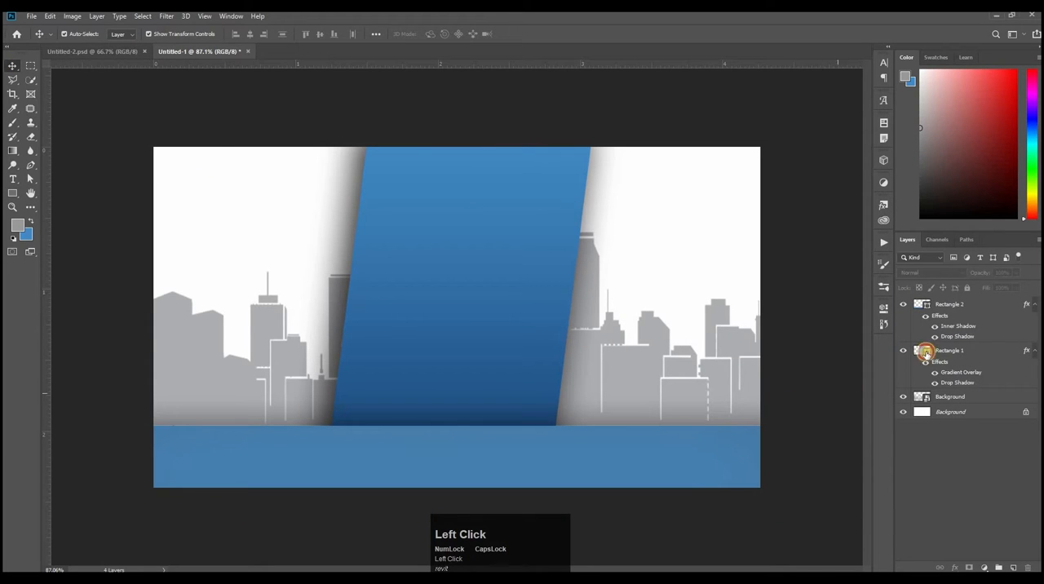
left_click(992, 318)
key("Caps_Lock")
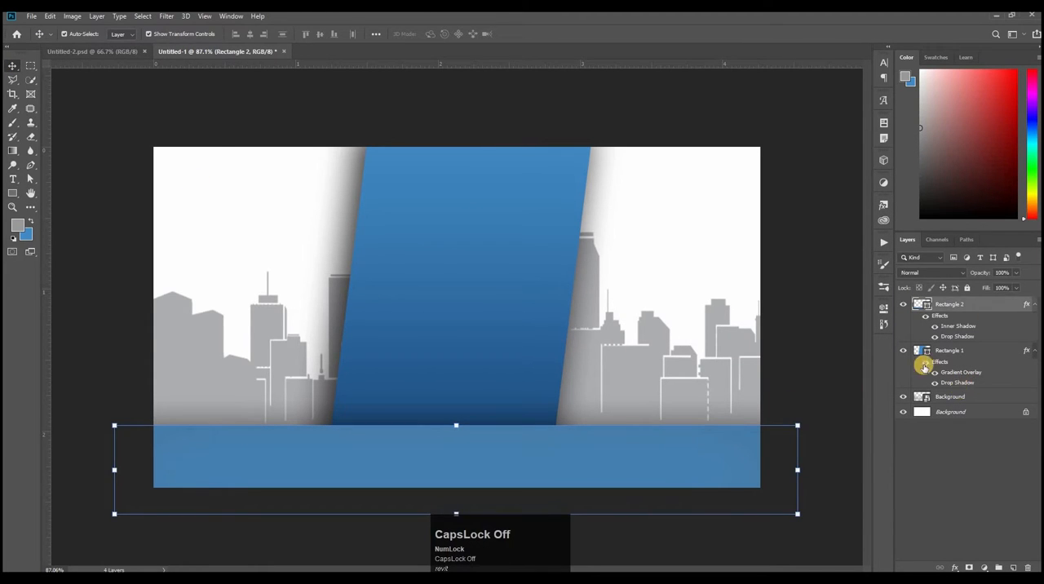
left_click(941, 304)
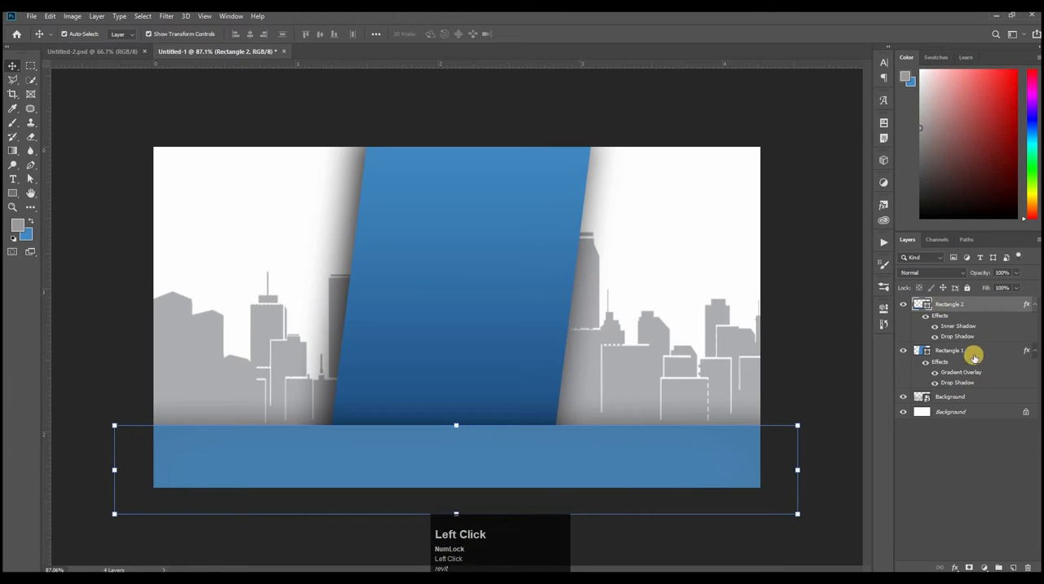
left_click(953, 396, "shift")
key("ctrl+g")
Step: Open Royal Emfield Bike.psd and hide its Color Fill 1 and Layer 0 layers so only the motorcycle shows
left_click(35, 21)
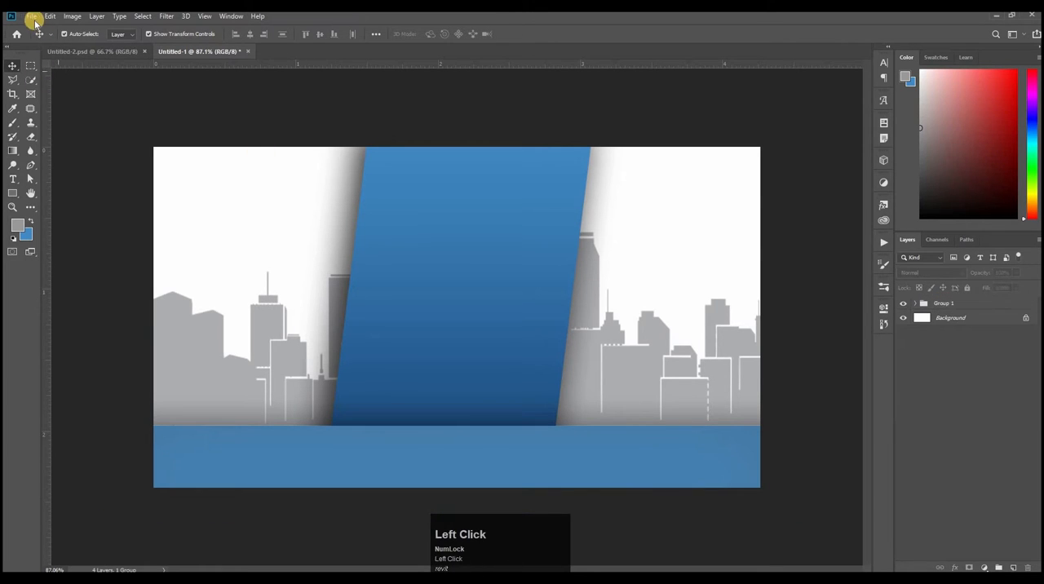
left_click(47, 38)
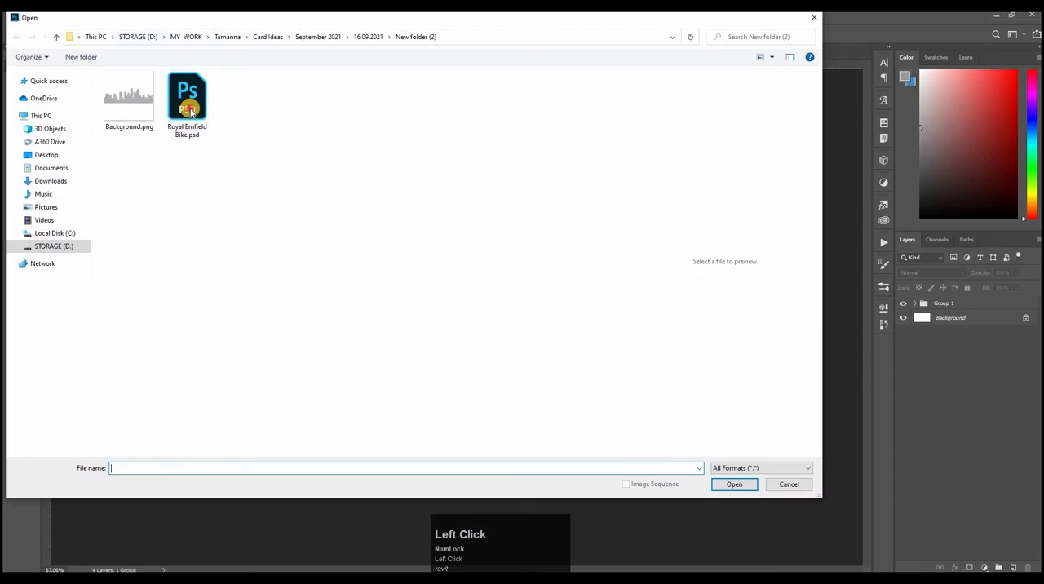
double_click(198, 120)
left_click(897, 348)
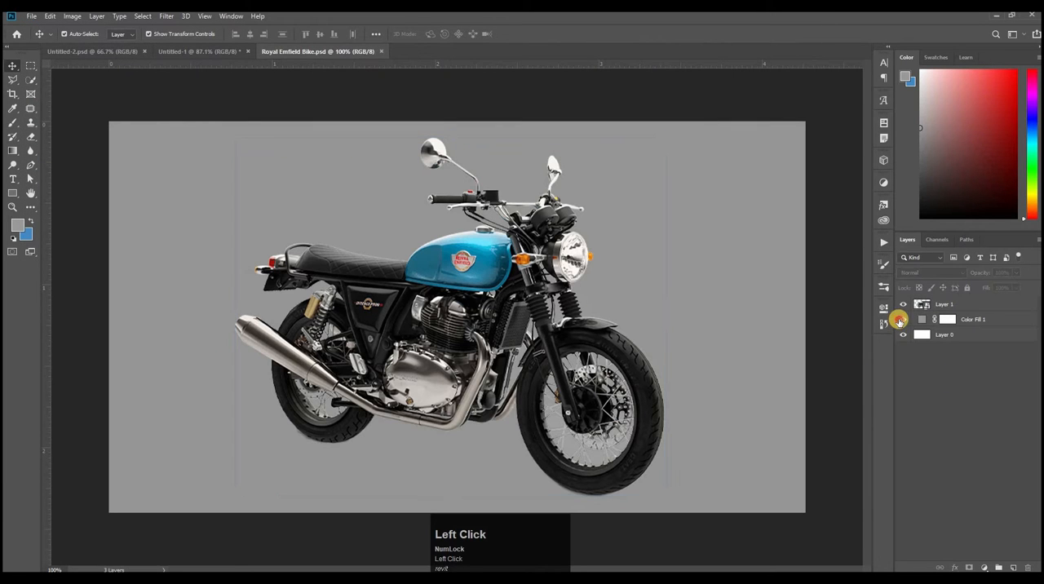
left_click(901, 319)
left_click(901, 334)
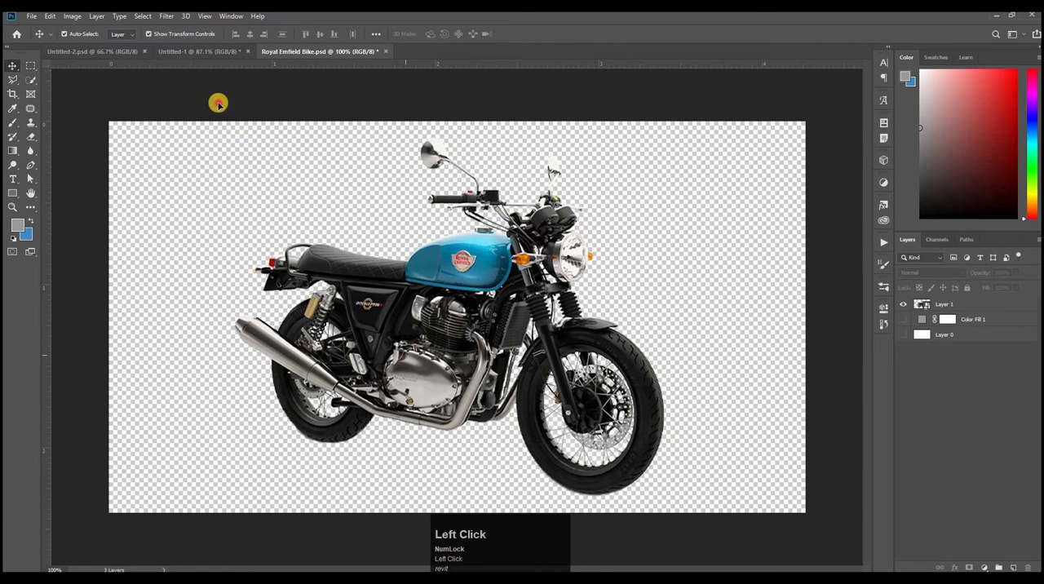
Step: Bring the motorcycle into Untitled-1, scale it to about 27%, rotate it about -2.7° and place it on the banner's left side
left_click_drag(219, 103, 449, 350)
left_click_drag(370, 324, 501, 210)
left_click_drag(391, 343, 388, 336)
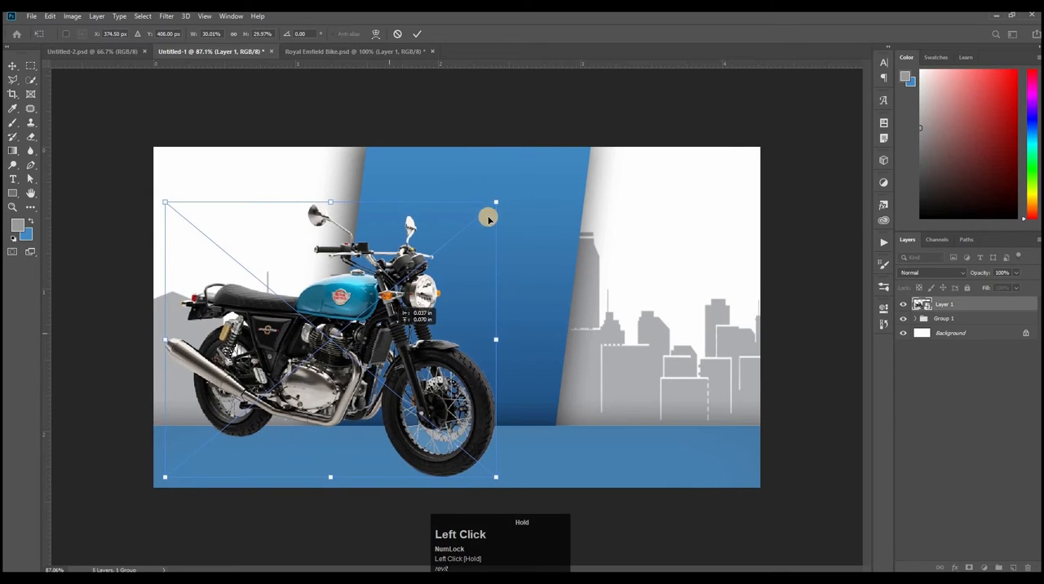
left_click_drag(495, 202, 470, 225)
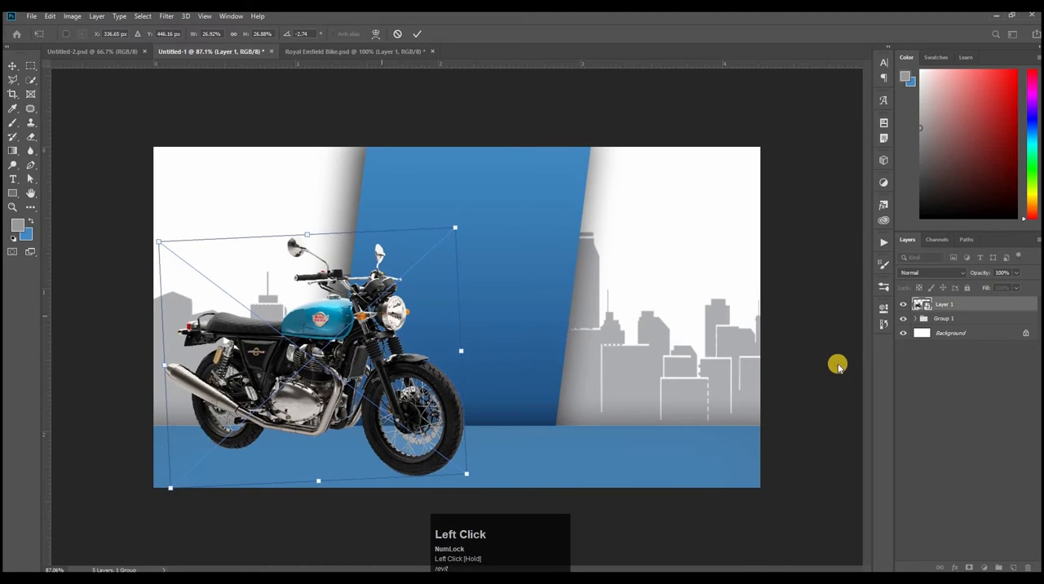
key("Return")
Step: Enlarge the grey skyline layer with Free Transform and reposition it behind the slanted panel
left_click(588, 287)
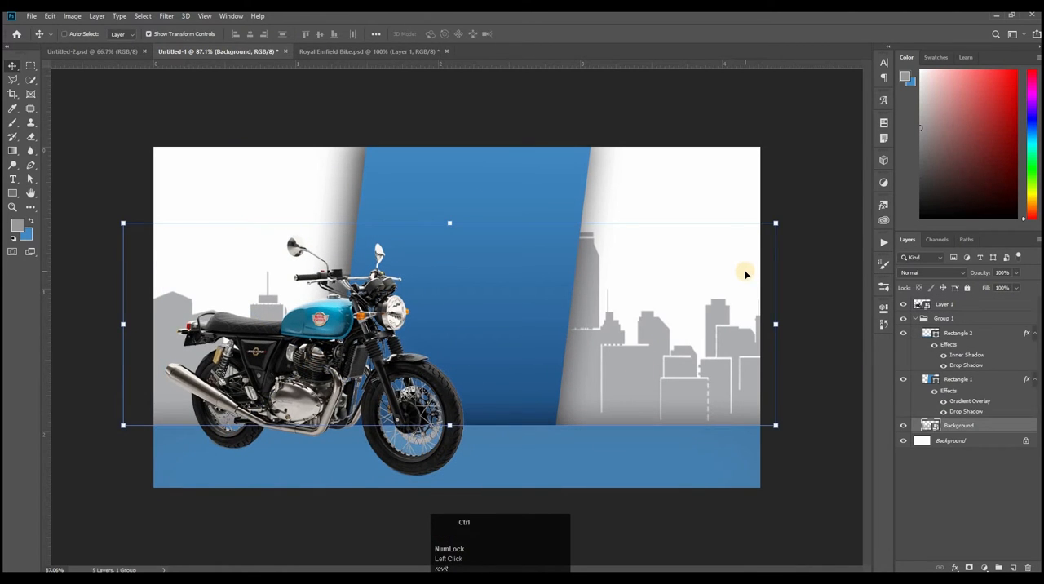
key("ctrl+t")
left_click_drag(515, 311, 457, 327)
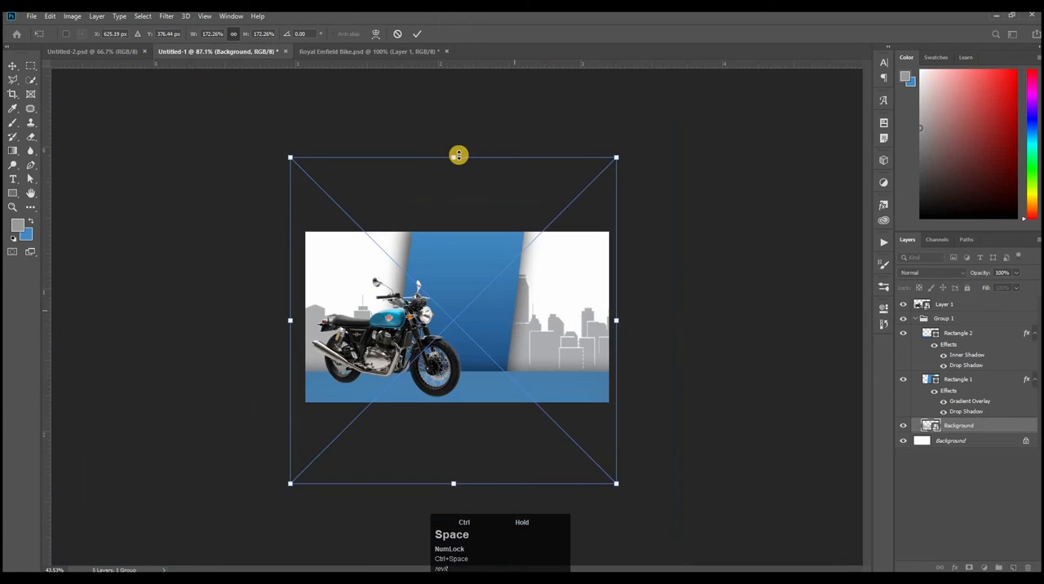
left_click_drag(459, 152, 482, 122)
mouse_move(538, 347)
left_mouse_down()
mouse_move(544, 356)
mouse_move(541, 347)
left_mouse_up()
left_click(689, 286)
left_click_drag(576, 272, 821, 466)
left_click(821, 466)
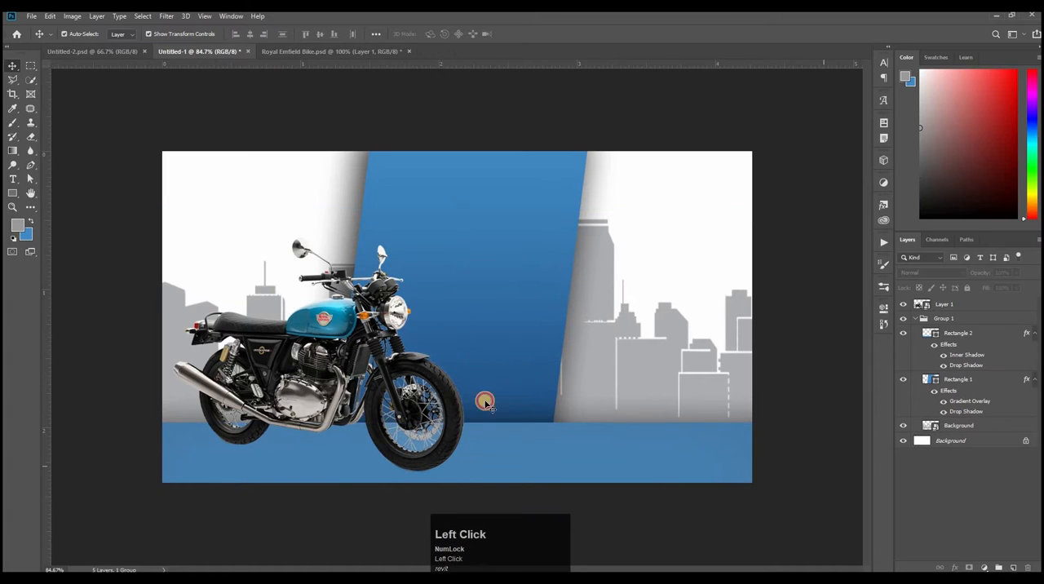
Step: Rescale the motorcycle to about 27.3%, rotate it to about -3.85° and shift it slightly up and to the right
left_click(356, 341)
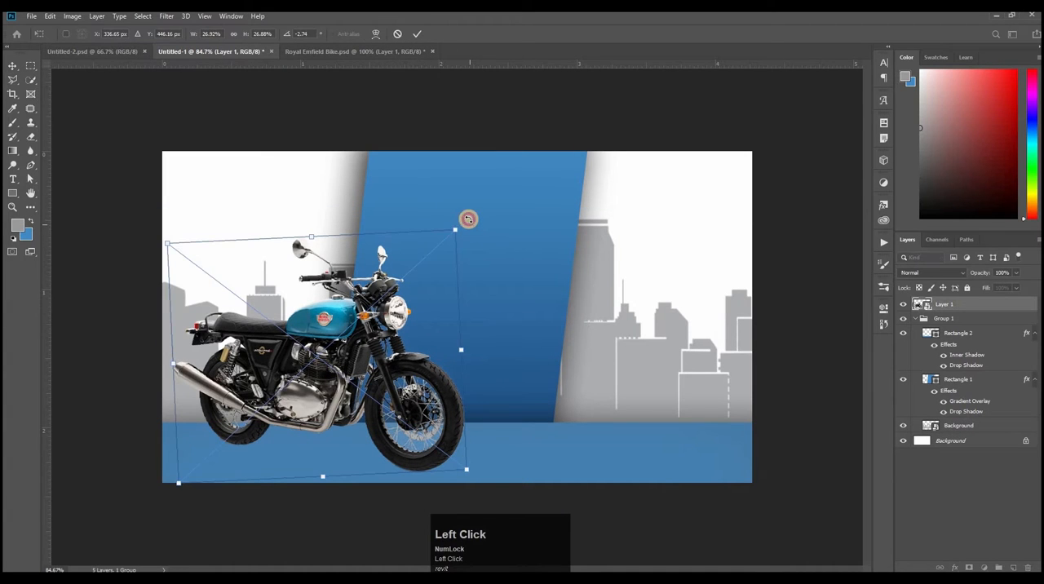
mouse_move(466, 217)
left_mouse_down()
mouse_move(445, 221)
mouse_move(457, 221)
left_mouse_up()
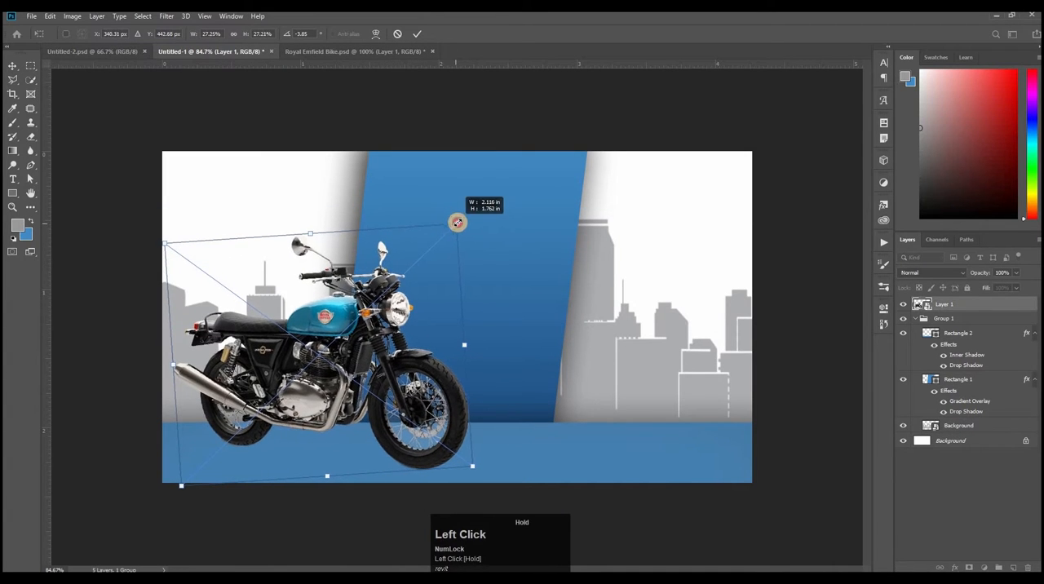
mouse_move(327, 328)
left_mouse_down()
mouse_move(346, 328)
mouse_move(334, 325)
left_mouse_up()
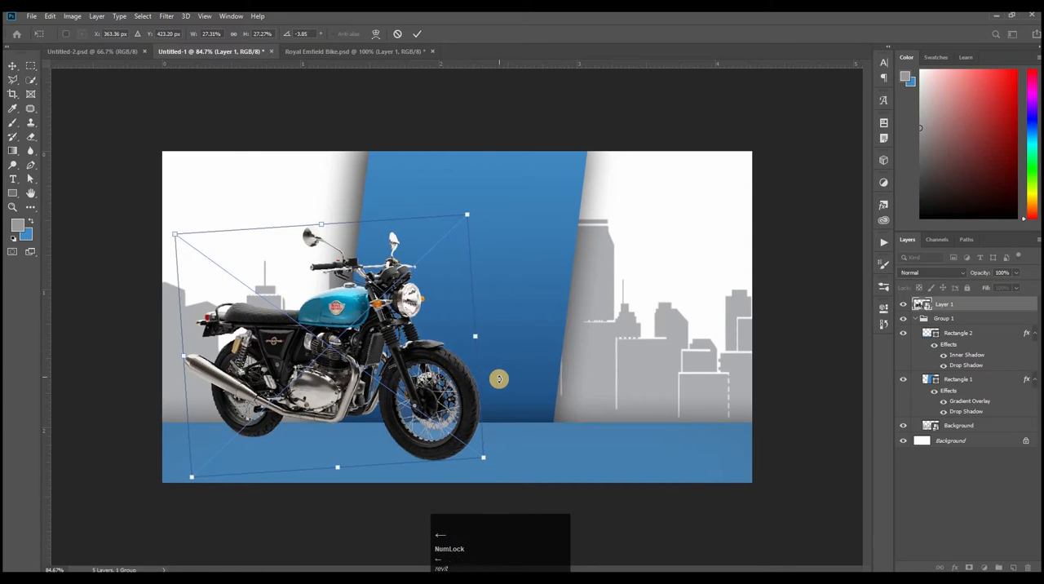
key("Left")
key("Left")
key("Left")
left_click(471, 96)
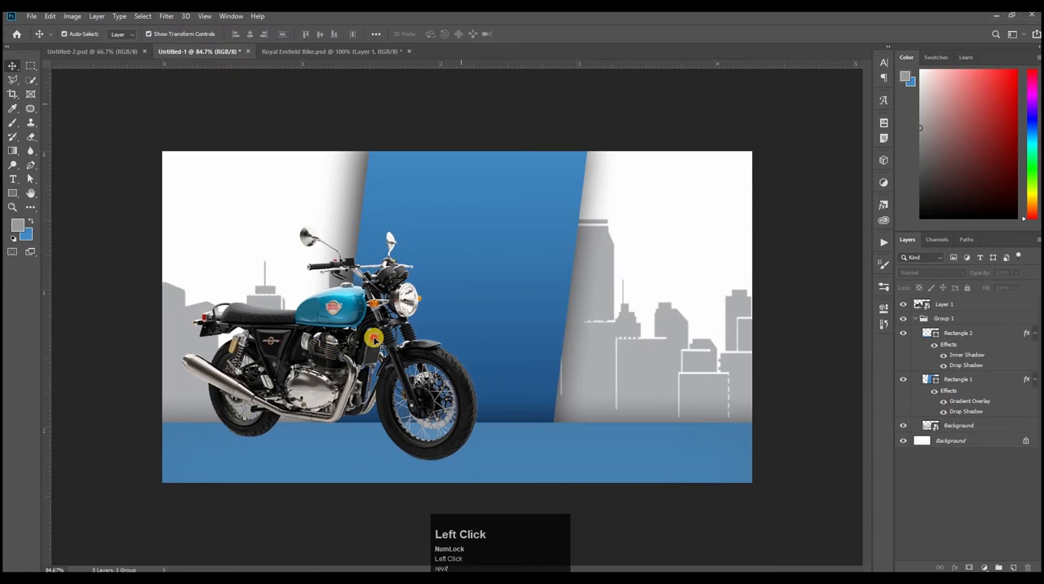
Step: Create a new layer above the motorcycle for the Brush tool and set the foreground color to black 000000
left_click(12, 122)
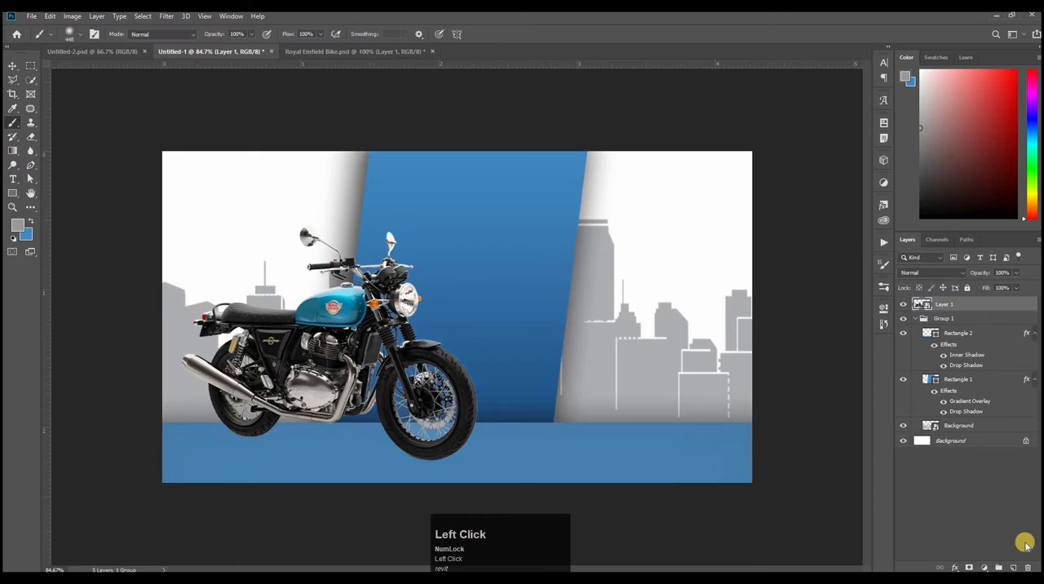
left_click(1013, 567)
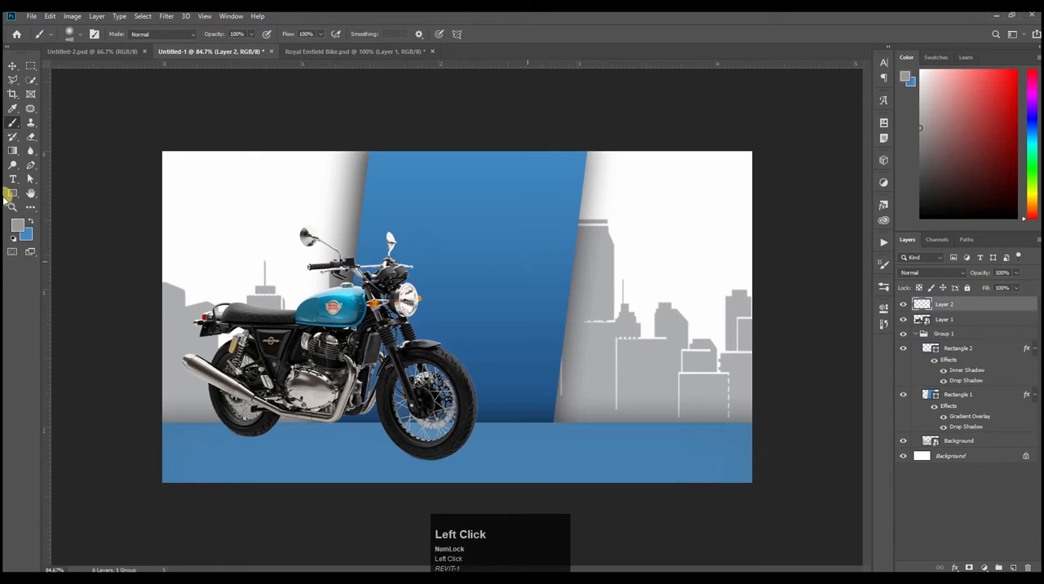
left_click(15, 224)
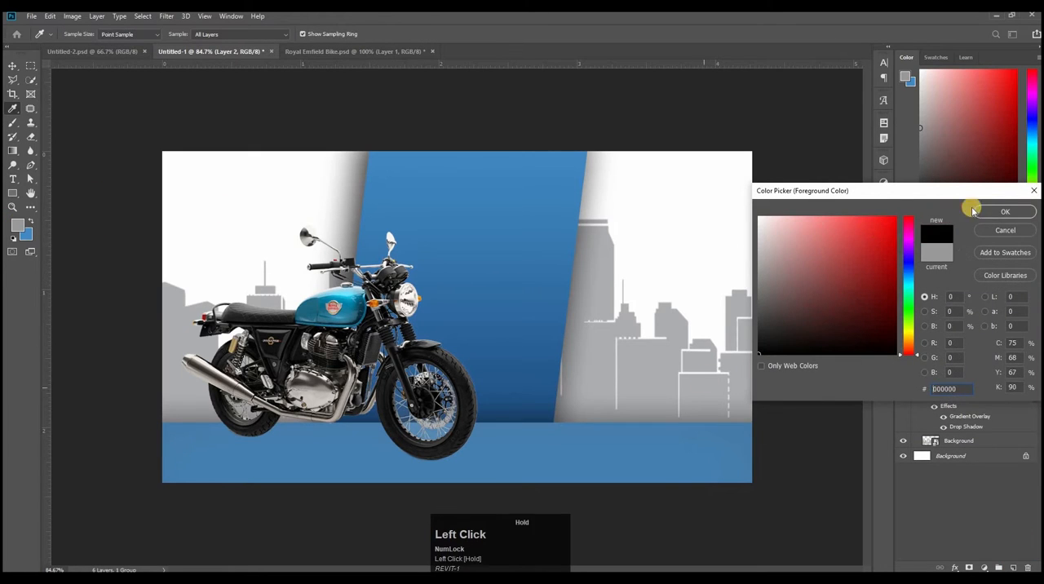
left_click(487, 215)
key("Return")
Step: Choose a large soft round brush at 0% hardness and stamp one black spot over the slanted panel's right edge
right_click(508, 256)
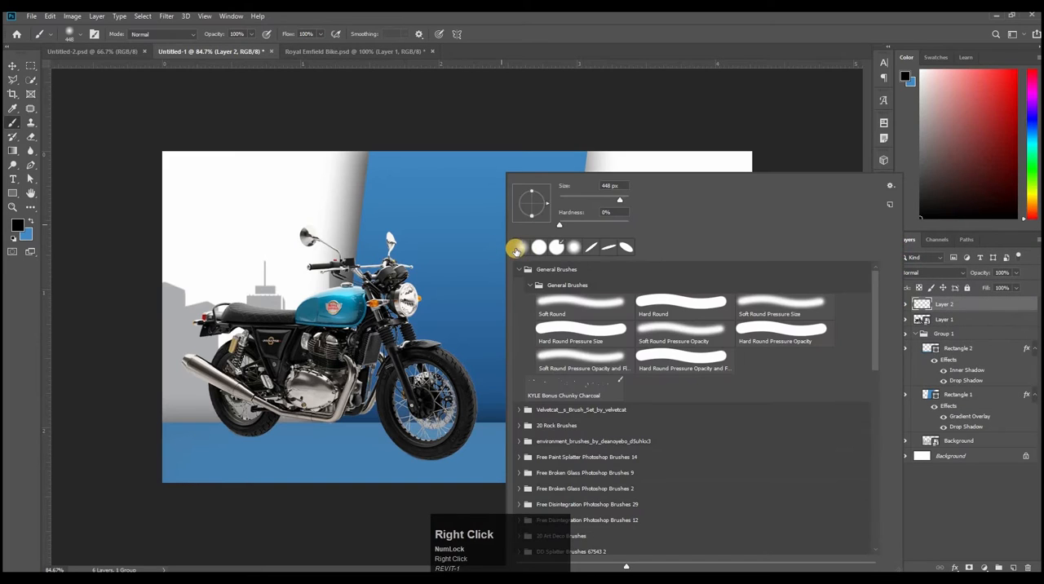
left_click(516, 250)
left_click(503, 261)
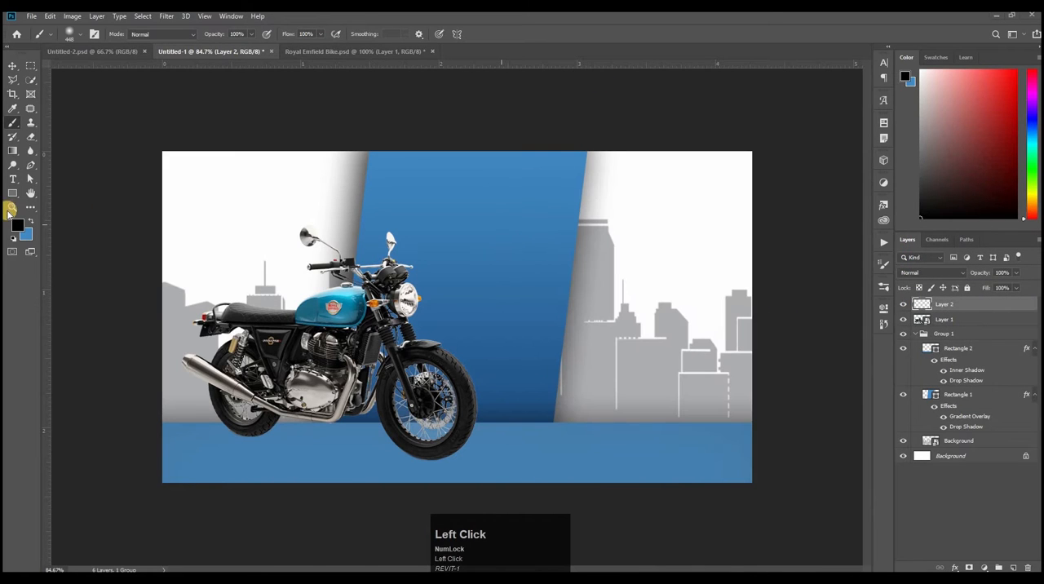
left_click(547, 276)
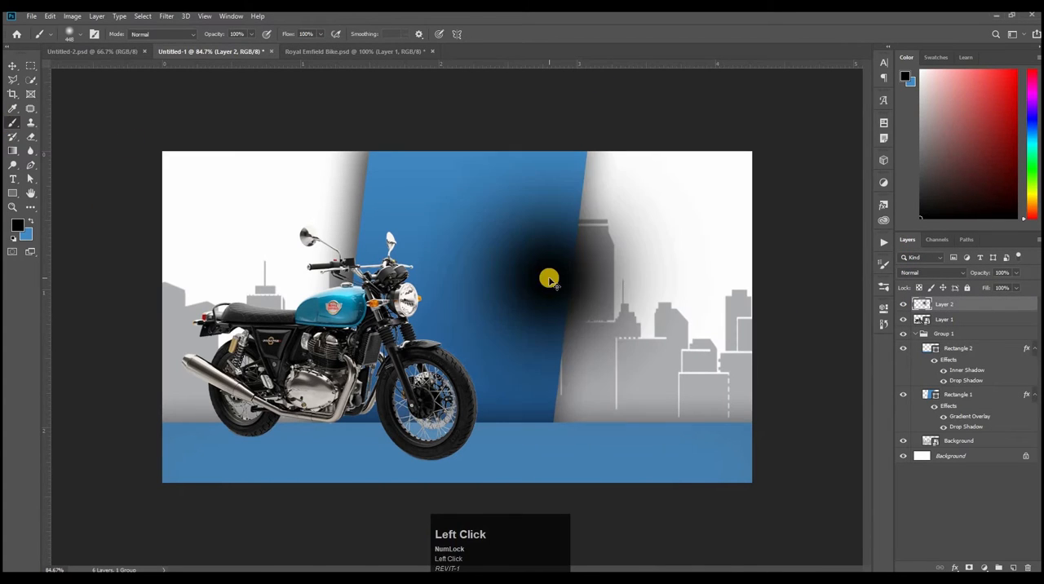
Step: Squash the black spot into a flat shadow under the front wheel and move its layer beneath the motorcycle layer
key("ctrl+t")
mouse_move(641, 214)
left_mouse_down()
mouse_move(497, 350)
mouse_move(527, 293)
mouse_move(538, 383)
mouse_move(450, 460)
mouse_move(541, 459)
mouse_move(474, 463)
left_mouse_up()
key("Return")
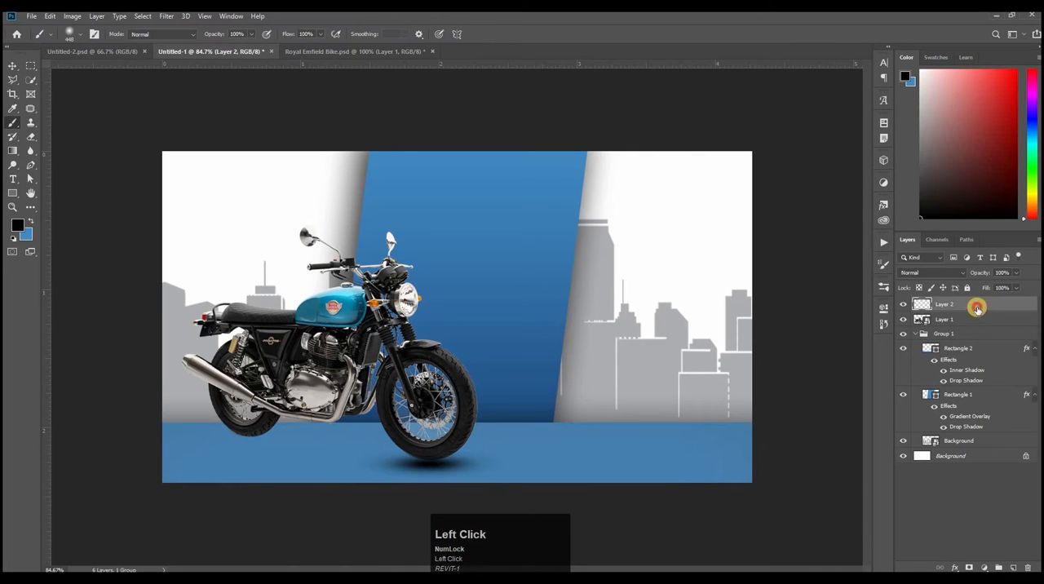
left_click_drag(976, 303, 976, 331)
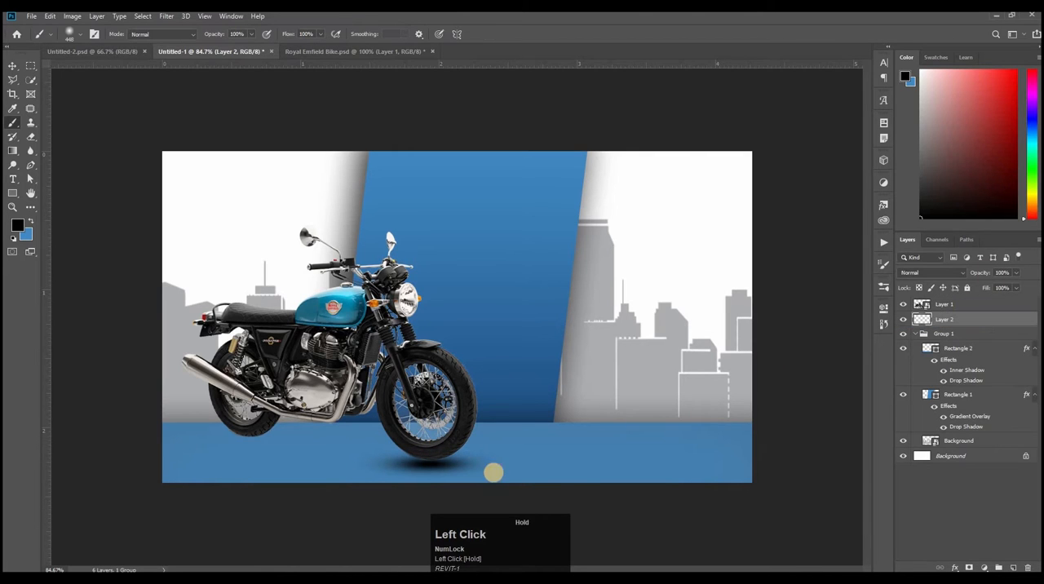
left_click(13, 66)
key("ctrl+t")
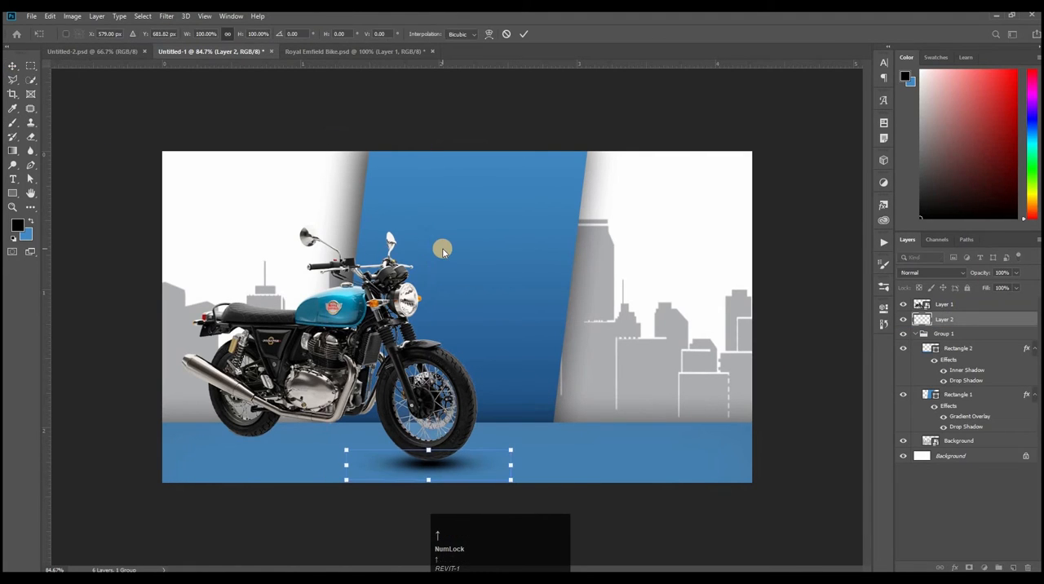
Step: Duplicate the front wheel's shadow layer and position the copy under the rear wheel
left_click(979, 320)
key("ctrl+j")
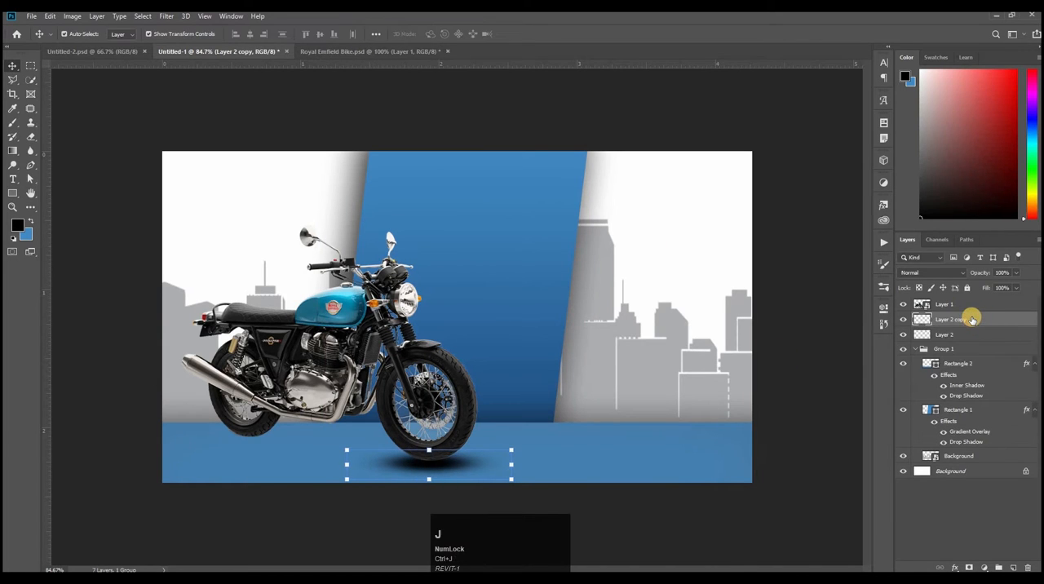
key("ctrl+t")
key("shift+Left")
key("shift+Left")
key("shift+Left")
key("shift+Left")
key("shift+Left")
key("shift+Left")
key("shift+Left")
key("shift+Left")
key("shift+Left")
key("shift+Left")
key("shift+Left")
key("shift+Left")
key("shift+Left")
key("shift+Left")
key("shift+Left")
key("shift+Left")
key("shift+Left")
key("shift+Left")
key("shift+Left")
key("shift+Left")
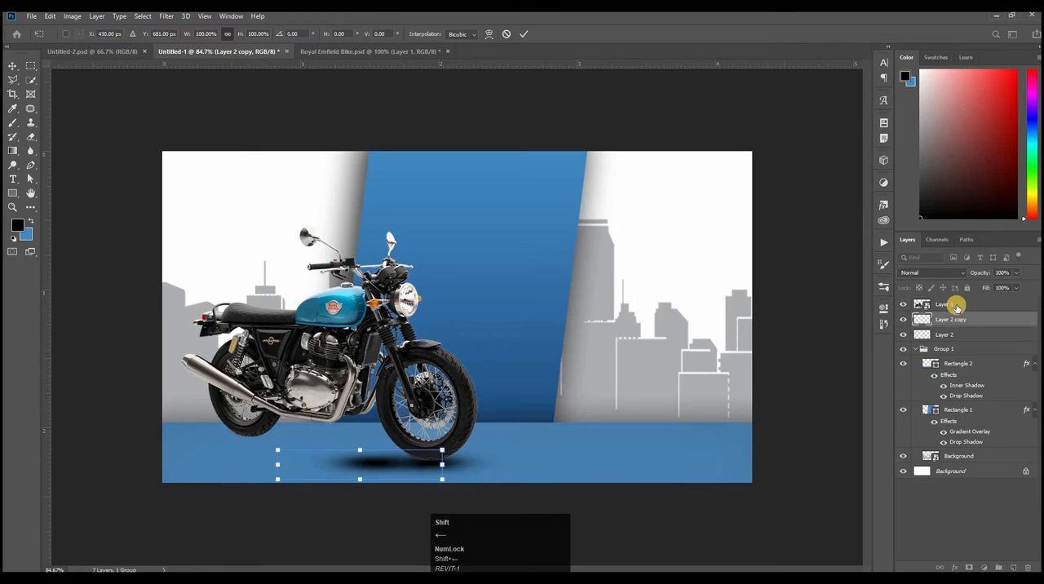
key("shift+Left")
key("shift+Left")
key("shift+Left")
key("shift+Left")
key("shift+Left")
key("shift+Left")
key("shift+Left")
key("shift+Left")
key("shift+Left")
key("shift+Left")
key("shift+Left")
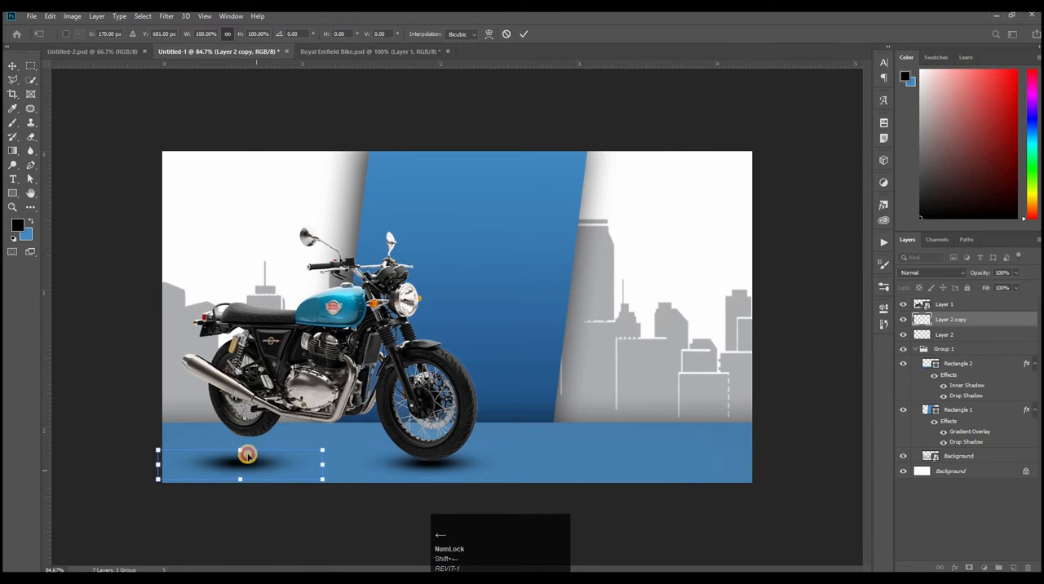
left_click_drag(248, 454, 348, 426)
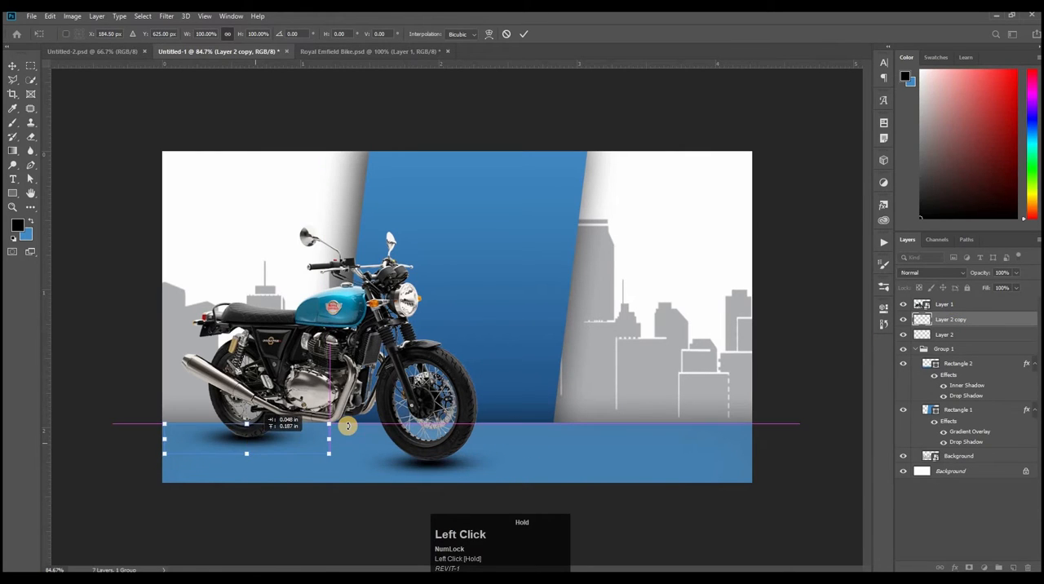
key("shift+Down")
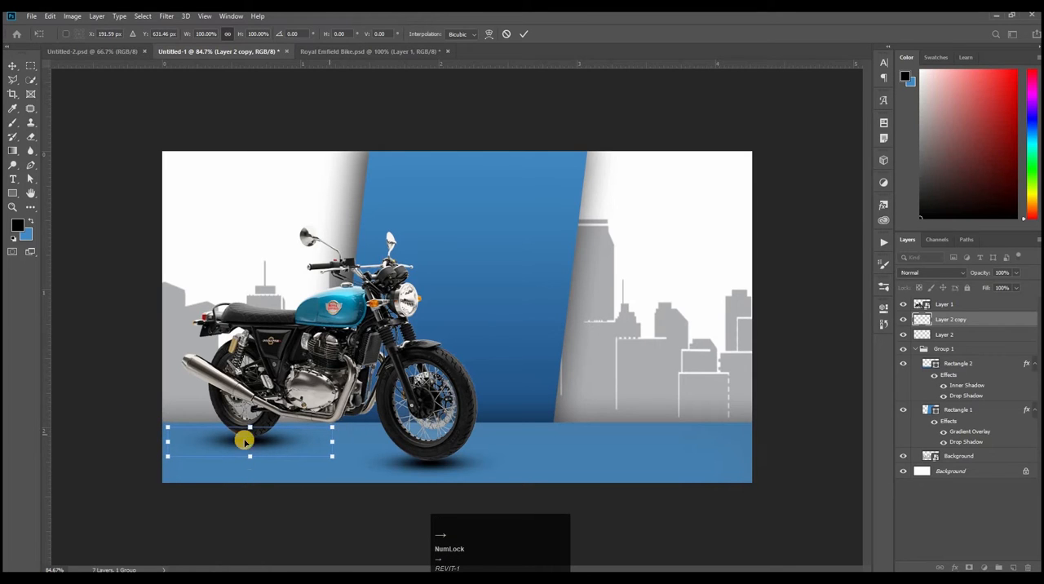
left_click(807, 447)
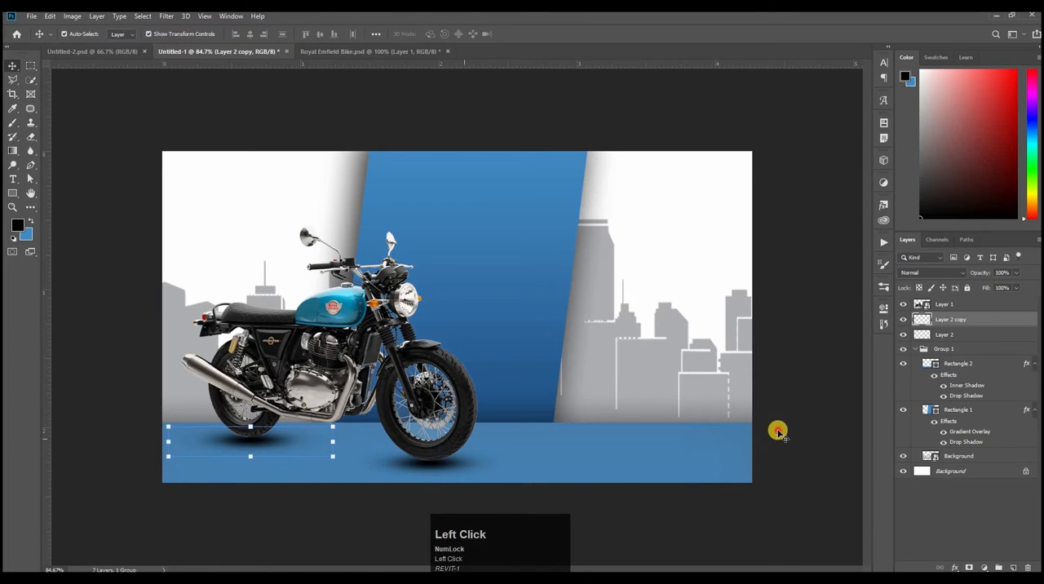
Step: Group the two wheel shadow layers and lower the group's opacity to 79%
left_click(954, 335)
left_click(959, 333)
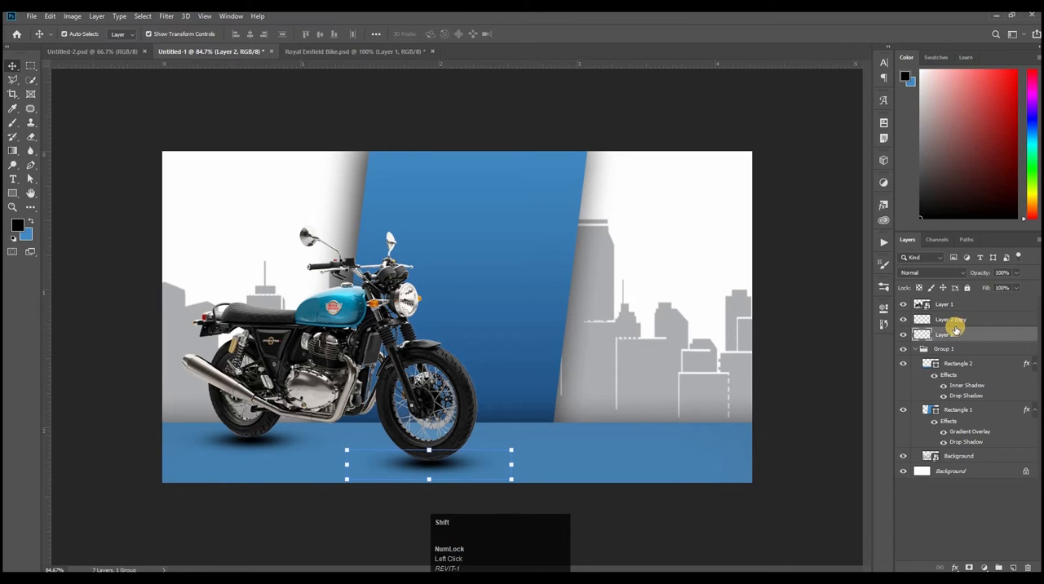
left_click(960, 322, "shift")
key("ctrl+g")
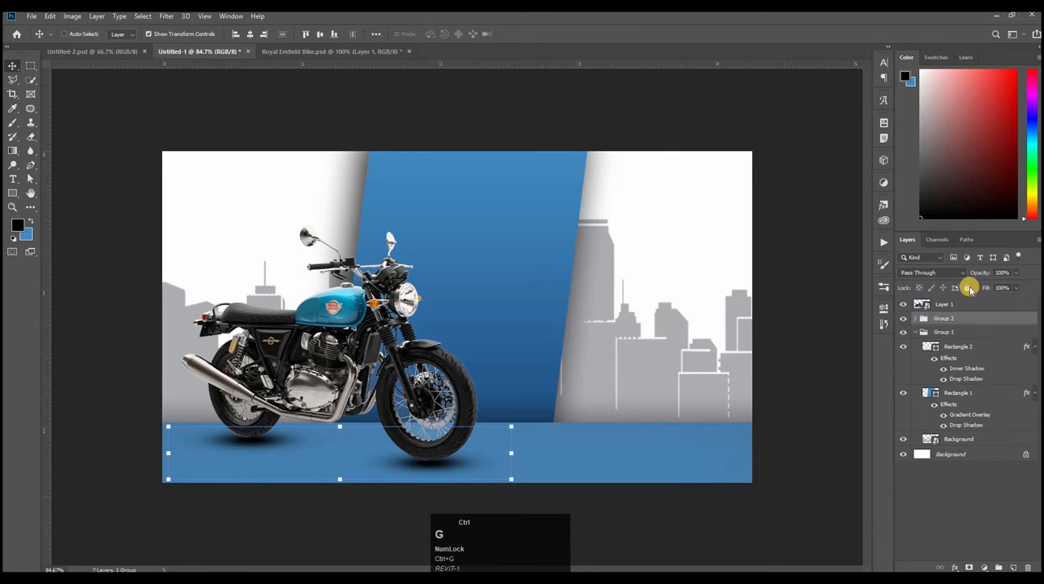
left_click_drag(974, 275, 972, 292)
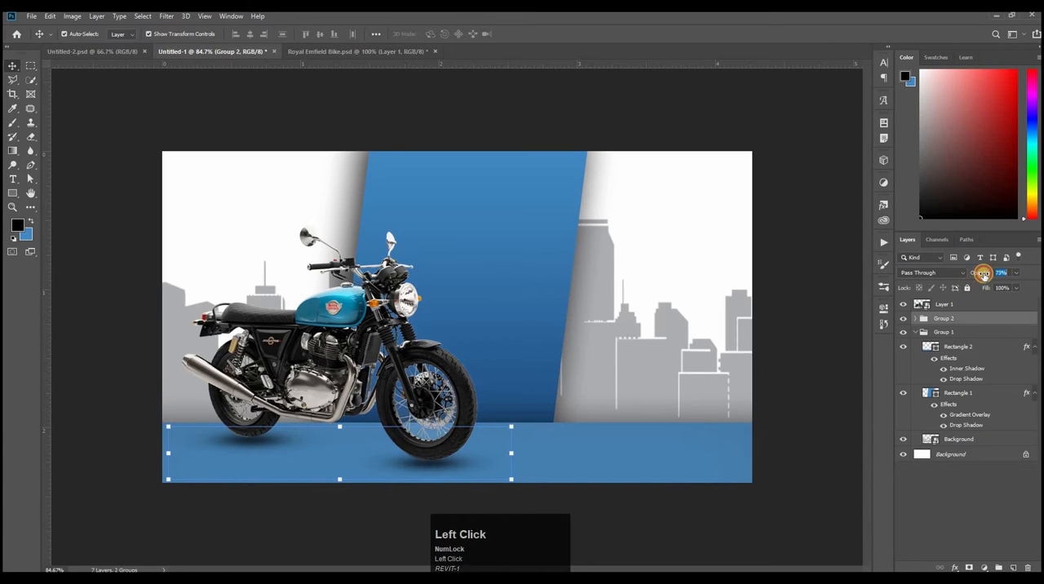
left_click(800, 303)
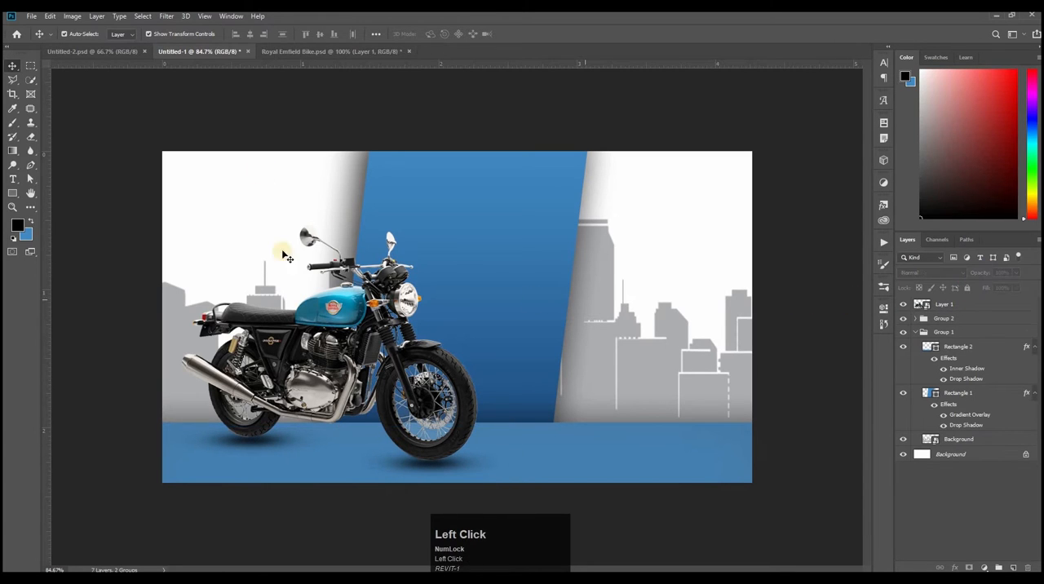
Step: Duplicate the motorcycle below the original and flip the copy vertically
left_click(350, 342)
left_click_drag(351, 317, 343, 426)
key("ctrl+t")
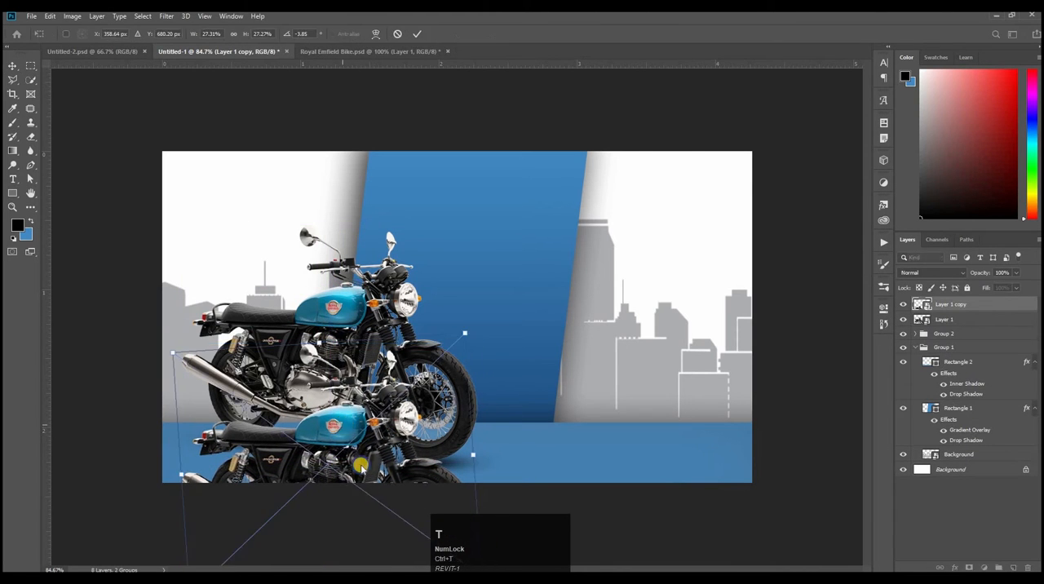
right_click(344, 426)
left_click(372, 560)
Step: Move the flipped motorcycle below the wheels and squash it to about 6.6% height as a floor reflection
left_click_drag(560, 336, 502, 408)
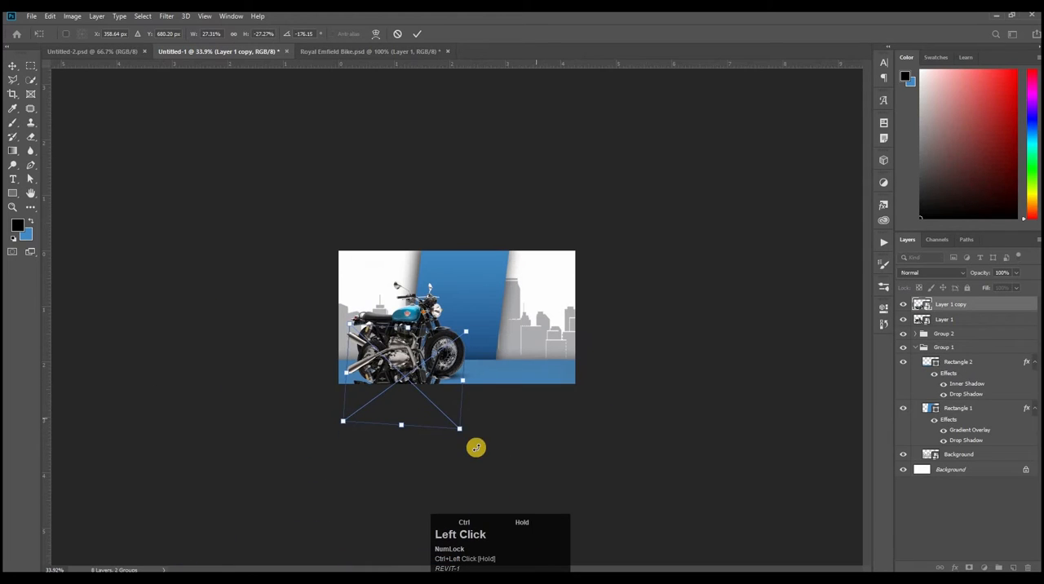
mouse_move(410, 369)
left_mouse_down()
mouse_move(401, 444)
mouse_move(406, 385)
left_mouse_up()
left_click_drag(522, 292, 565, 282)
left_click_drag(338, 425, 334, 468)
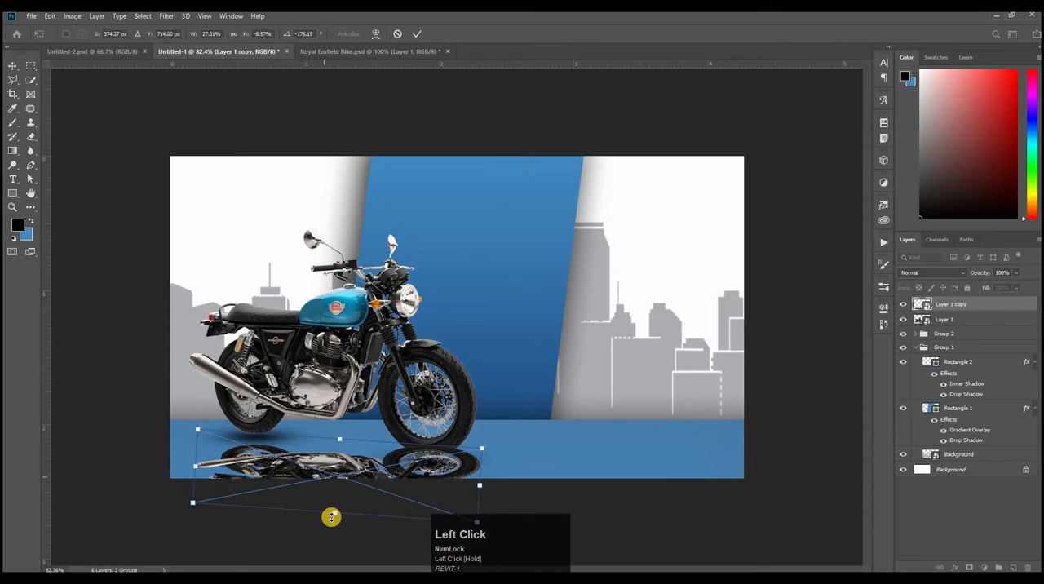
left_click_drag(335, 505, 344, 463)
Step: Narrow the reflection to about 26.4% width, rotate it to about -169.5° and align it beneath both wheels
left_click(190, 444)
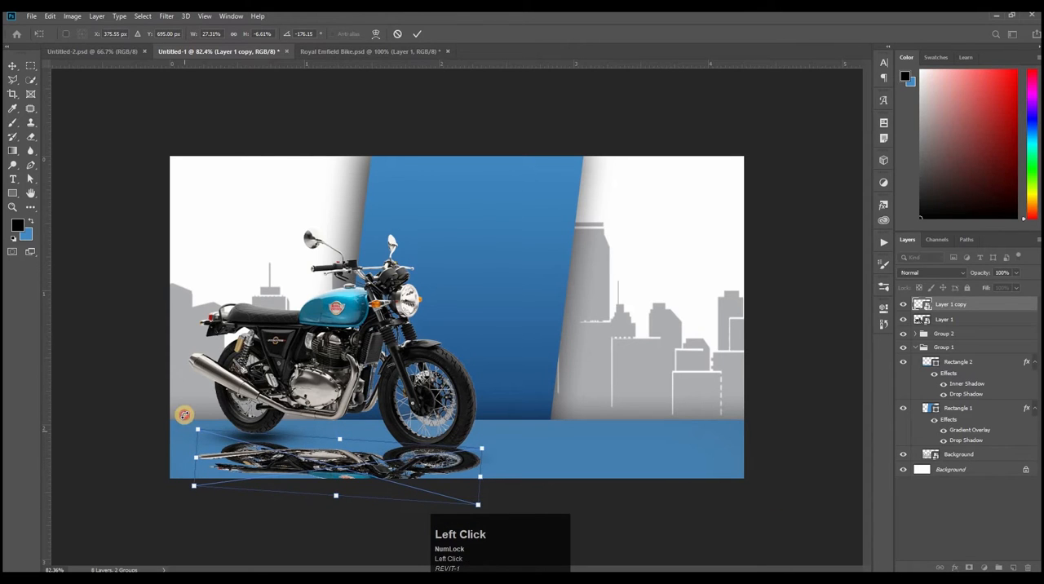
left_click_drag(184, 415, 209, 447)
left_click_drag(288, 447, 274, 447)
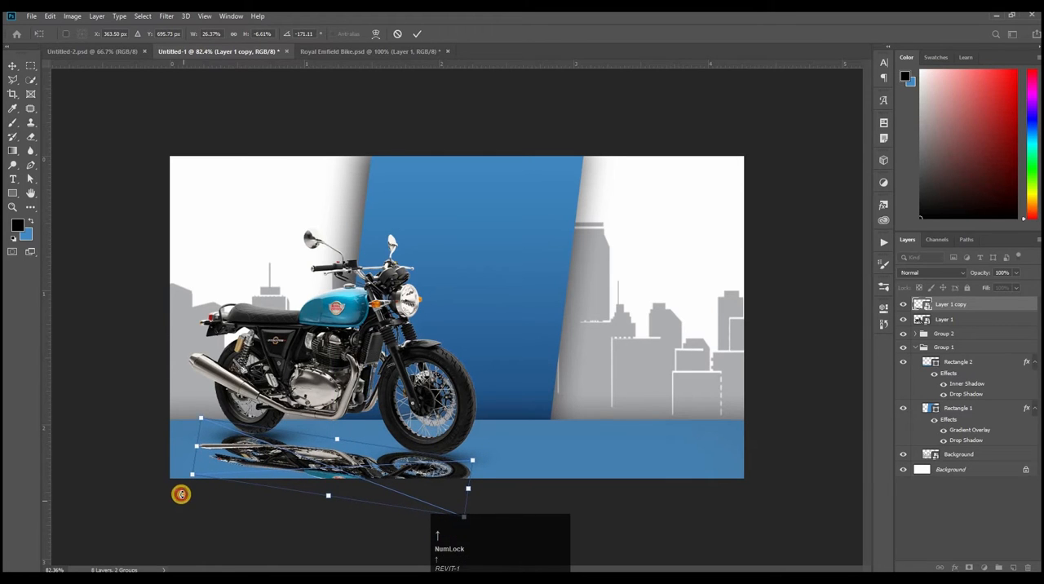
left_click_drag(181, 495, 181, 495)
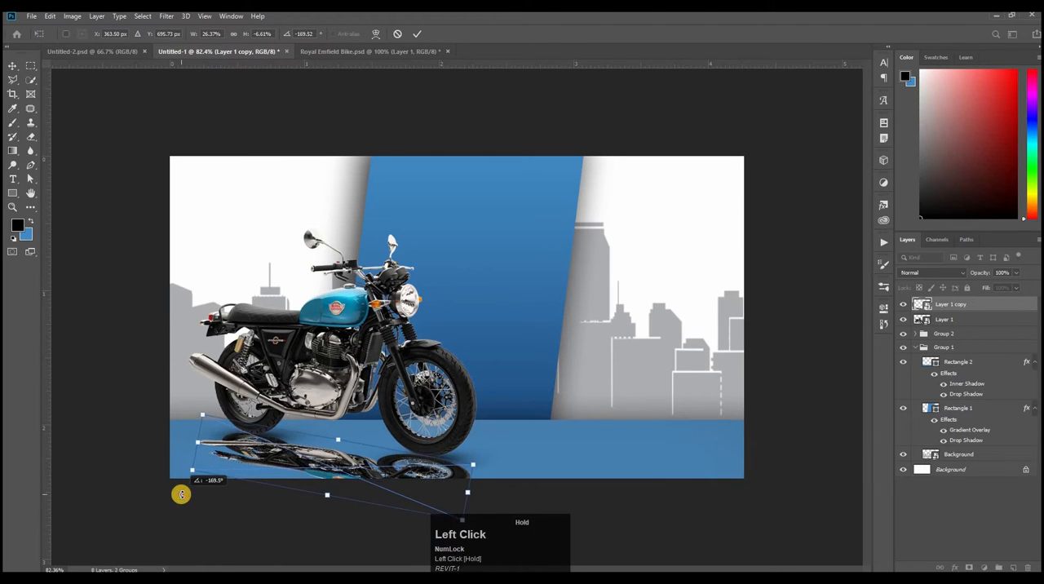
left_click(773, 360)
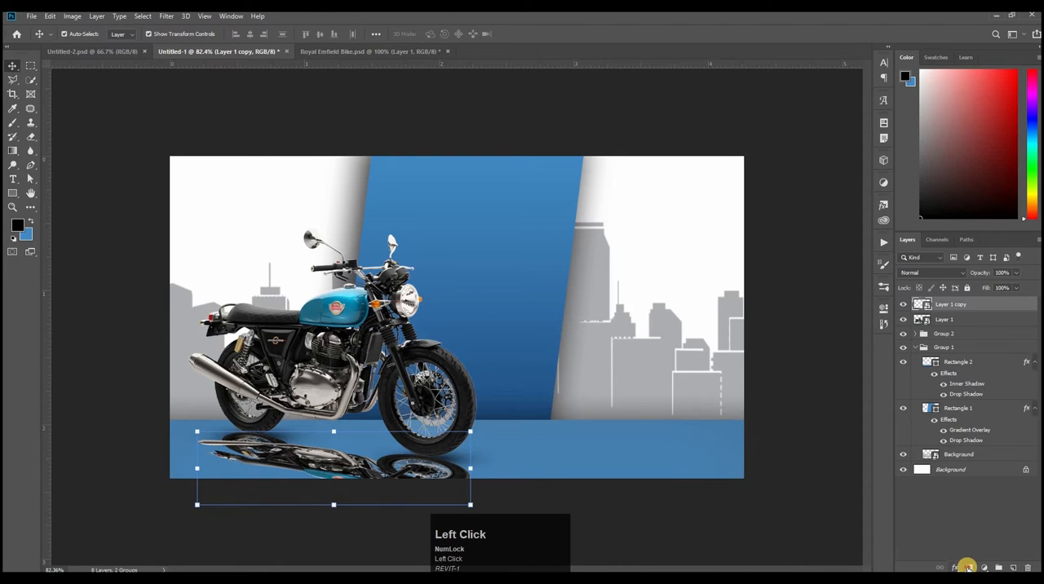
Step: Add a layer mask to the reflection and fade its lower part with a black-to-white linear gradient
left_click(12, 151)
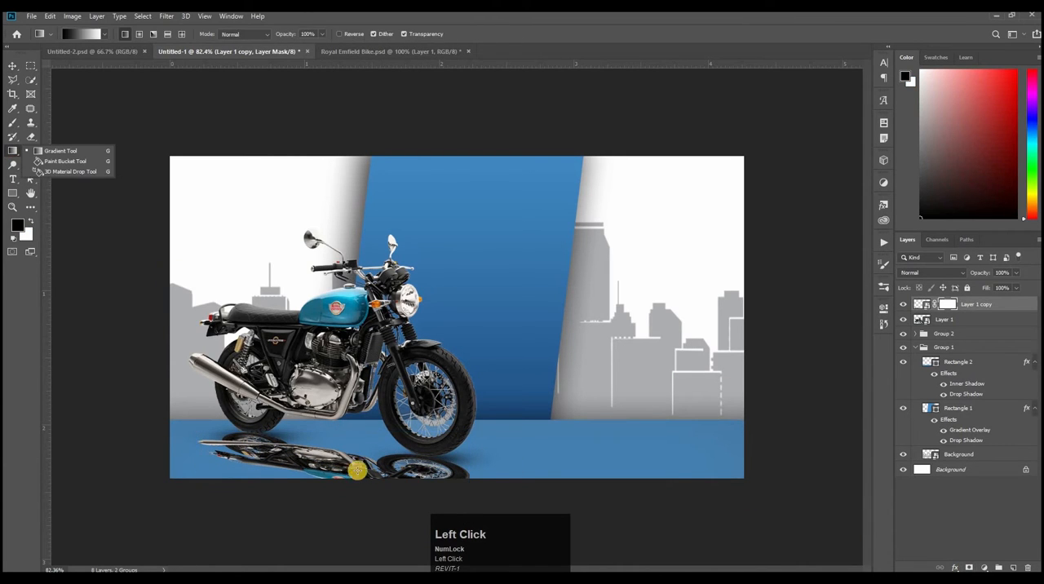
left_click_drag(331, 483, 332, 437)
left_click_drag(335, 478, 340, 446)
left_click_drag(296, 473, 263, 441)
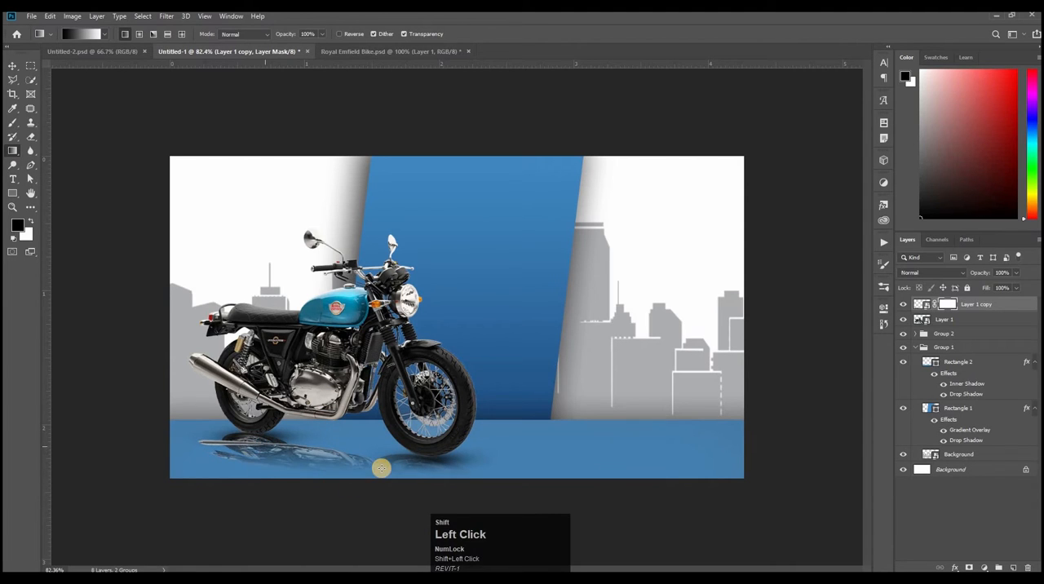
Step: Redraw the fade on the reflection's mask and set the reflection layer's opacity to 63%
left_click(973, 276)
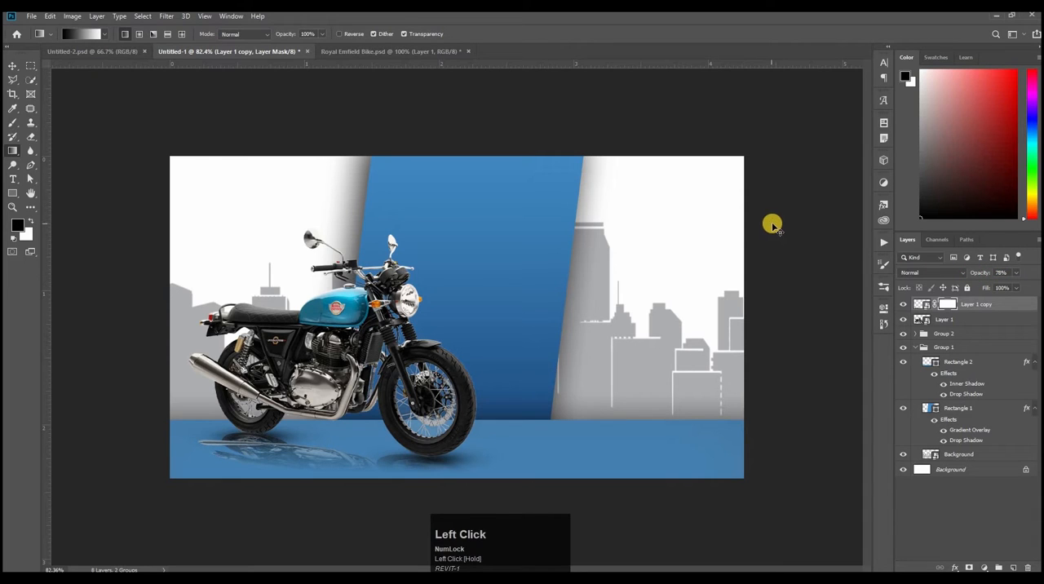
key("ctrl+z")
left_click_drag(392, 479, 390, 469)
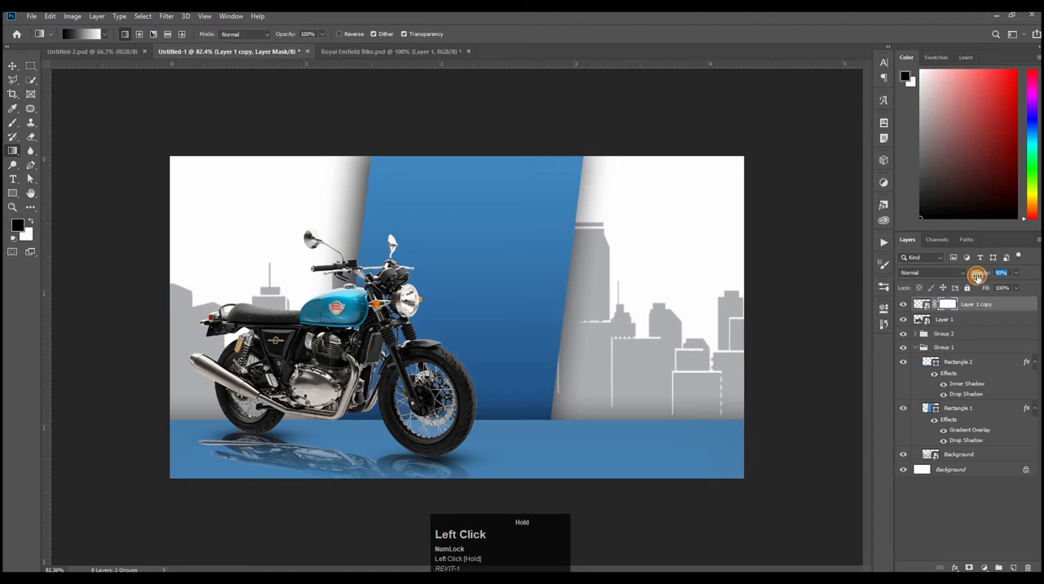
mouse_move(958, 277)
left_mouse_down()
mouse_move(943, 280)
mouse_move(969, 273)
left_mouse_up()
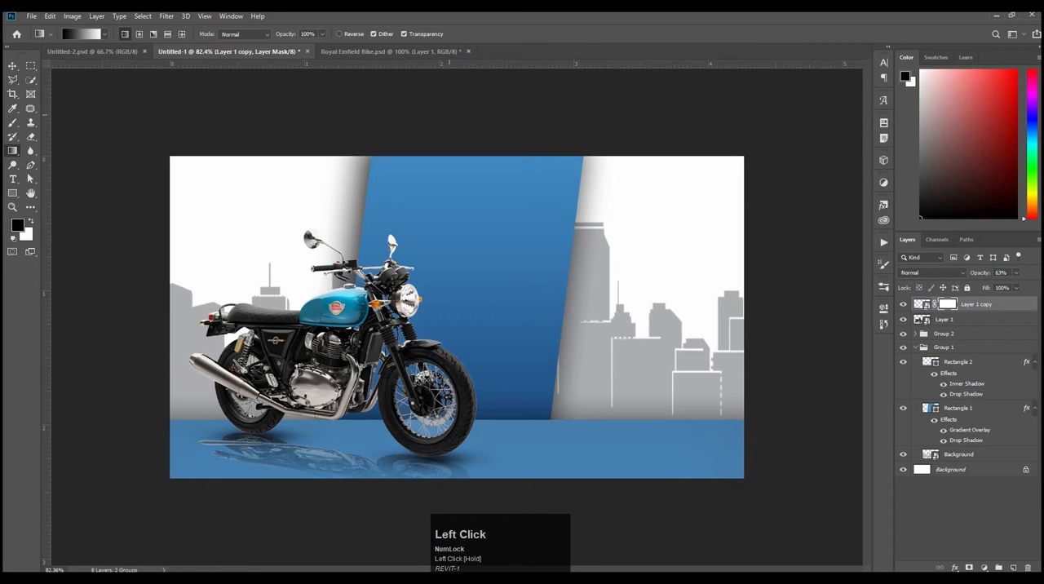
Step: Copy the red Royal Enfield logo from Untitled-2.psd into the banner's white area above the motorcycle's seat
left_click(10, 64)
left_click(116, 321)
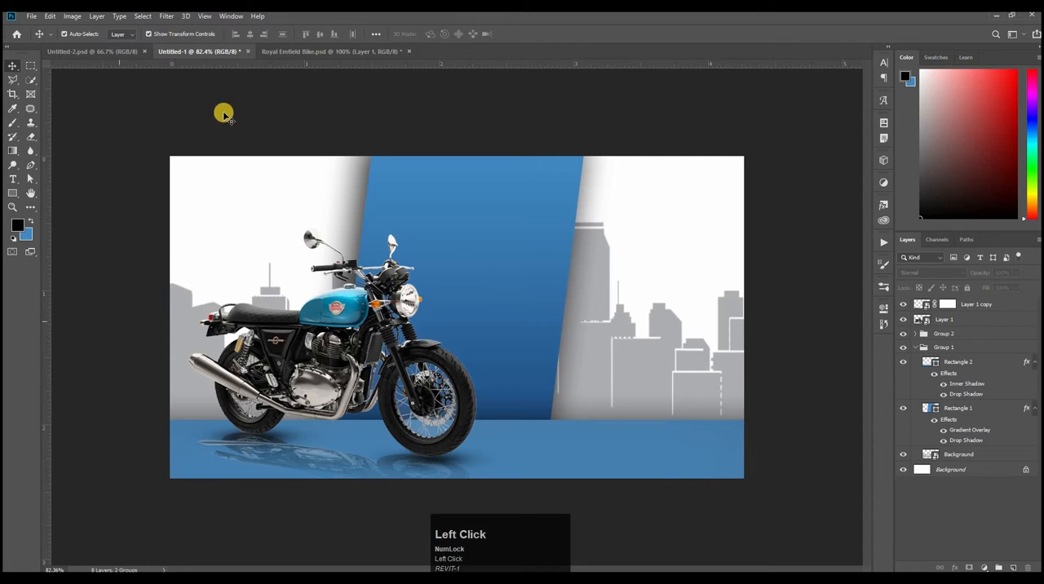
left_click(97, 50)
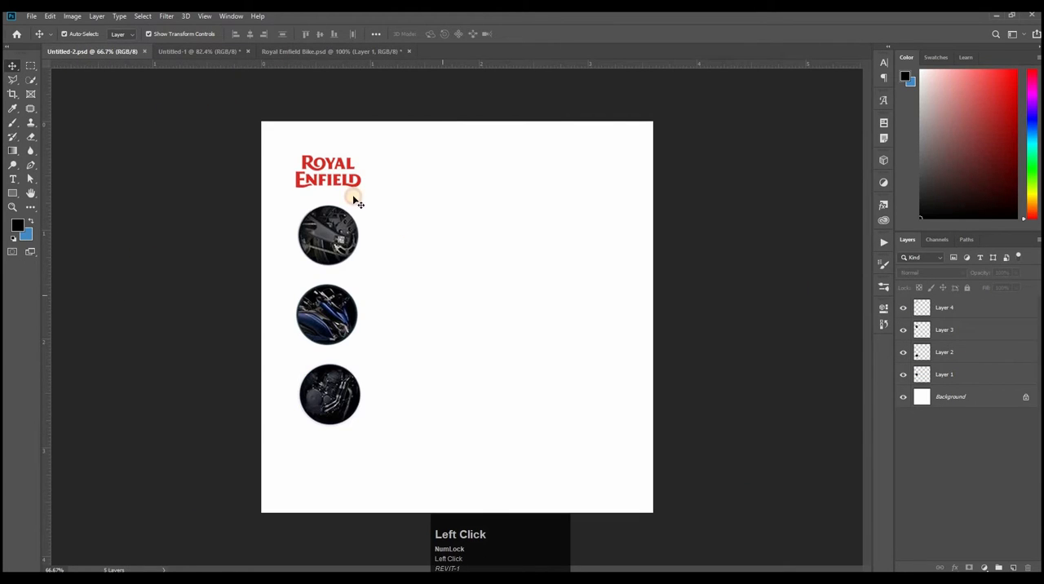
left_click_drag(336, 179, 327, 142)
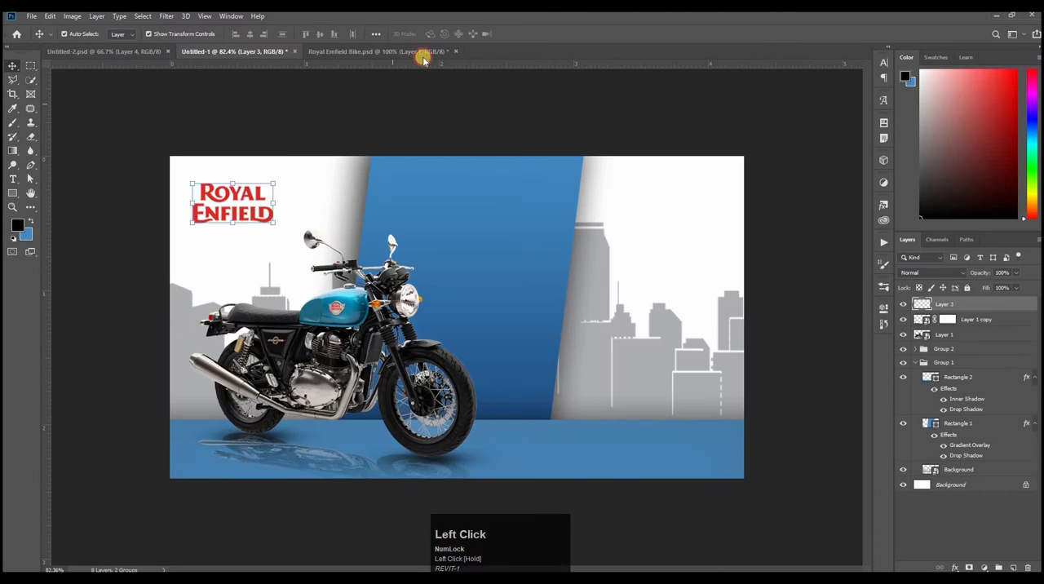
Step: Close Royal Enfield Bike.psd with its changes saved and return to the Untitled-1 banner
left_click(431, 54)
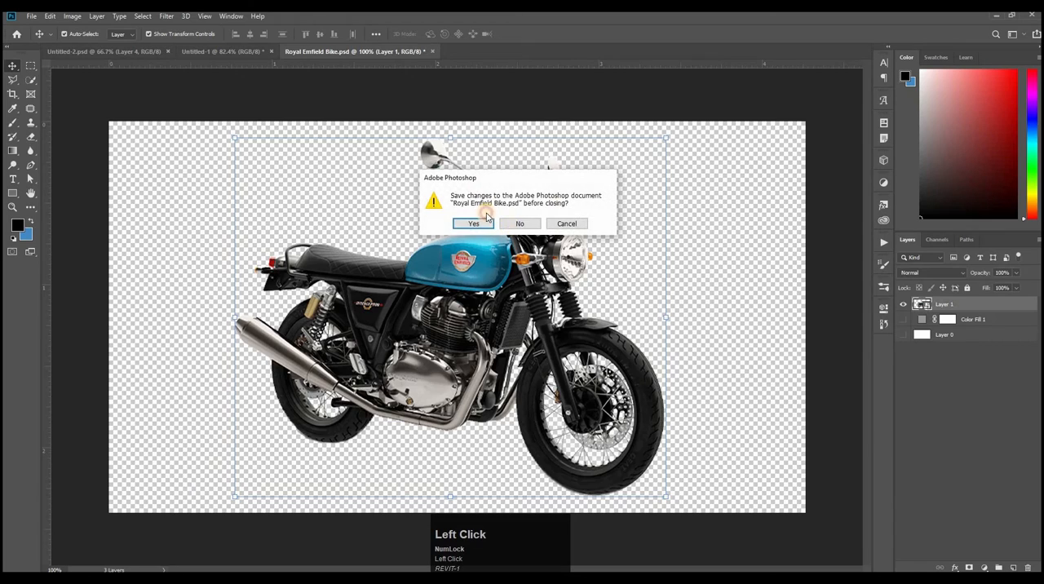
left_click(478, 220)
left_click(225, 54)
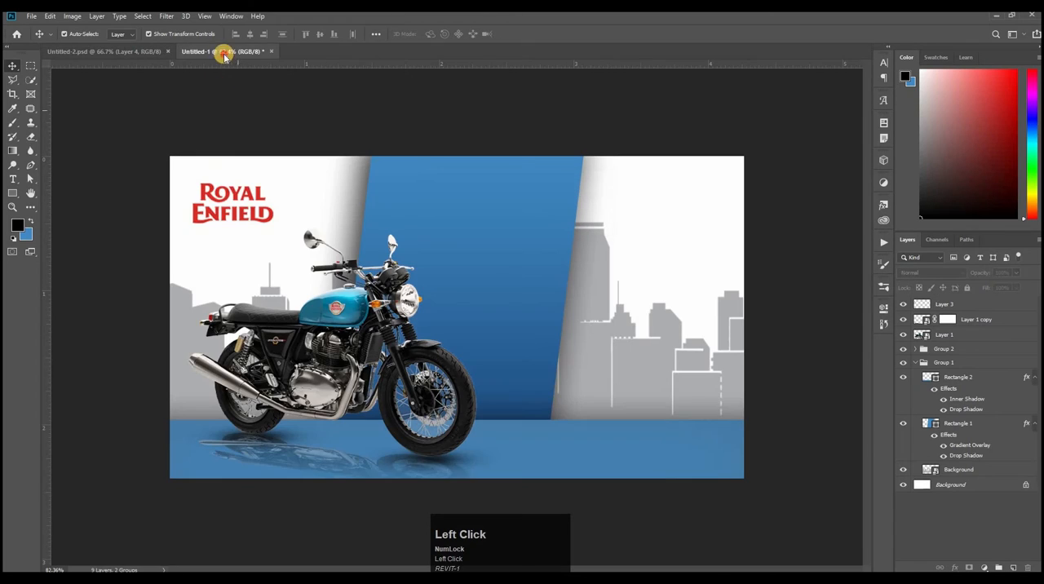
Step: Scale down the Royal Enfield logo in the banner's upper-left corner and rename its layer as logo
left_click(226, 200)
key("ctrl+t")
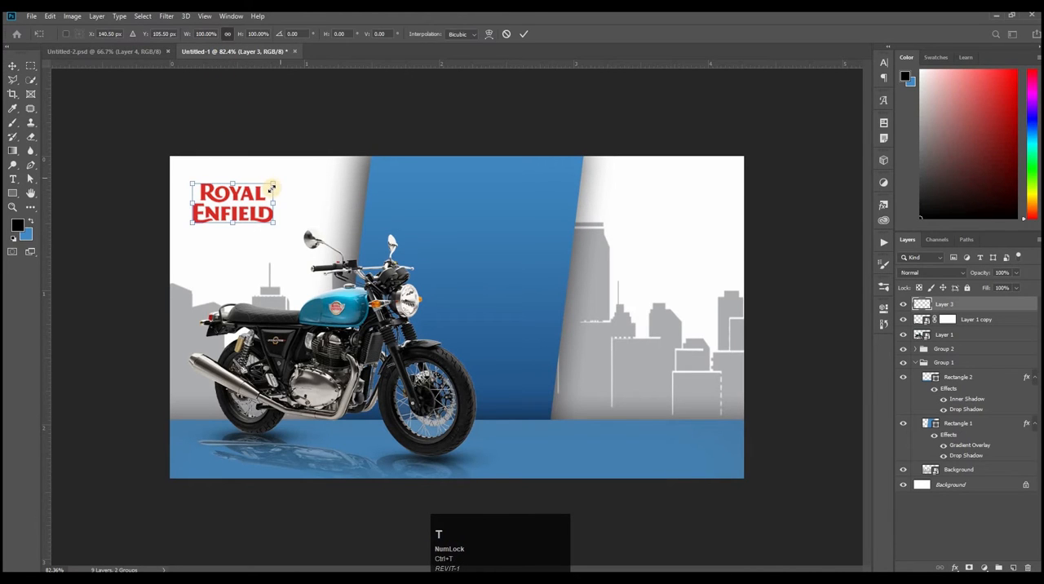
left_click_drag(273, 183, 232, 186)
key("Return")
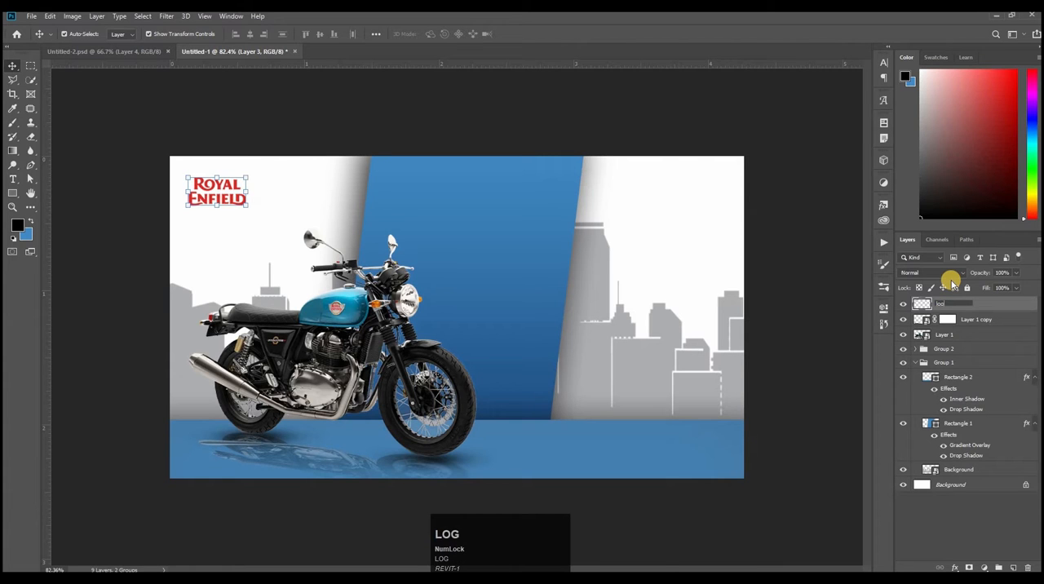
Step: Reorder the layers so the motorcycle is above the wheel shadow group and the reflection is below that group
left_click(949, 335)
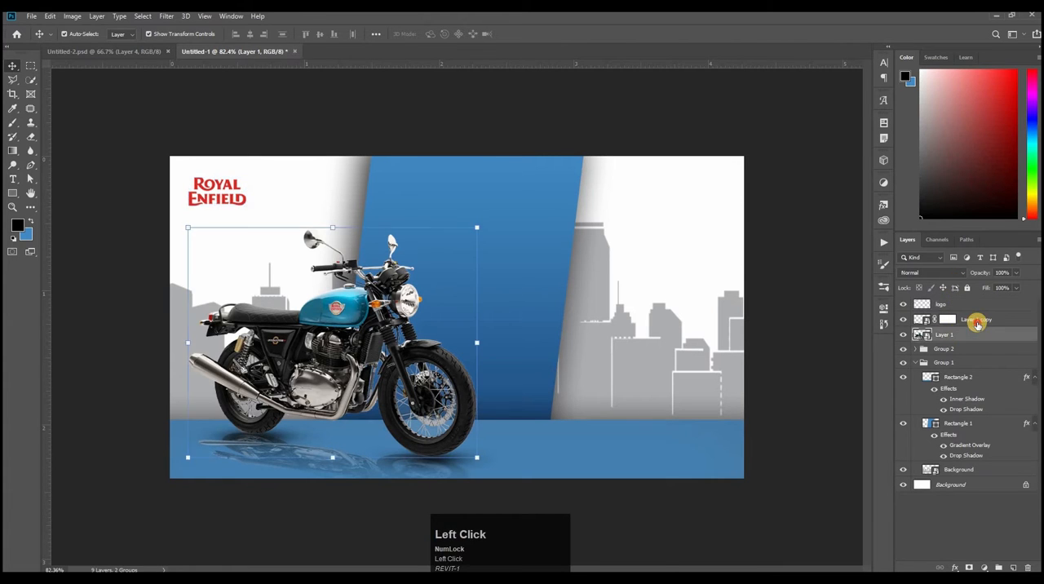
double_click(979, 321)
mouse_move(1006, 322)
left_mouse_down()
mouse_move(1005, 335)
mouse_move(988, 330)
left_mouse_up()
left_click(981, 326)
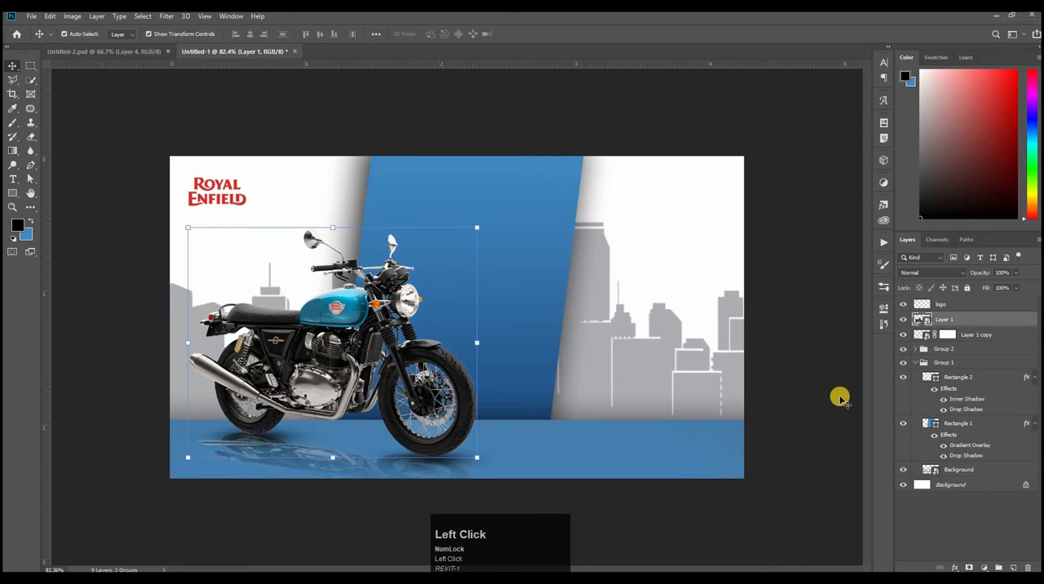
left_click_drag(968, 349, 956, 327)
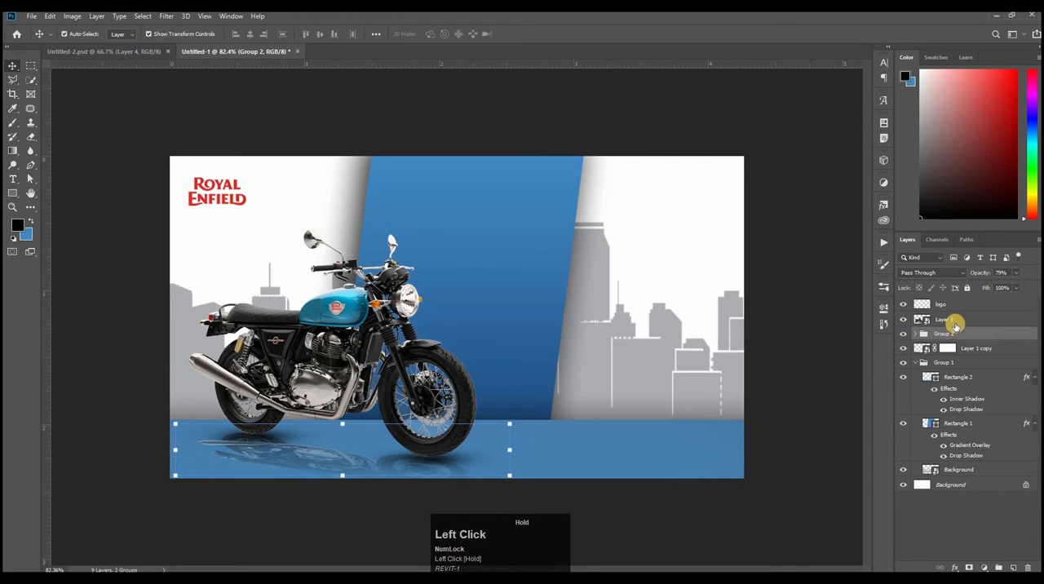
Step: Group the motorcycle, wheel shadow group and reflection layers as bike, and collapse Group 1
left_click(968, 348, "shift")
key("ctrl+g")
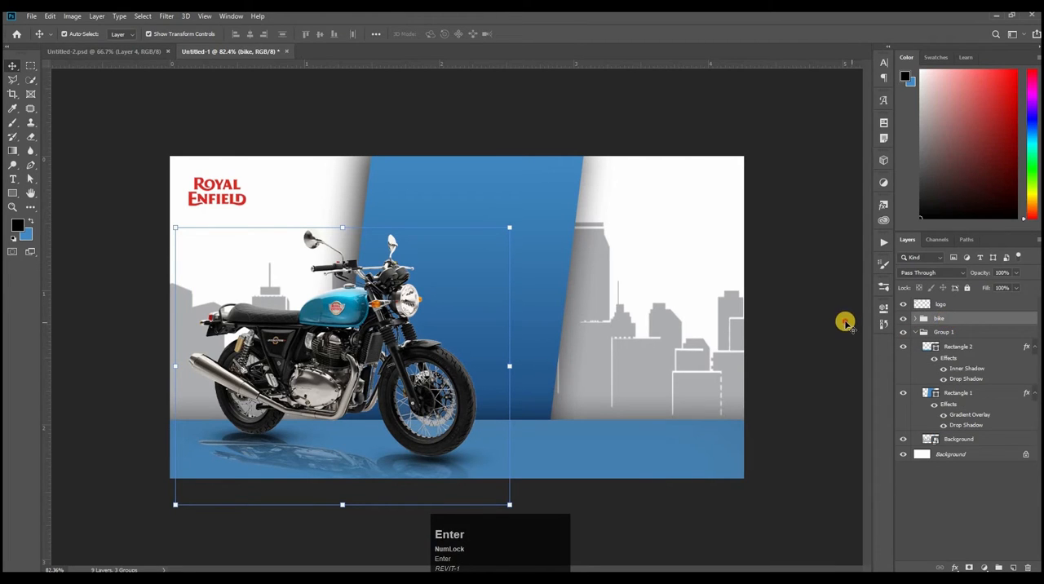
left_click(924, 333)
left_click(916, 332)
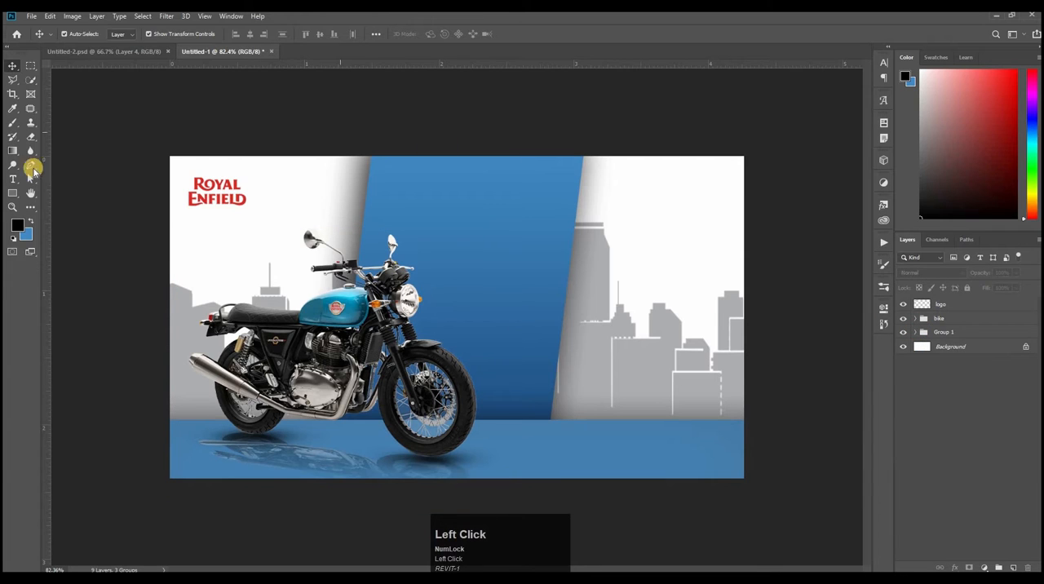
Step: Add a horizontal text reading POWERFUL near the top of the blue panel, at a font size of 6.71 pt
left_click(12, 178)
left_click(59, 179)
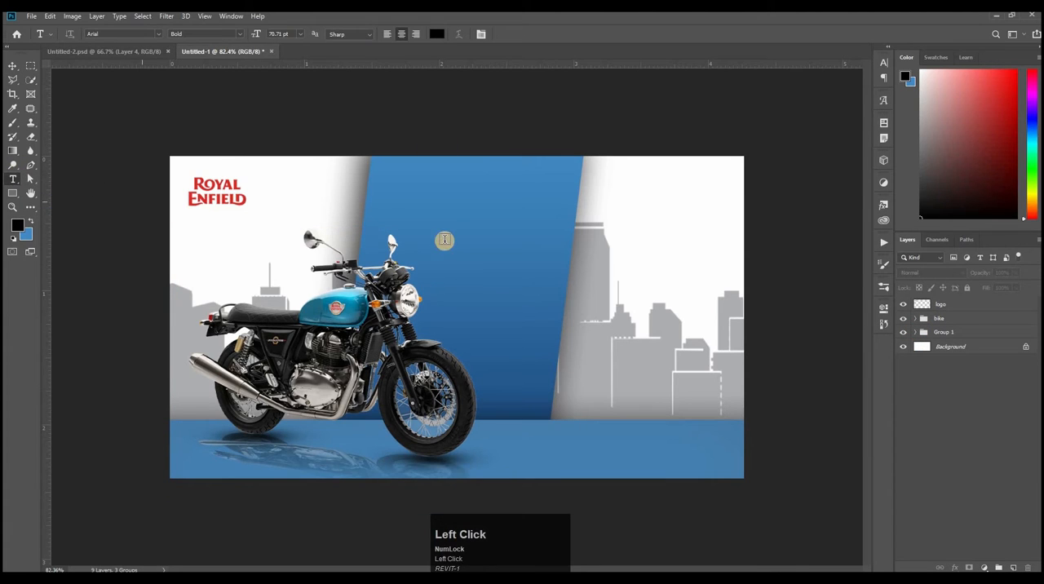
left_click(504, 270)
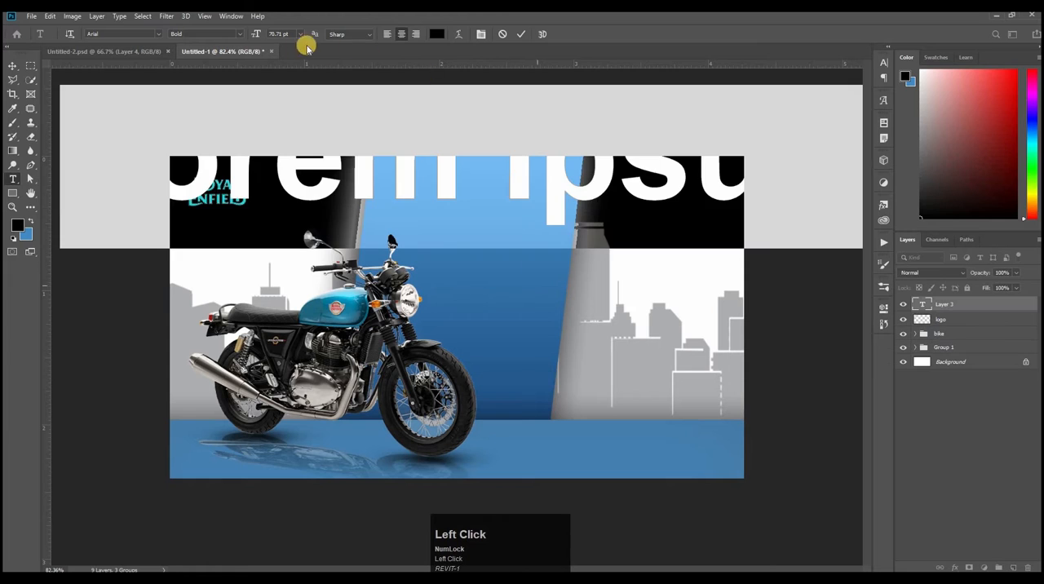
left_click_drag(256, 34, 222, 35)
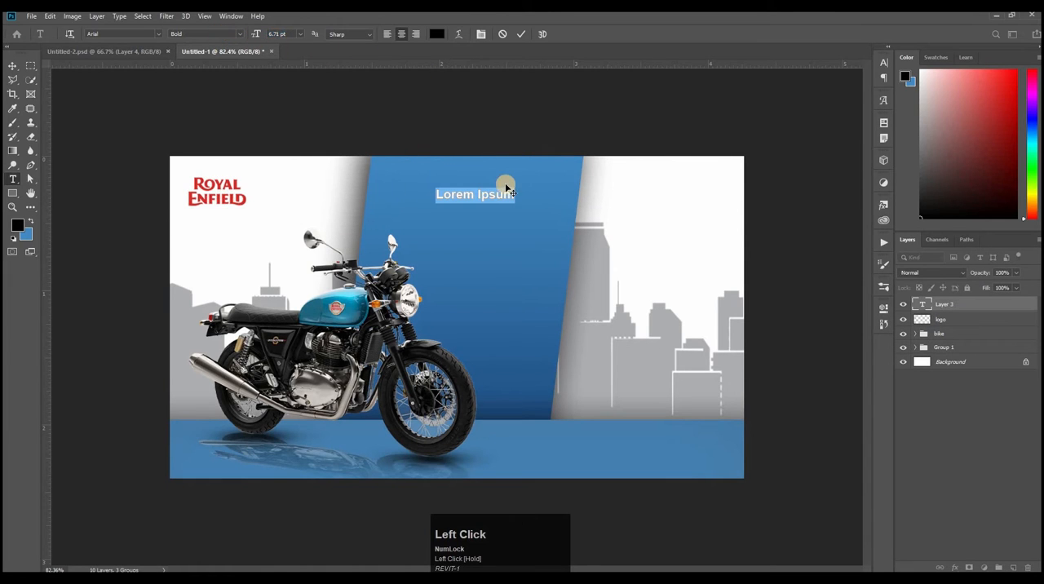
key("BackSpace")
key("Caps_Lock")
type("POWERFUL")
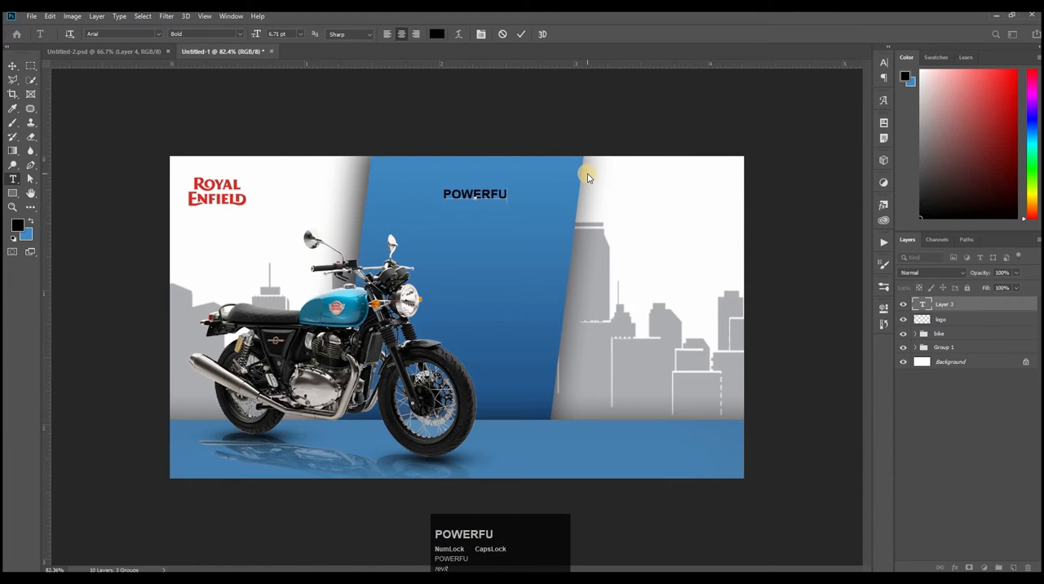
Step: Set the POWERFUL text to 18 pt and move it left across the blue panel's slanted left edge
left_click(884, 64)
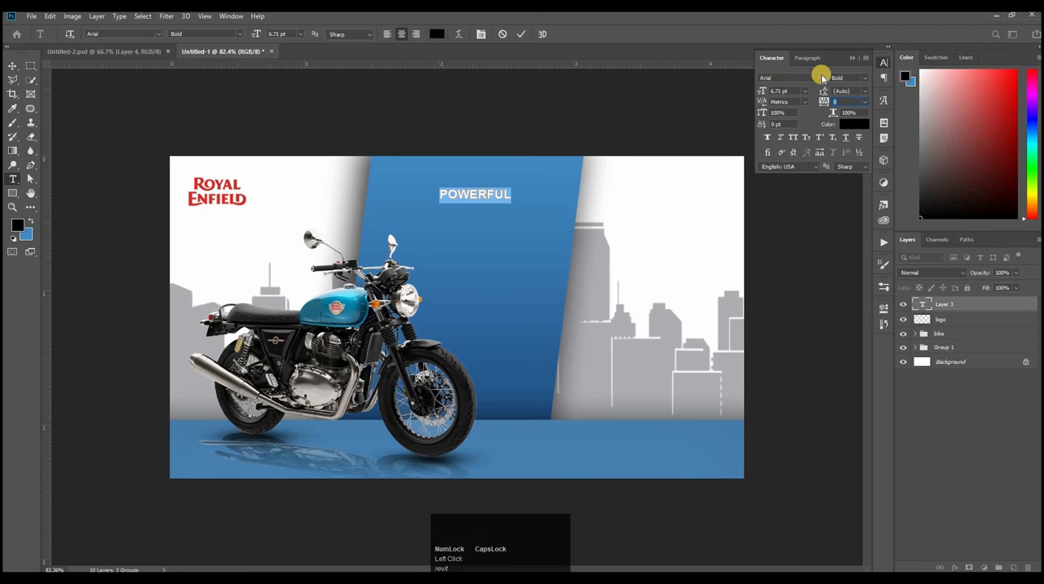
left_click(798, 92)
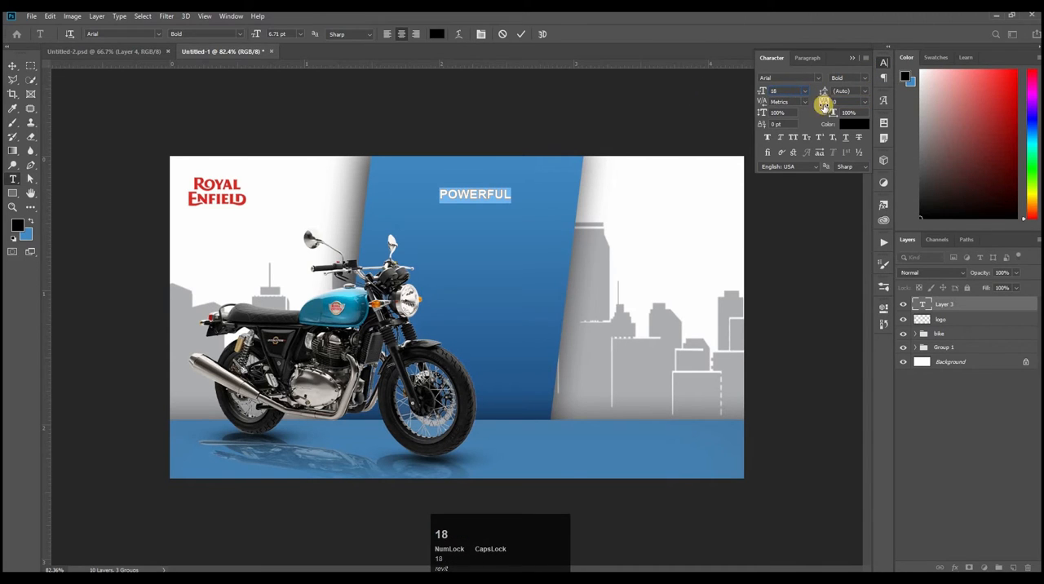
left_click(522, 34)
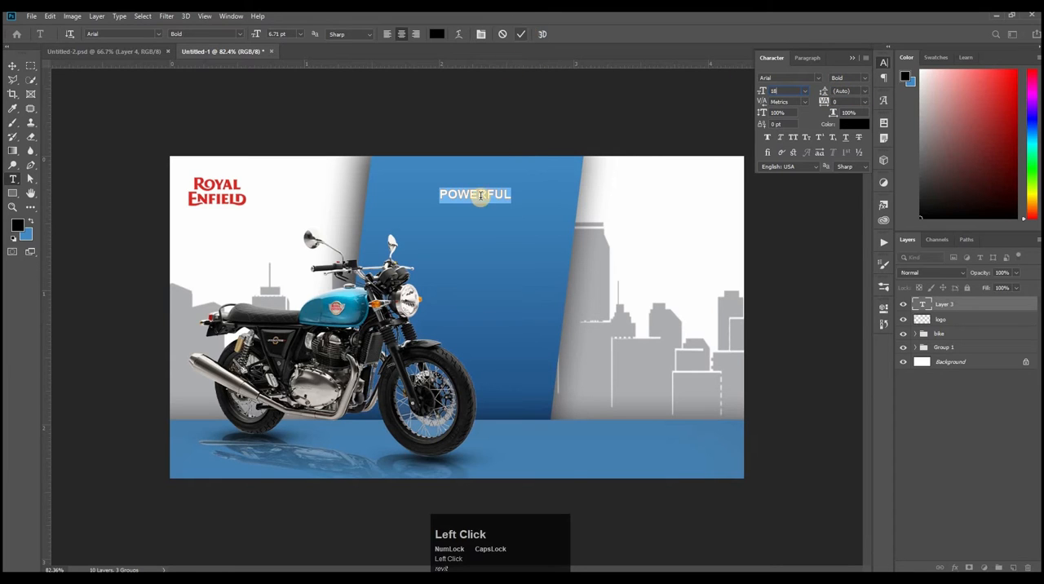
left_click_drag(565, 192, 336, 192)
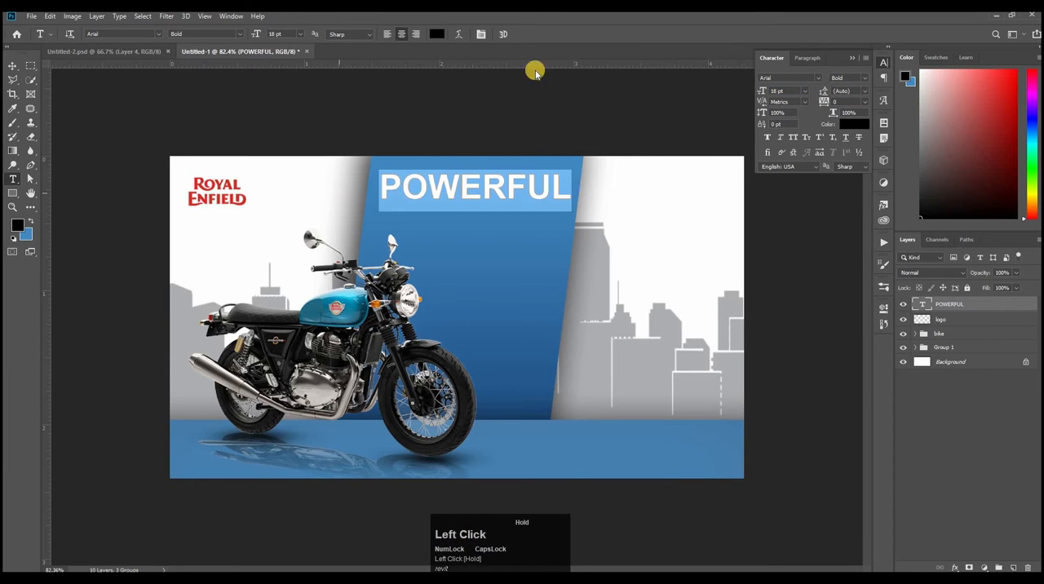
left_click(498, 35)
left_click(13, 65)
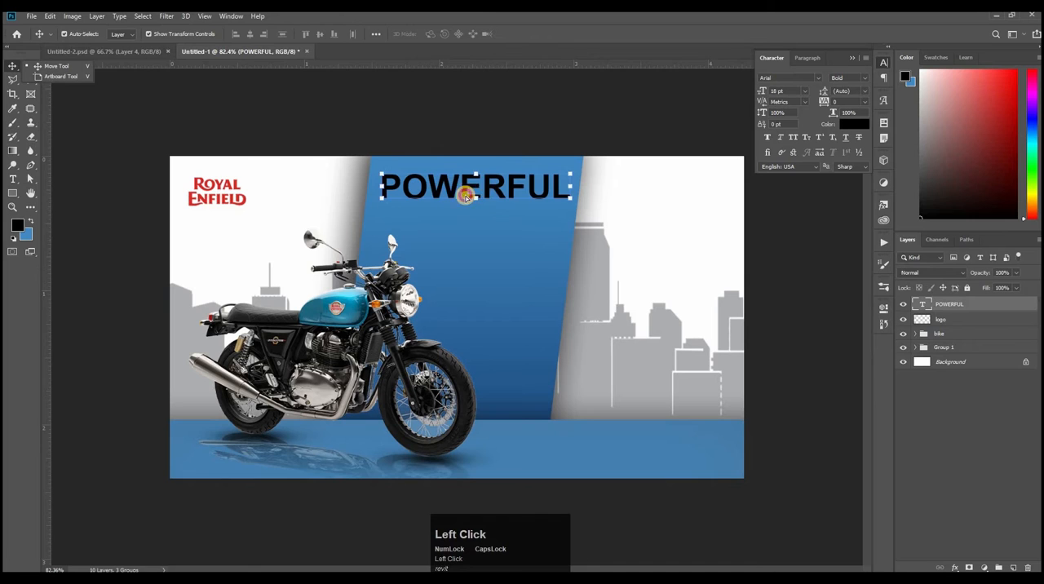
left_click_drag(466, 197, 417, 192)
Step: Add a drop shadow to the POWERFUL text layer with 70% opacity
left_click(973, 305)
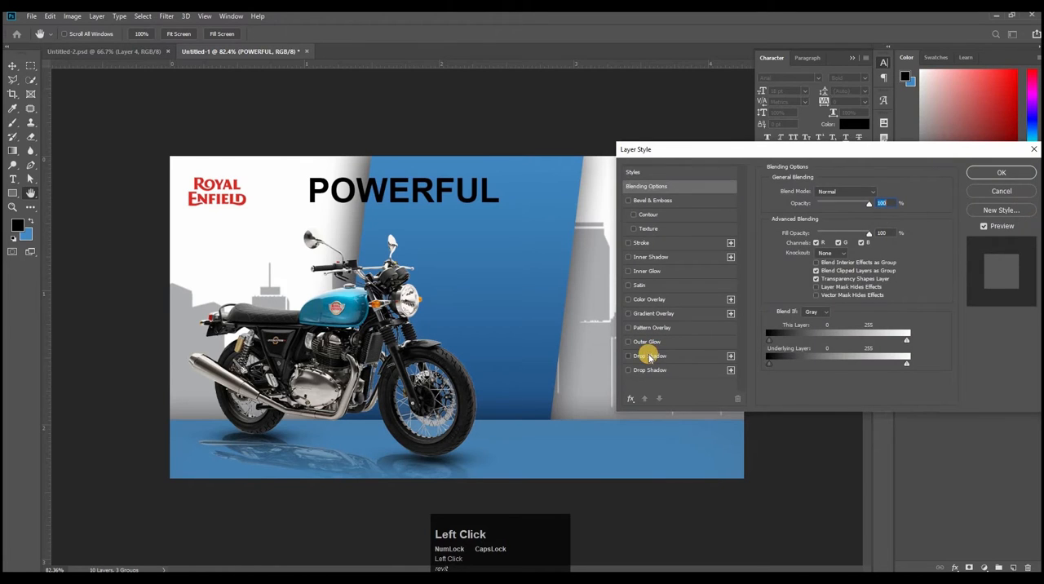
left_click(650, 358)
left_click_drag(804, 205, 805, 202)
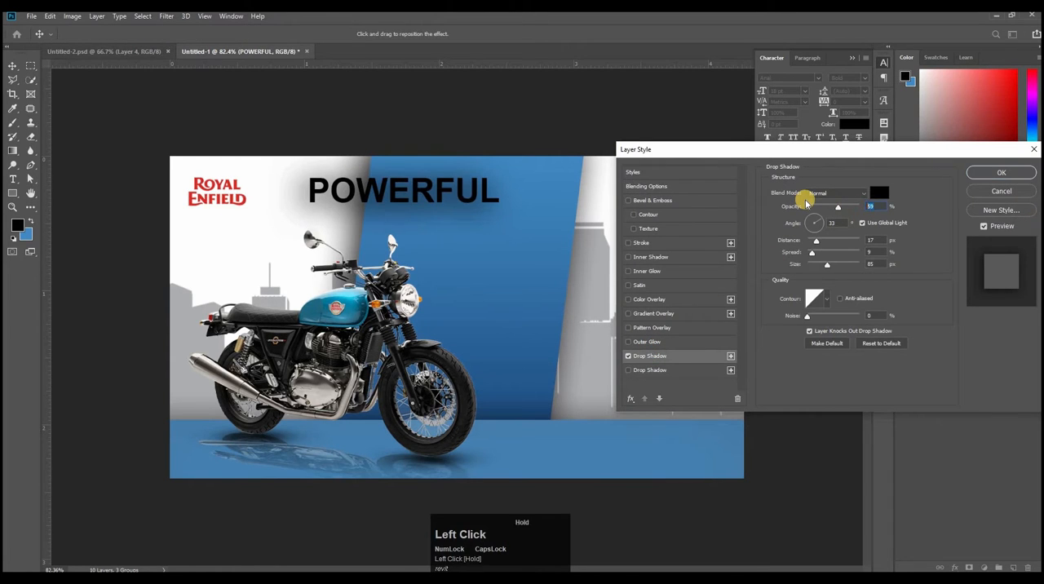
type("75")
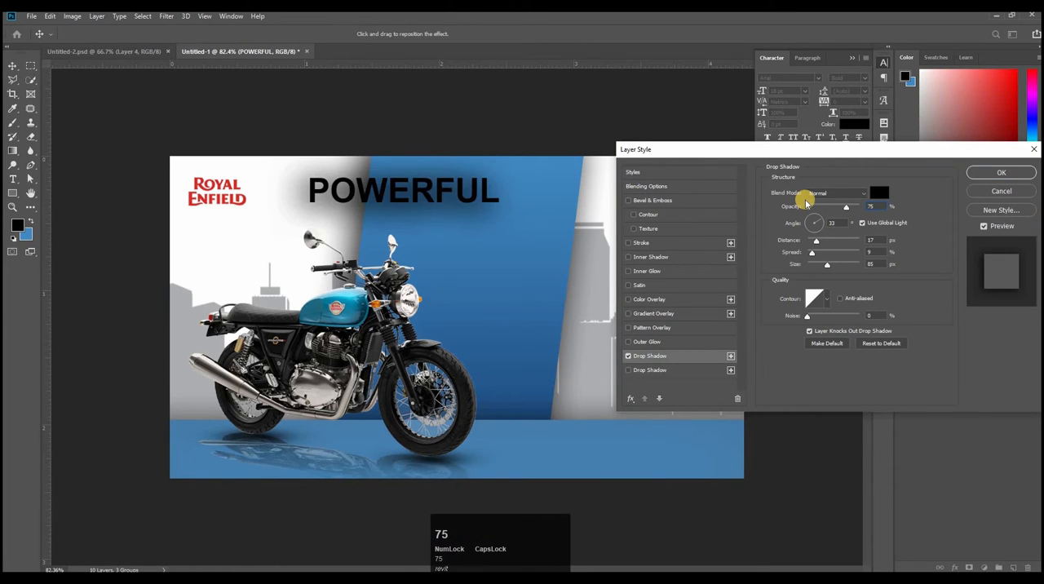
key("BackSpace")
key("BackSpace")
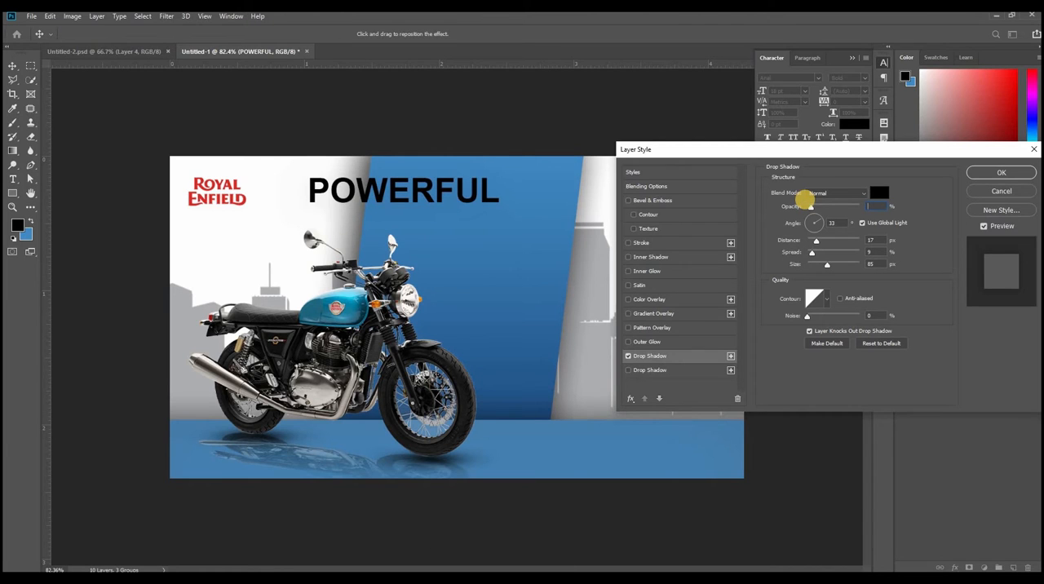
type("70")
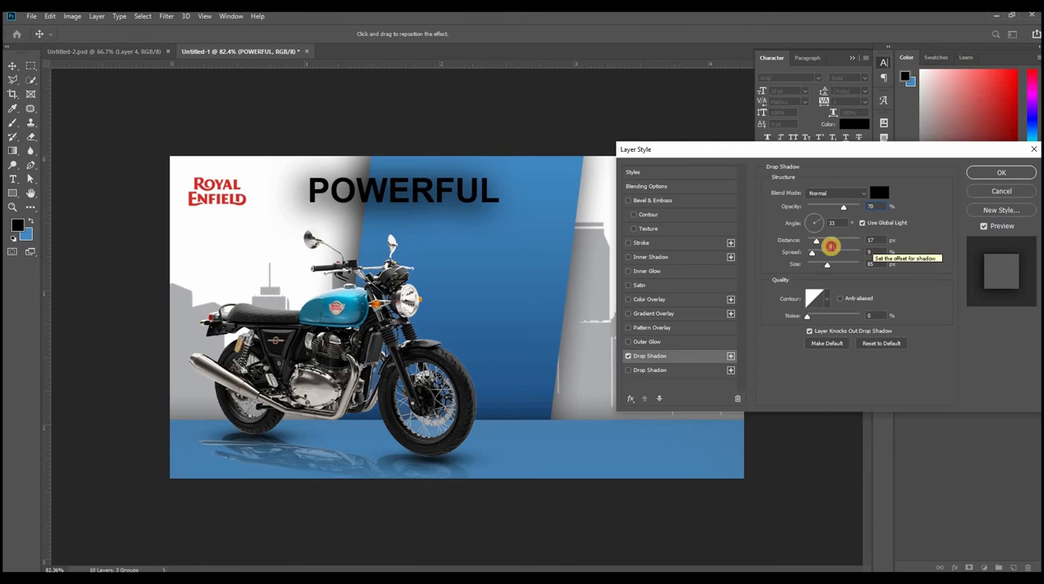
Step: Set the POWERFUL text's drop shadow to 3 px distance, 5% spread and 3 px size, and apply it
left_click(831, 246)
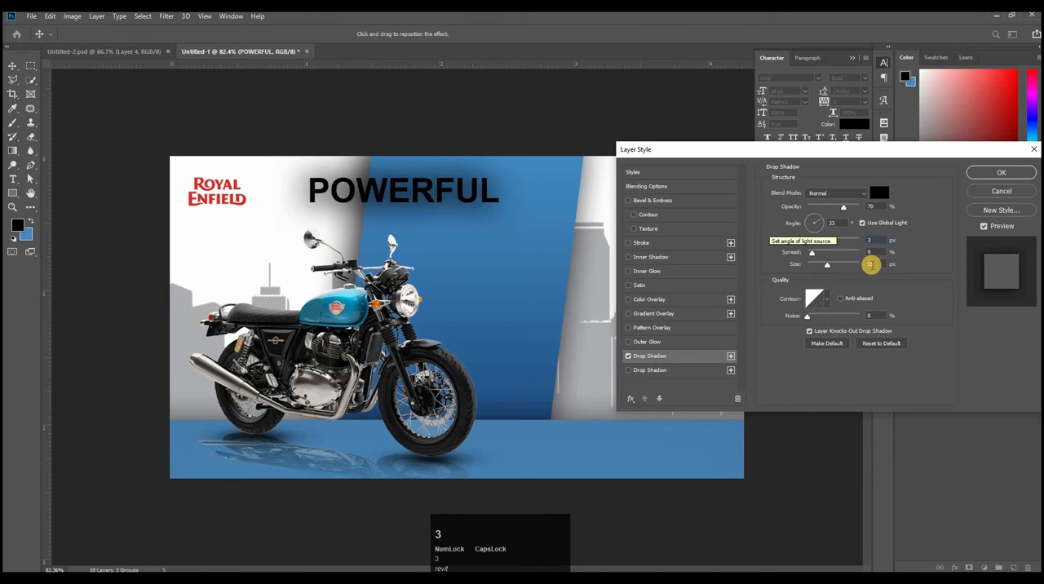
left_click(870, 252)
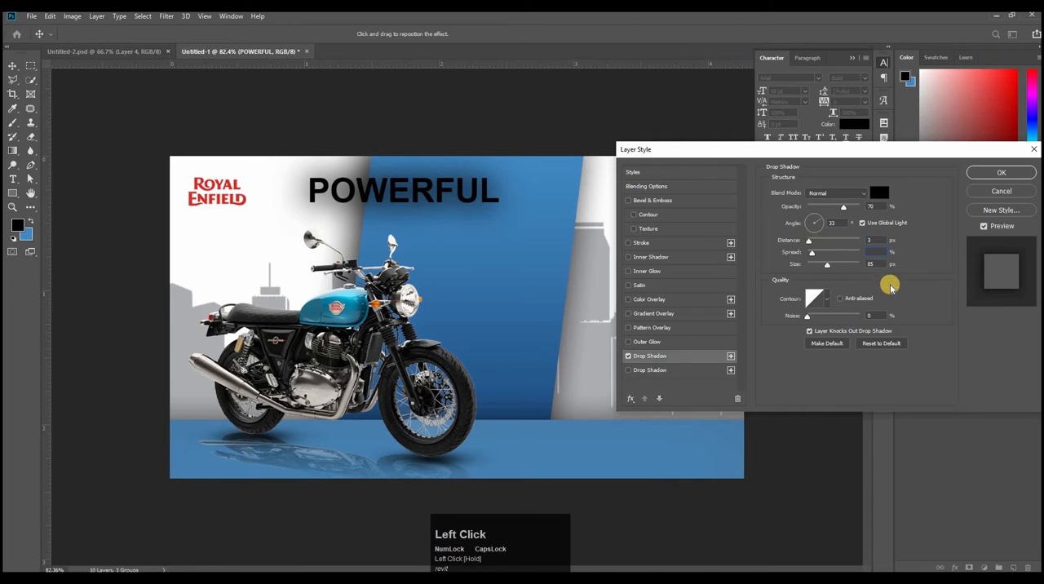
type("5")
left_click(880, 265)
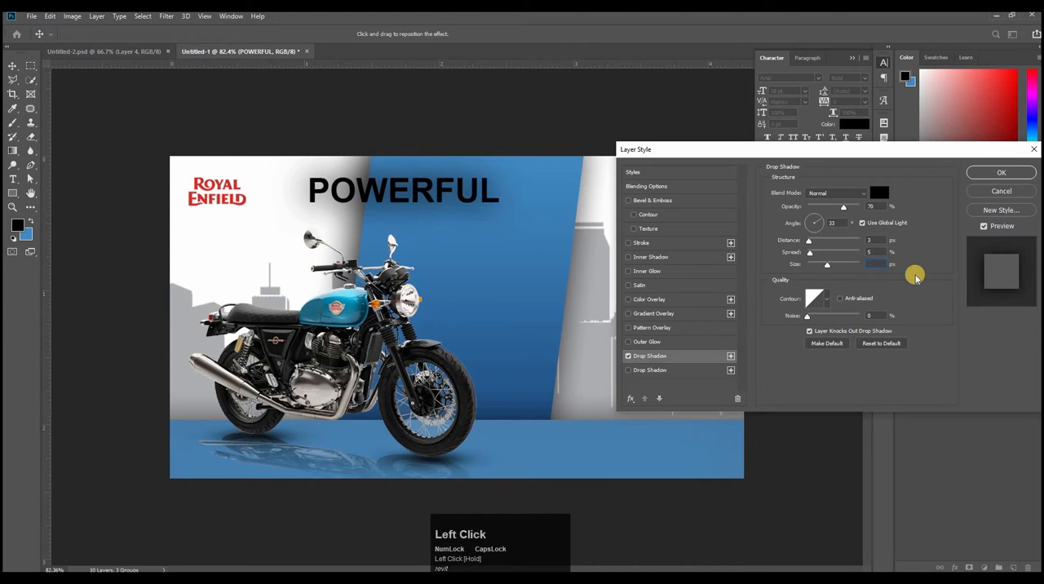
type("3")
left_click(1003, 175)
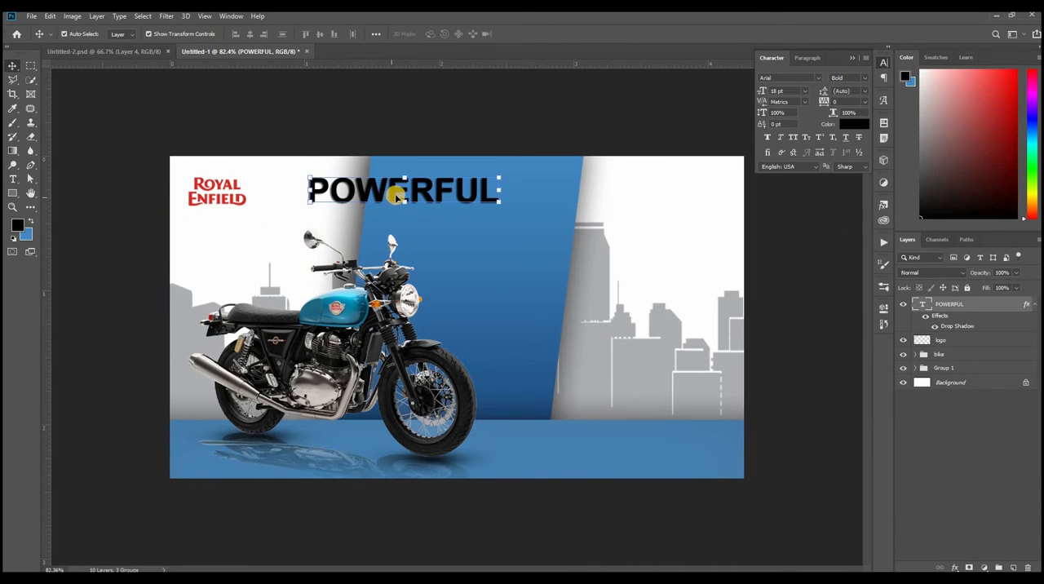
Step: Duplicate the POWERFUL text below the original and change the copy's wording to Fighter
key("super")
key("super")
left_click_drag(452, 271, 507, 255)
key("t")
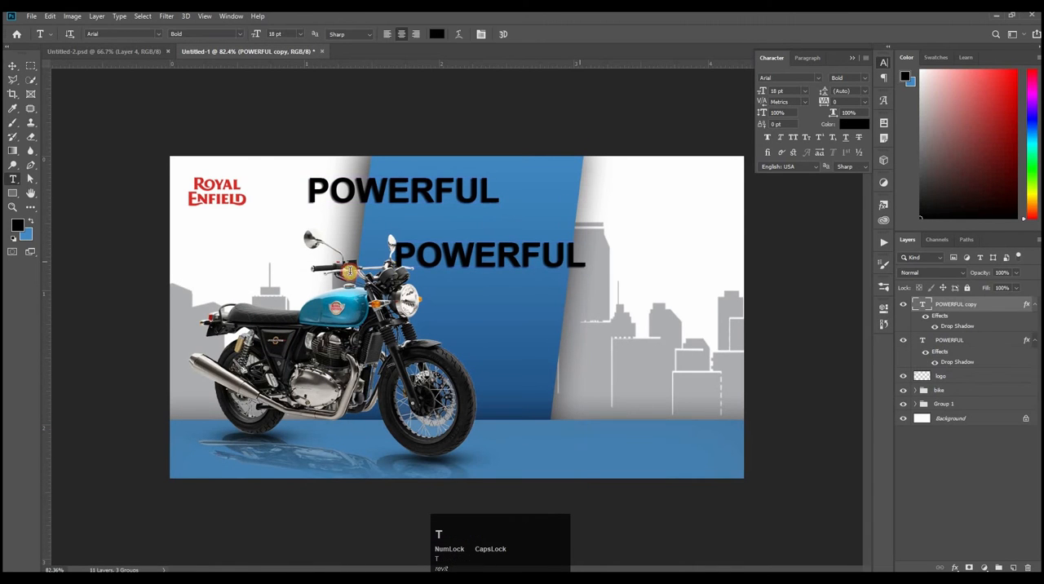
left_click_drag(350, 271, 292, 270)
key("BackSpace")
type("F")
key("Caps_Lock")
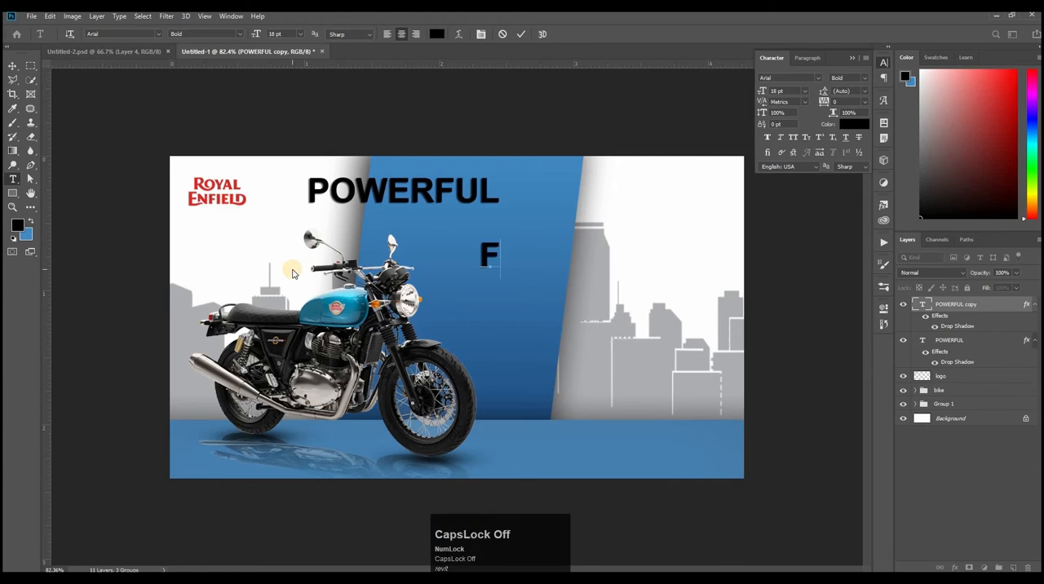
type("ighter")
Step: Format the Fighter text as Arial Regular at 12 pt with a tracking of 200
left_click_drag(546, 258, 290, 313)
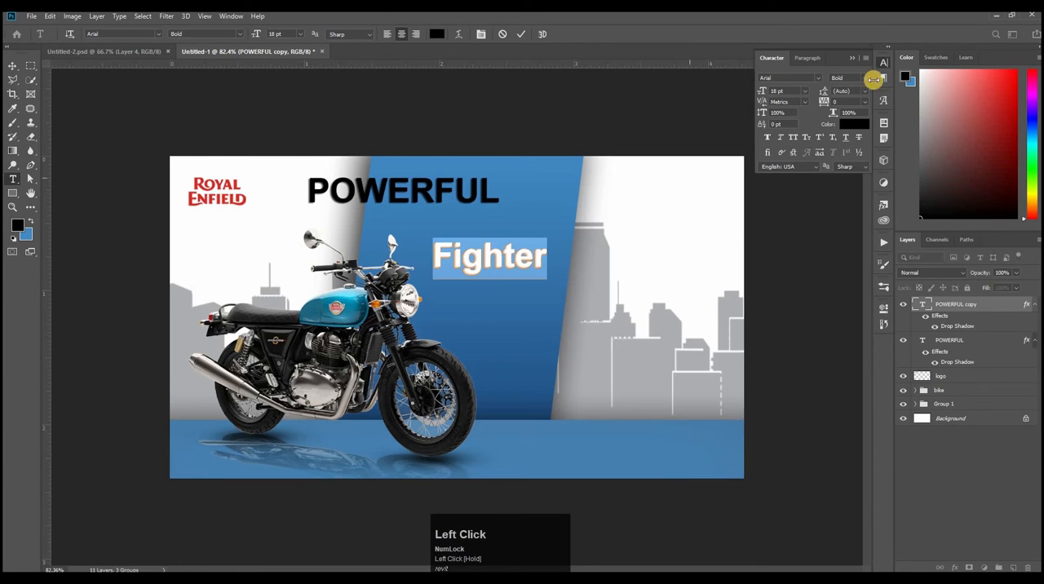
left_click(863, 78)
left_click(849, 106)
left_click(804, 91)
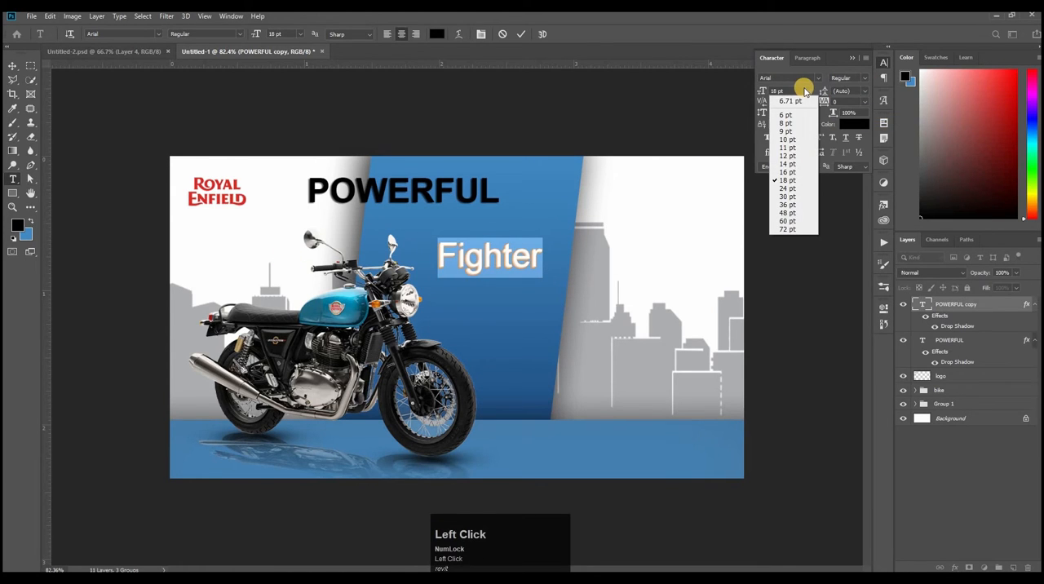
left_click(787, 155)
left_click(865, 101)
left_click(813, 108)
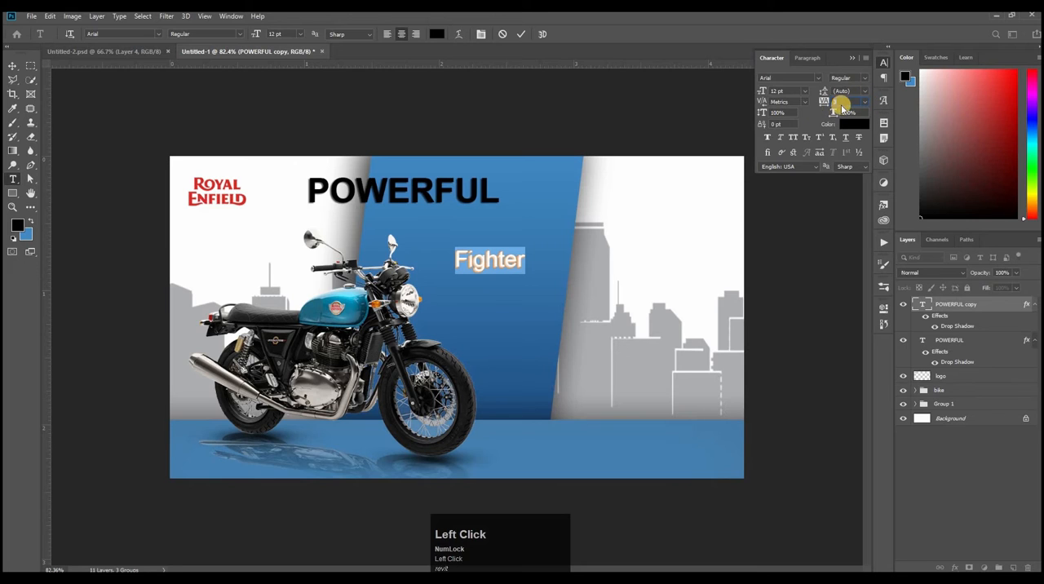
type("200")
left_click(520, 33)
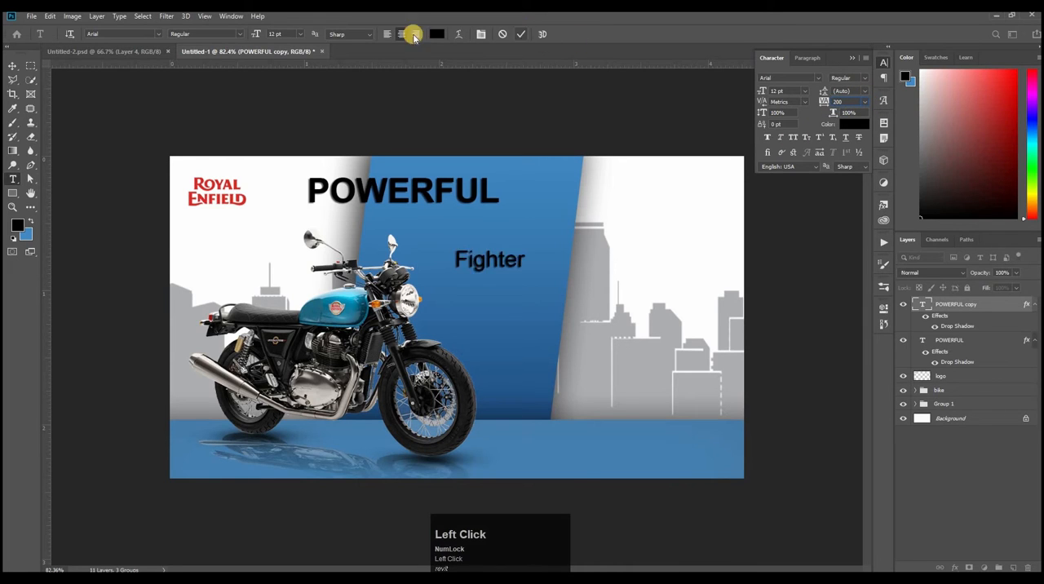
Step: Move the Fighter text directly beneath POWERFUL and widen its tracking to 800
left_click(12, 65)
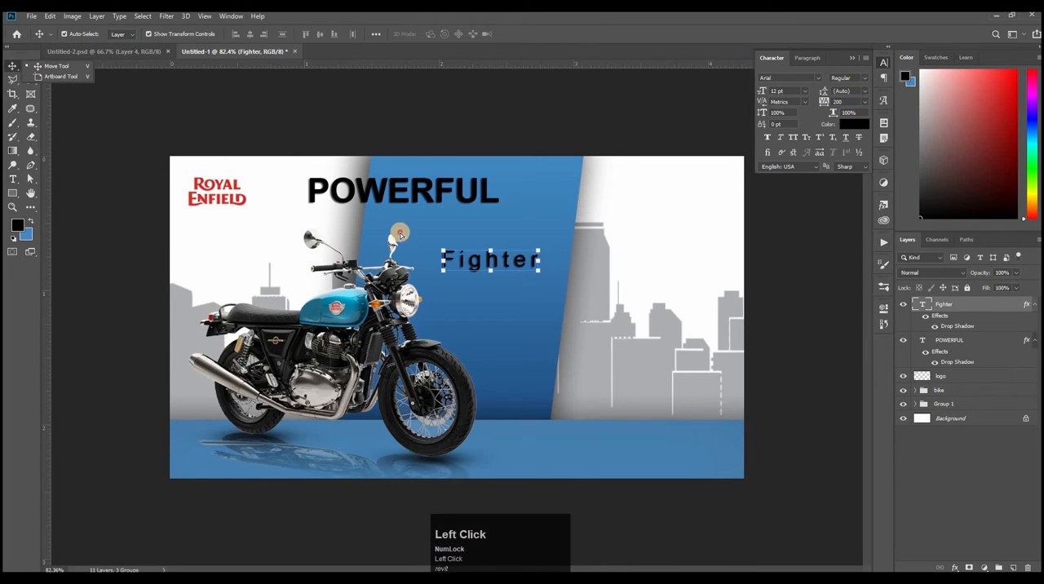
left_click_drag(400, 235, 394, 232)
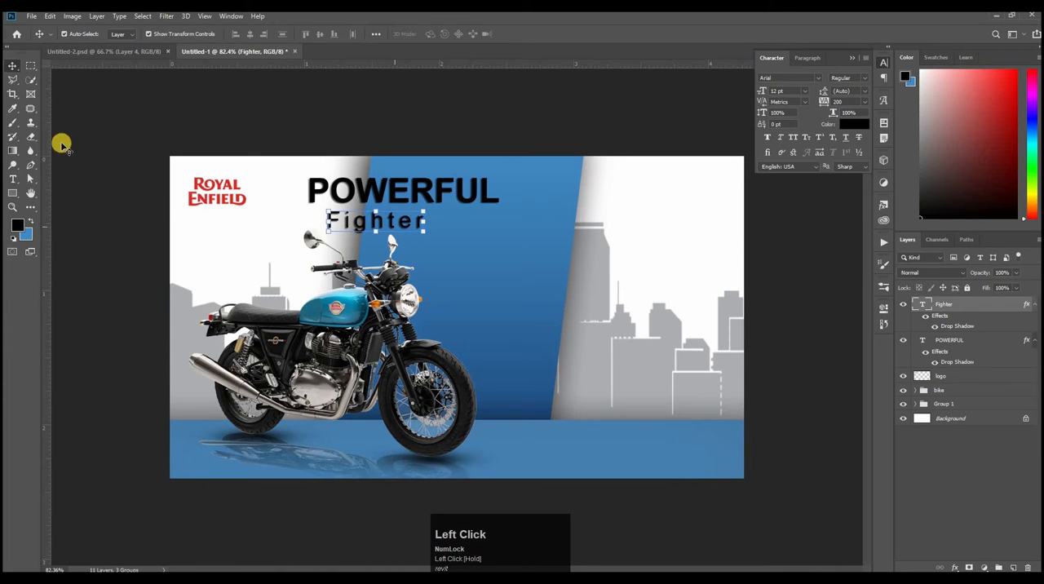
left_click(12, 178)
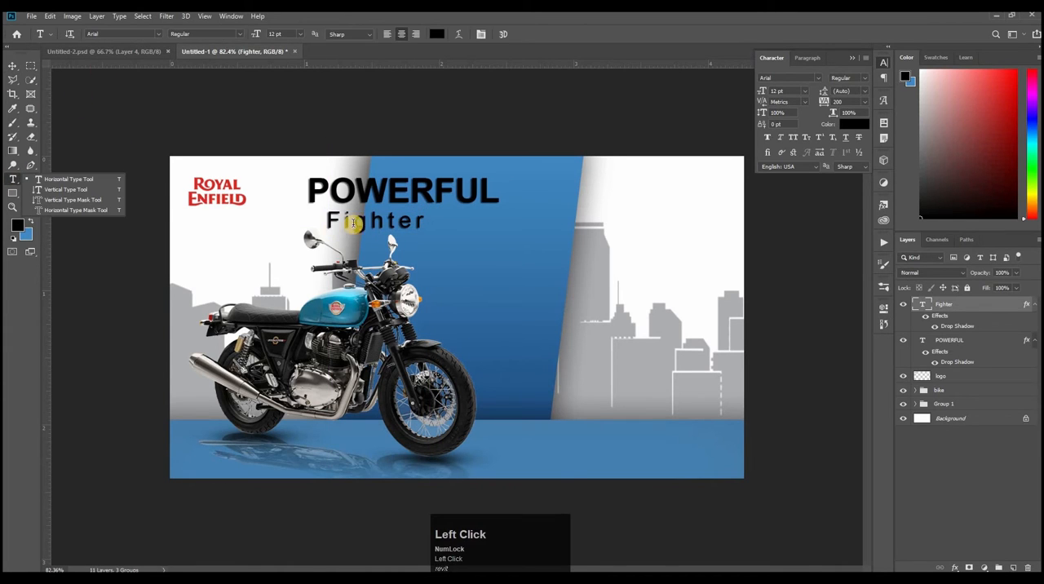
left_click(826, 105)
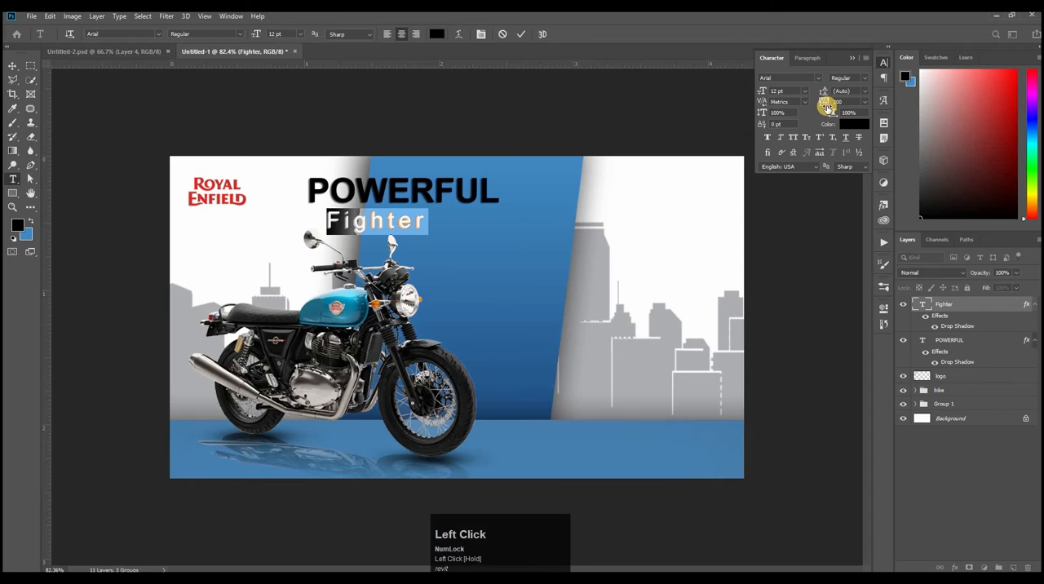
left_click_drag(829, 107, 522, 37)
left_click(588, 86)
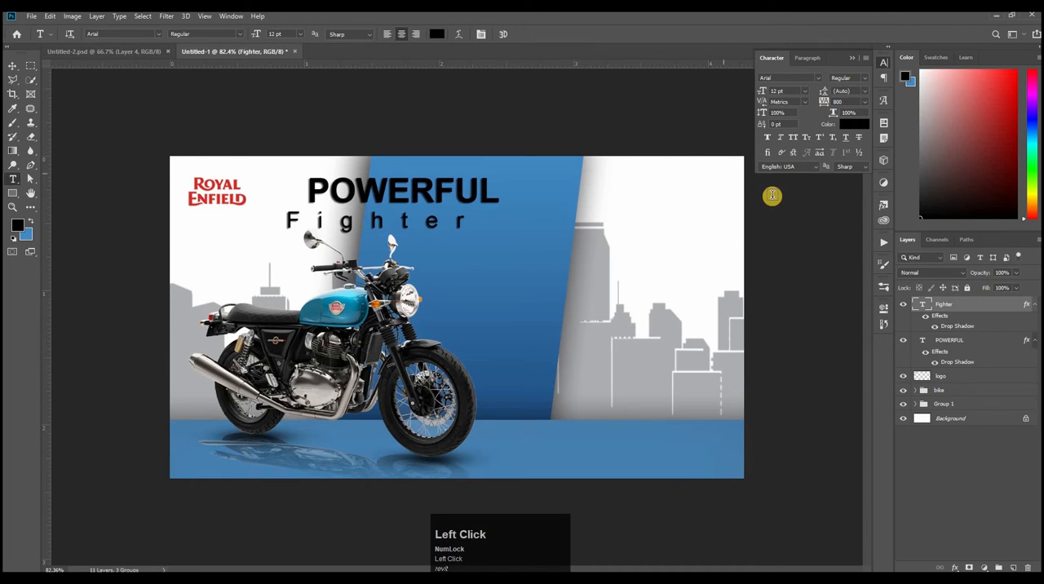
Step: Align the horizontal centres of the Fighter and POWERFUL text layers with each other
key("v")
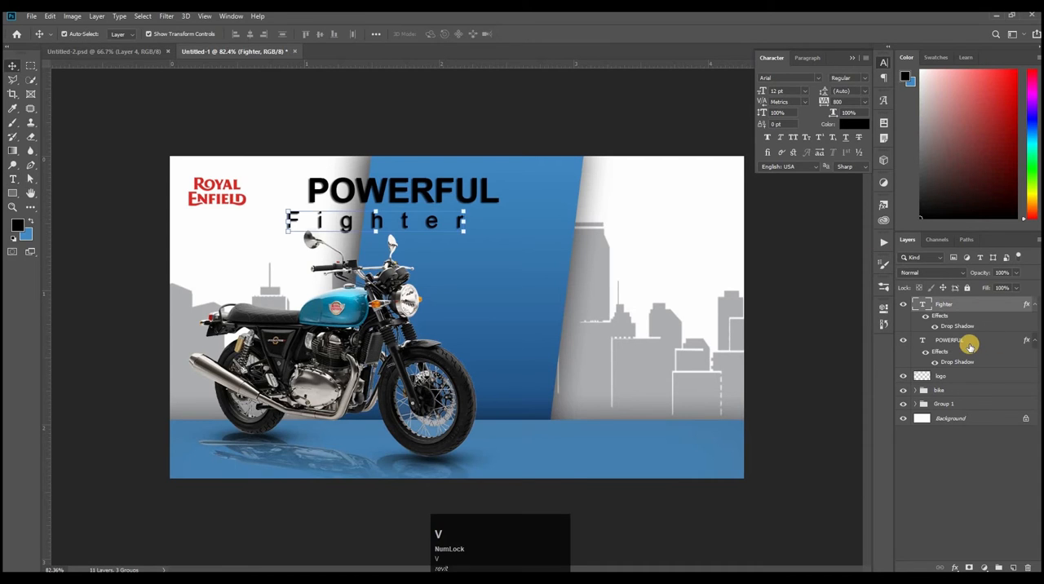
left_click(969, 345, "shift")
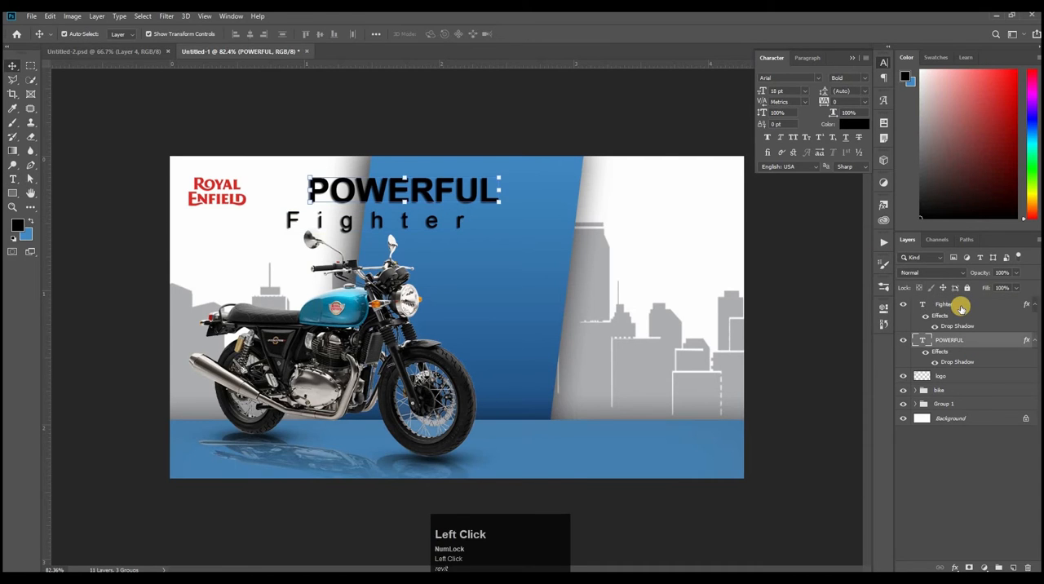
left_click(248, 34)
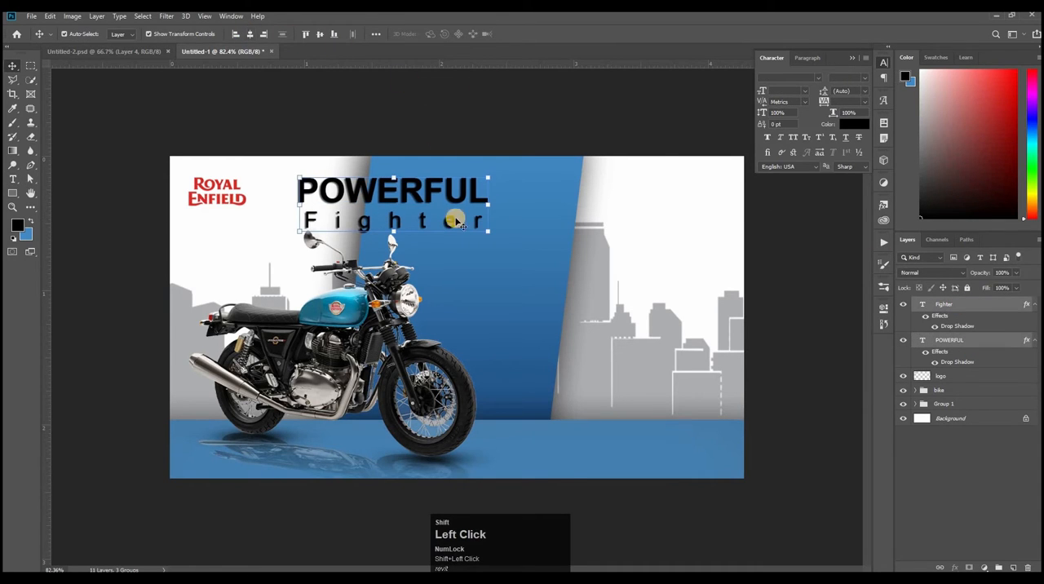
left_click_drag(556, 249, 593, 238)
left_click_drag(353, 241, 660, 284)
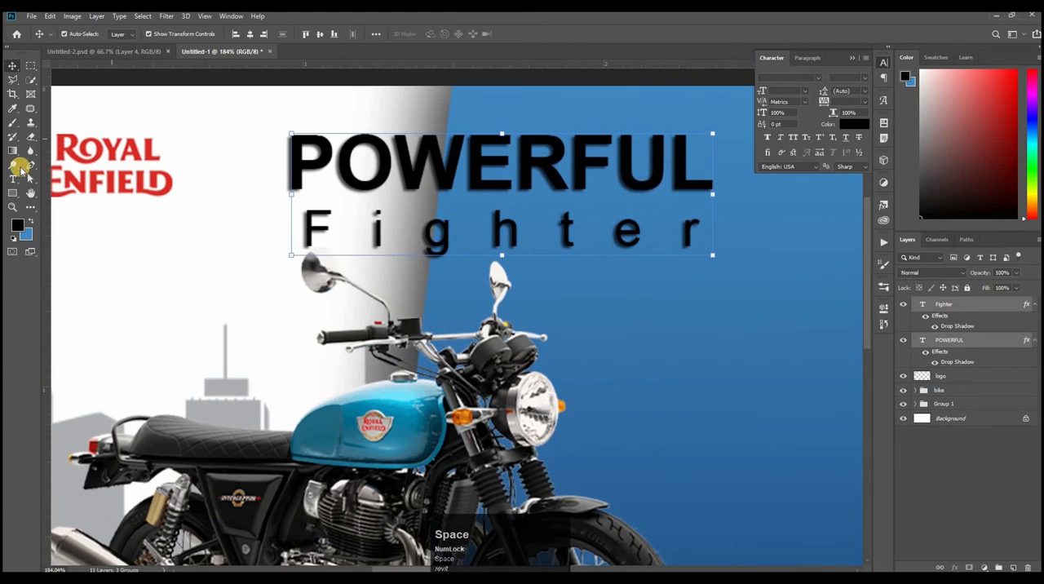
Step: Set the Fighter text's tracking to 900 and align its horizontal centre with the POWERFUL text layer
left_click(10, 180)
double_click(634, 226)
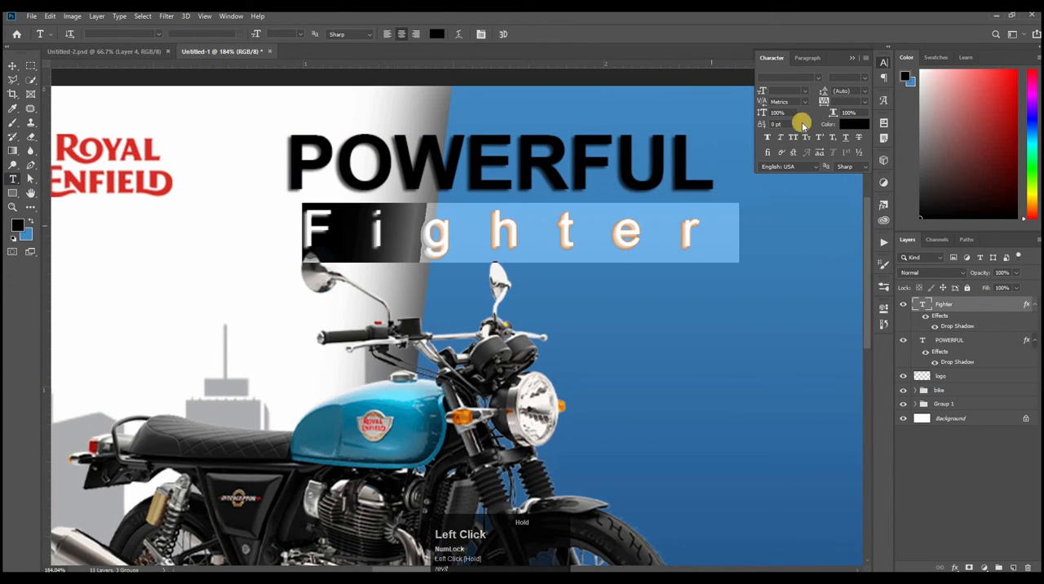
left_click_drag(828, 102, 771, 108)
left_click(520, 34)
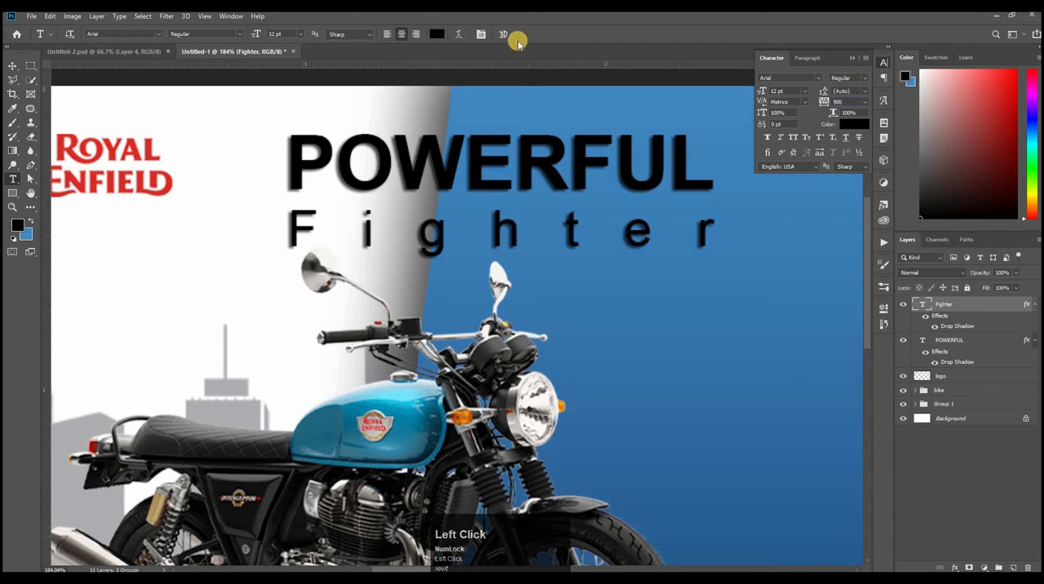
key("v")
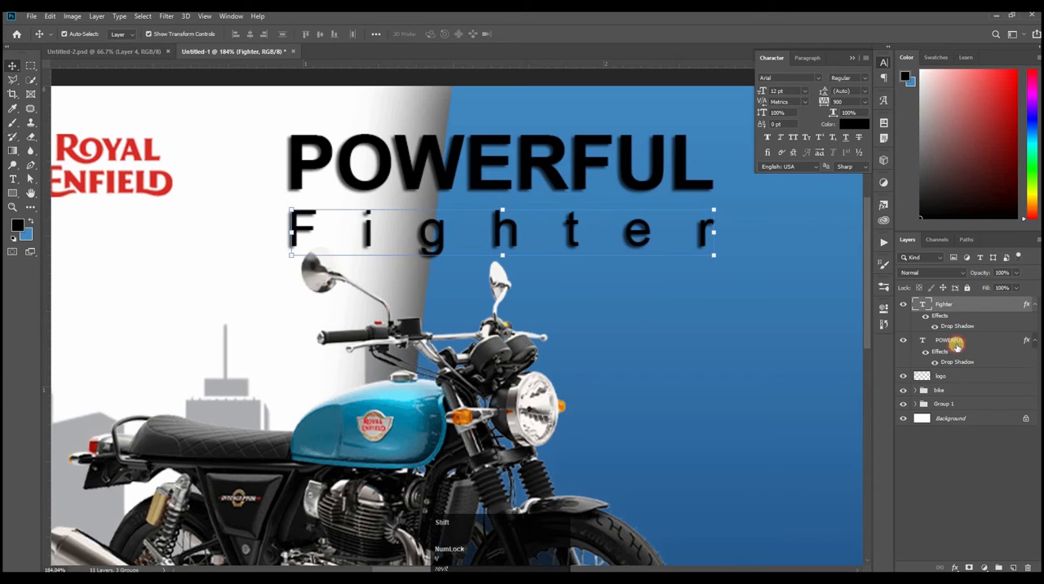
left_click(956, 343, "shift")
left_click(257, 35)
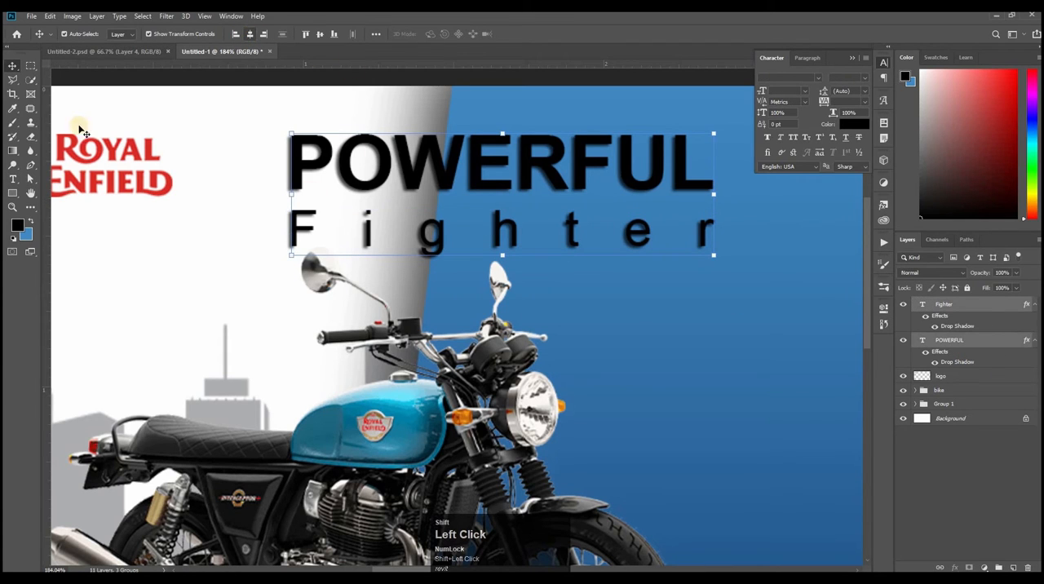
Step: Nudge the Fighter text upward to tighten the gap beneath POWERFUL
left_click(477, 259)
left_click(431, 237)
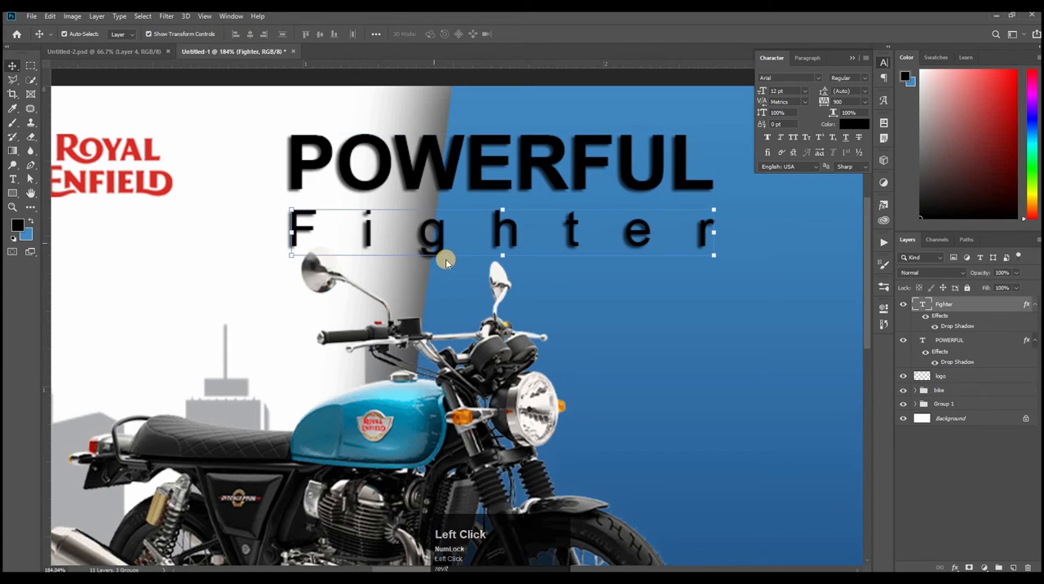
key("Up")
key("Up")
key("Up")
key("Up")
key("Up")
key("Up")
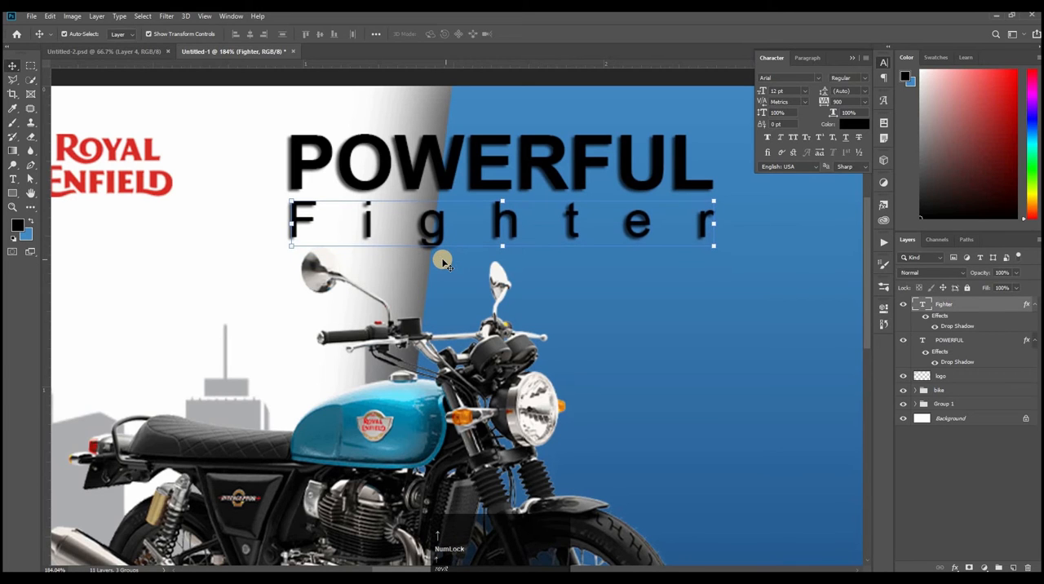
Step: Move the POWERFUL and Fighter texts together slightly to the right, further over the slanted blue panel
left_click(725, 235)
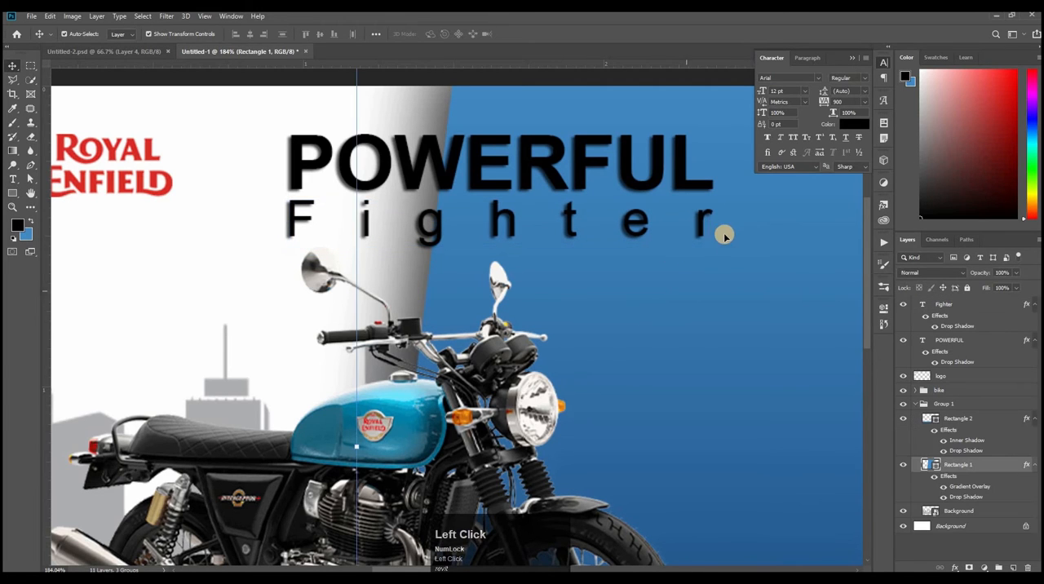
left_click_drag(701, 241, 525, 214)
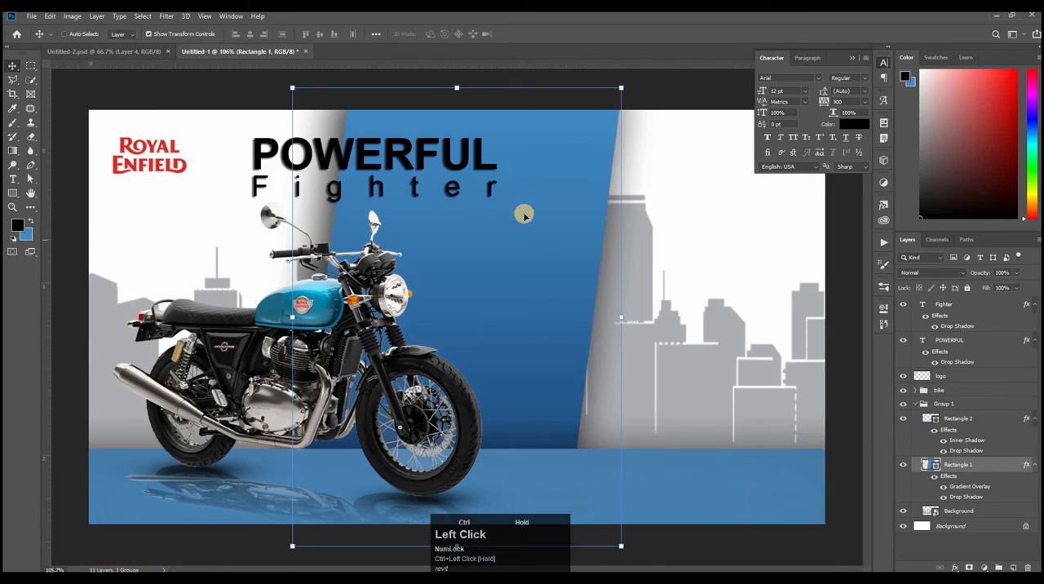
left_click(448, 180)
left_click(465, 192, "shift")
left_click_drag(467, 192, 503, 163)
left_click(392, 93)
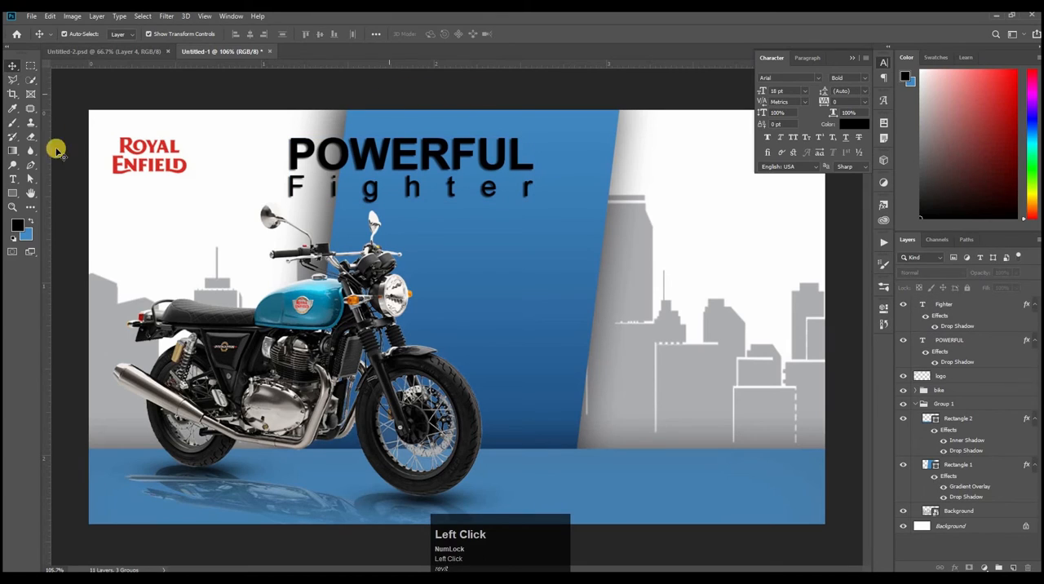
Step: Set the Fighter text's tracking to 860 and fine-tune its horizontal position beneath POWERFUL
left_click(13, 179)
left_click_drag(293, 182, 594, 182)
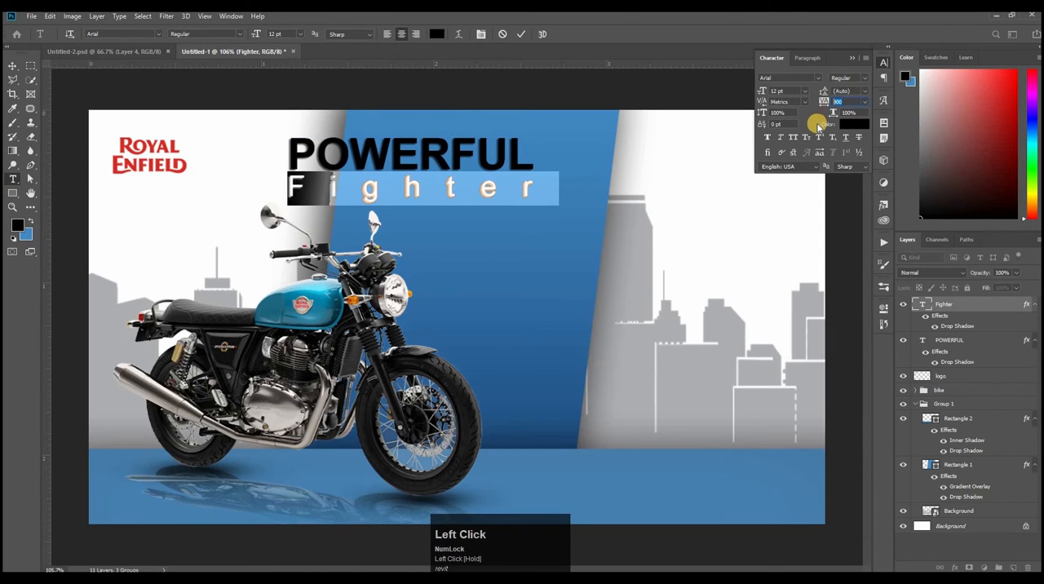
left_click_drag(819, 128, 815, 123)
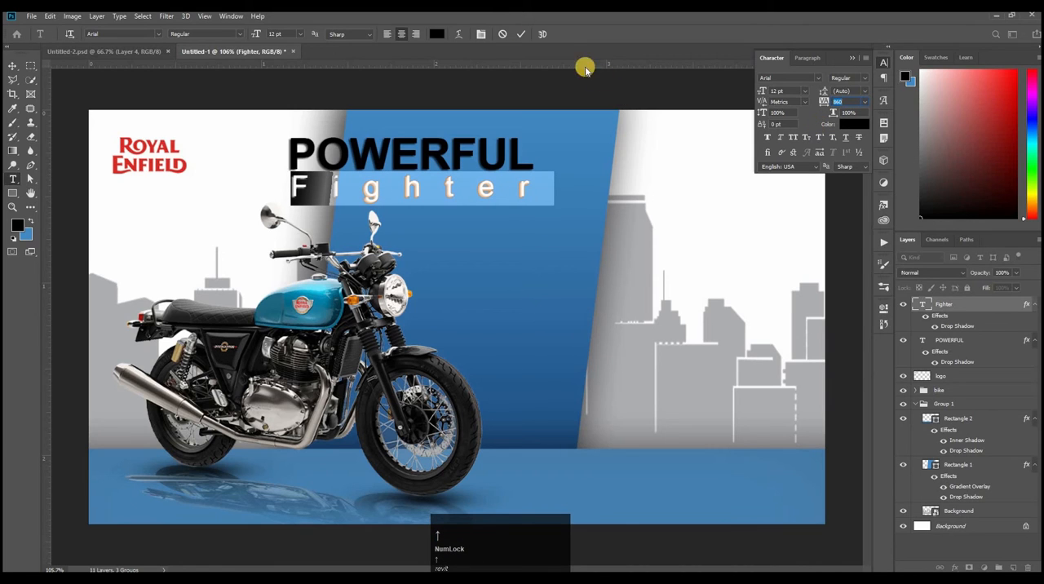
left_click(521, 34)
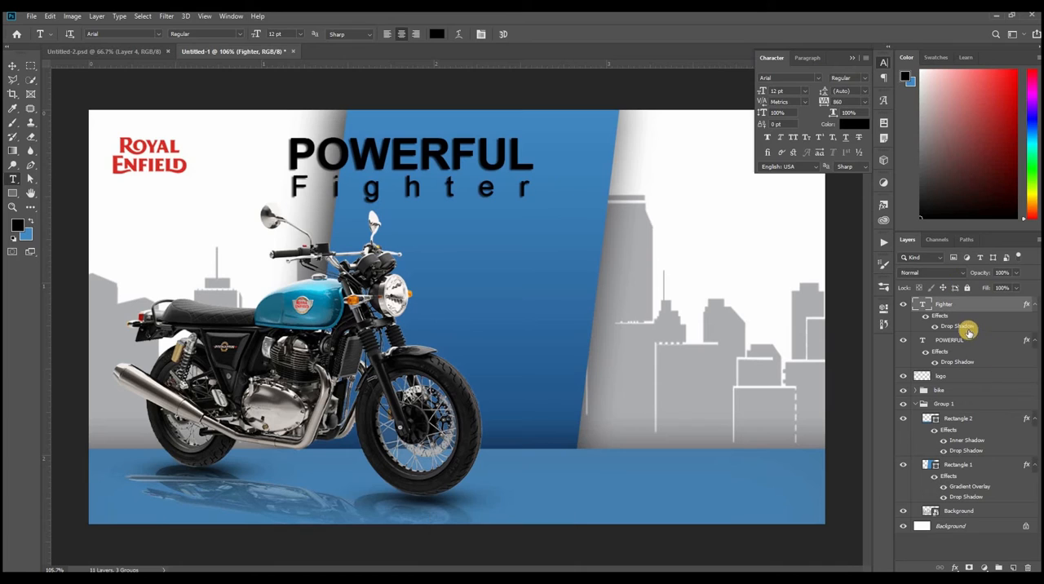
left_click(960, 356, "shift")
left_click(13, 65)
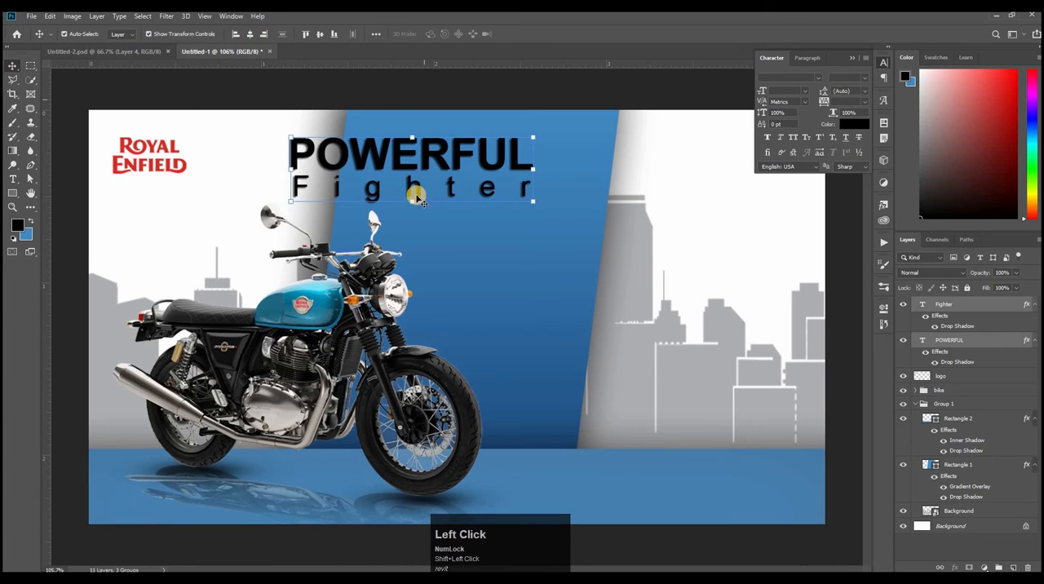
left_click(375, 199)
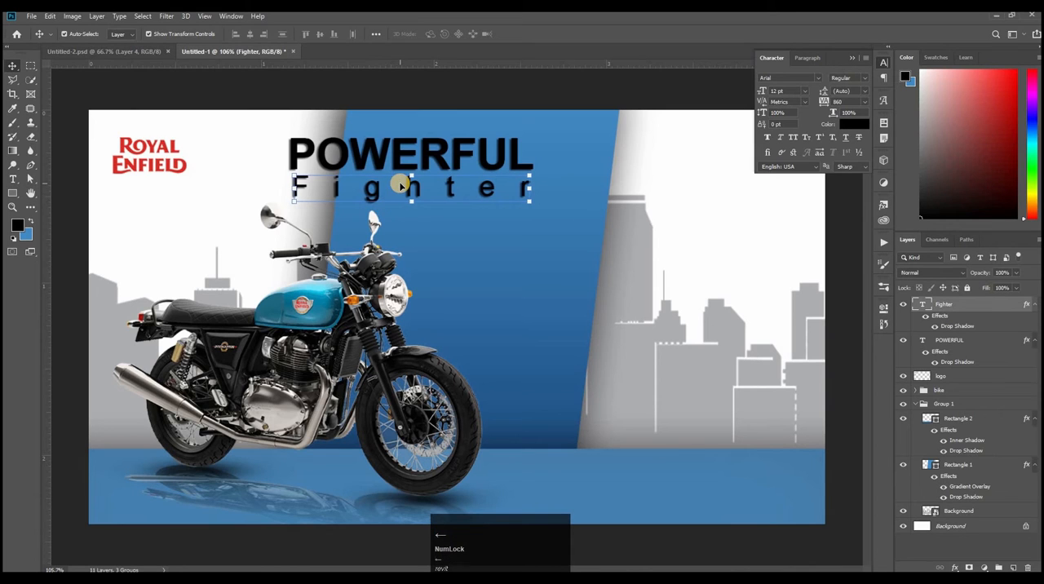
left_click(168, 93)
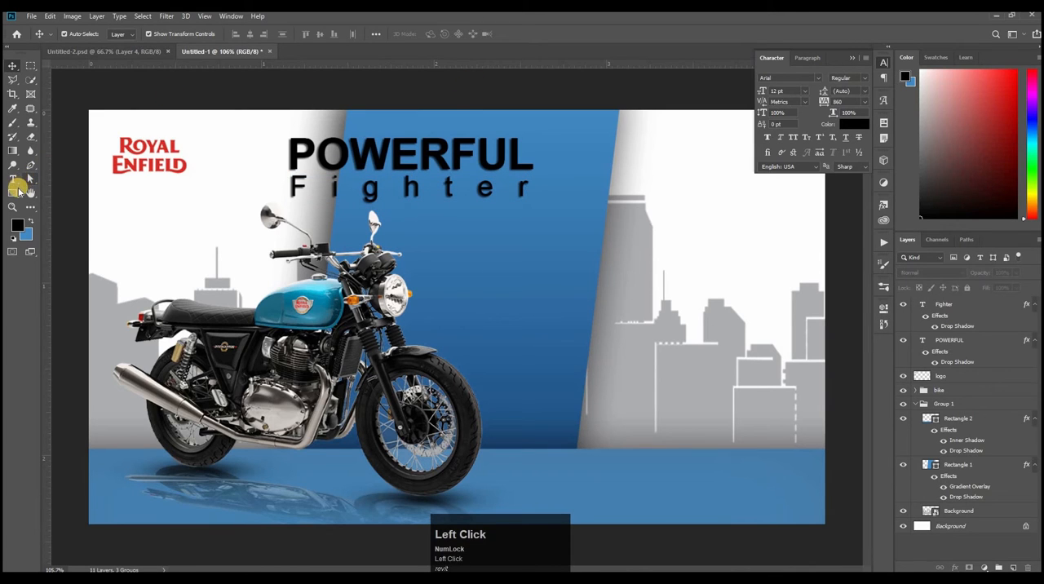
Step: Draw a horizontal line about 118 px long with the Line tool, extending from the end of POWERFUL across the blue panel
right_click(21, 192)
left_click(60, 234)
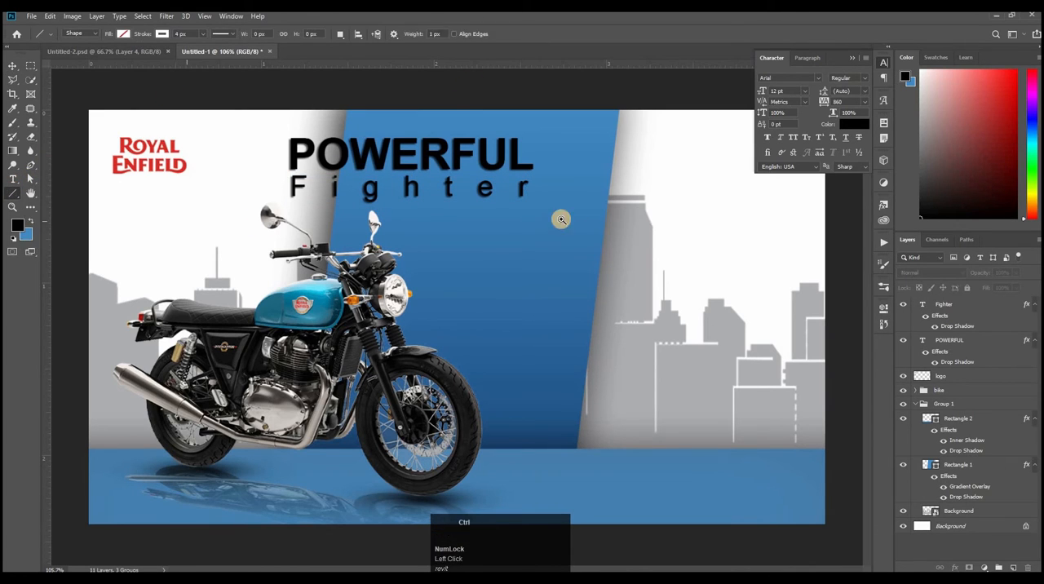
left_click(560, 217, "ctrl")
left_click_drag(385, 201, 489, 204)
key("space")
Step: Give the line a black stroke and black fill, with a stroke width of 3 px
left_click(160, 34)
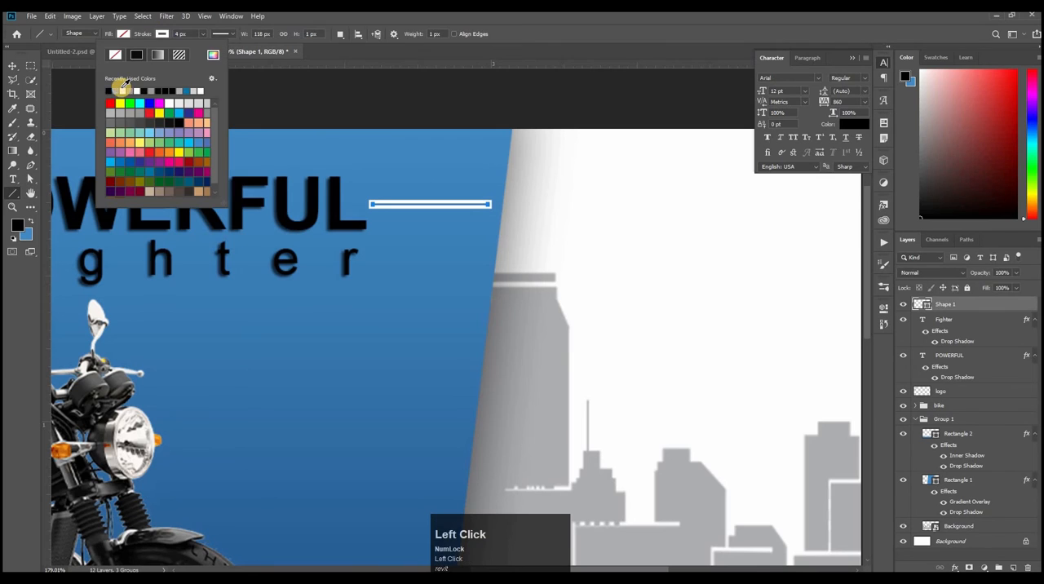
left_click(112, 90)
left_click(123, 34)
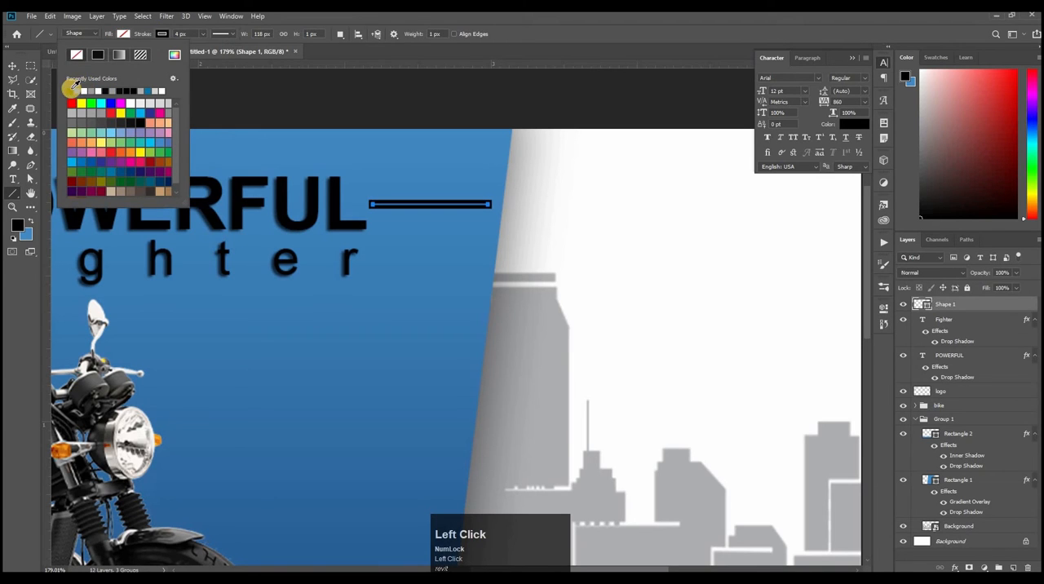
key("Return")
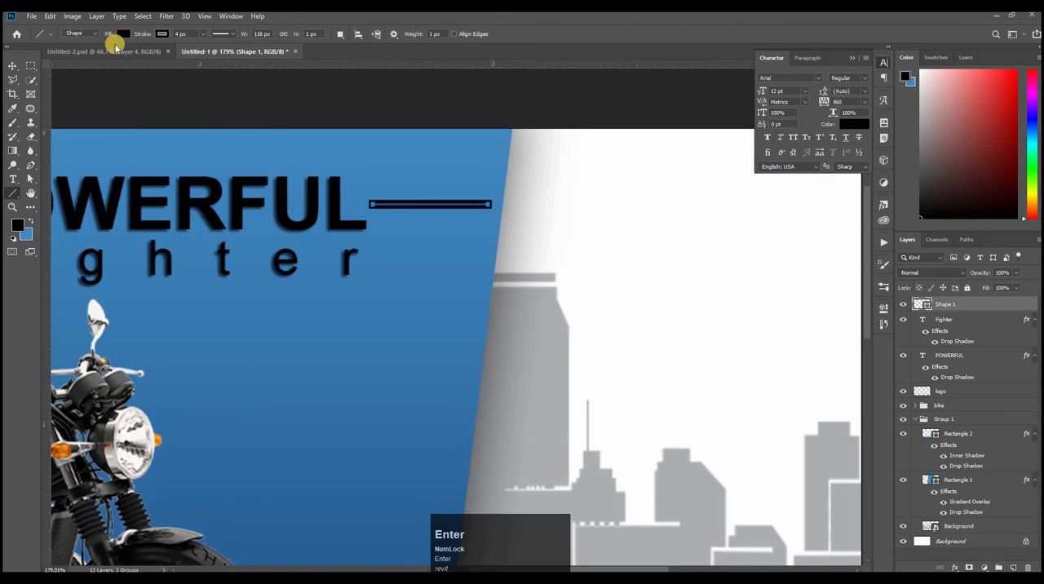
left_click(183, 34)
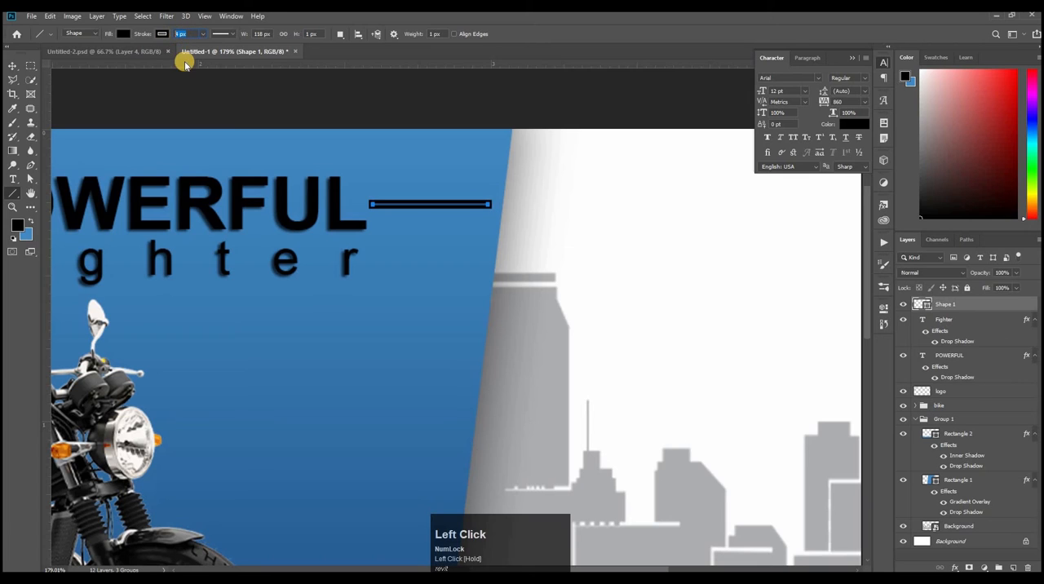
type("3")
key("Return")
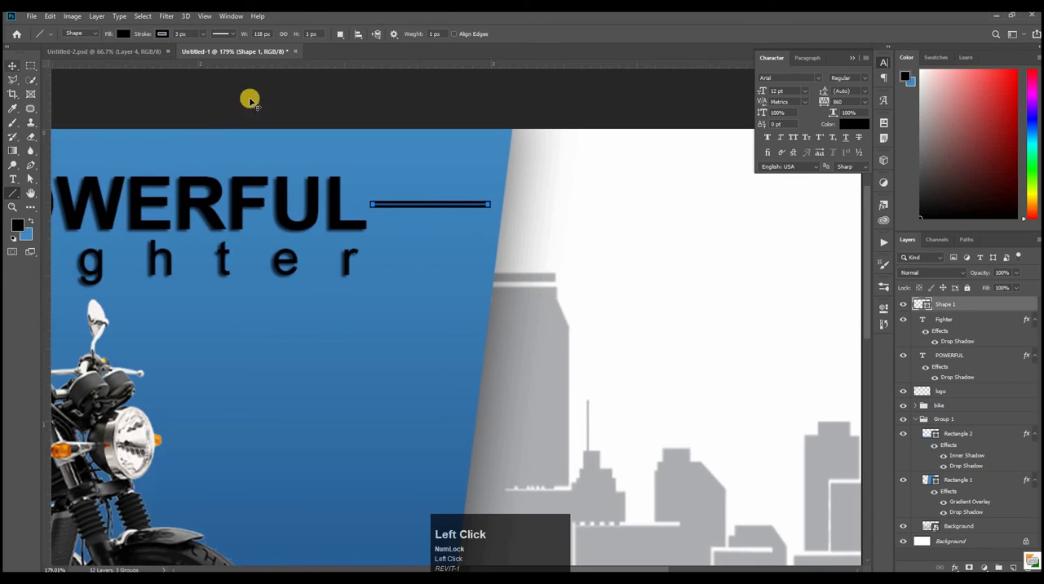
Step: Align the vertical centres of the line and the POWERFUL text
key("v")
left_click(367, 210)
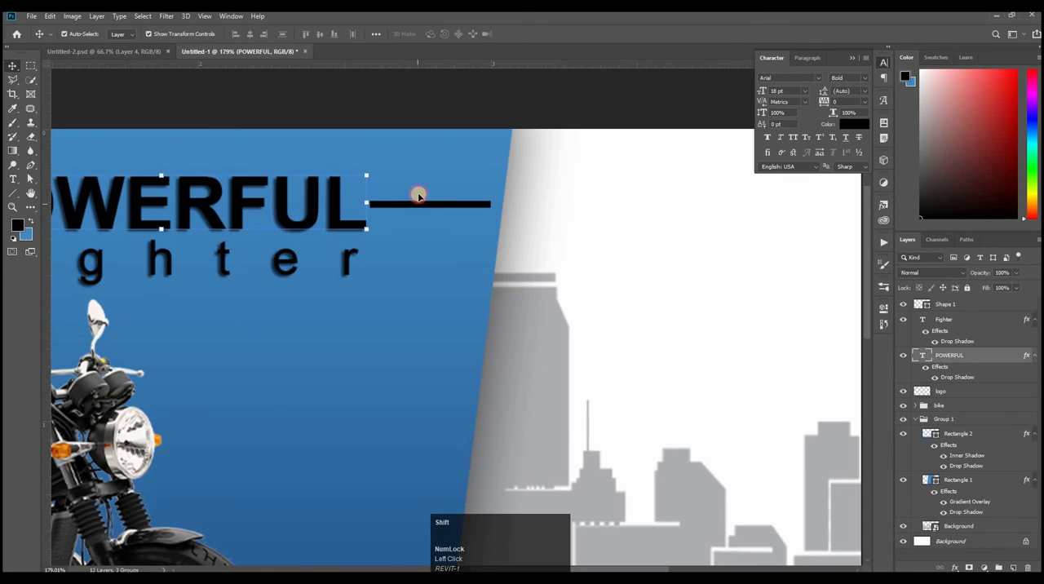
left_click(418, 197, "shift")
left_click(320, 34)
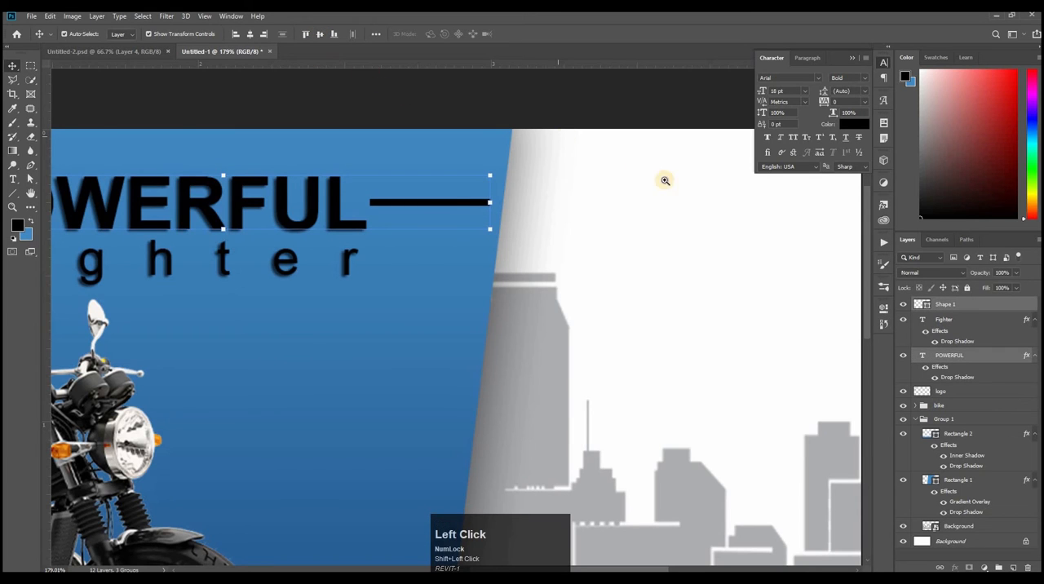
left_click_drag(641, 199, 588, 194)
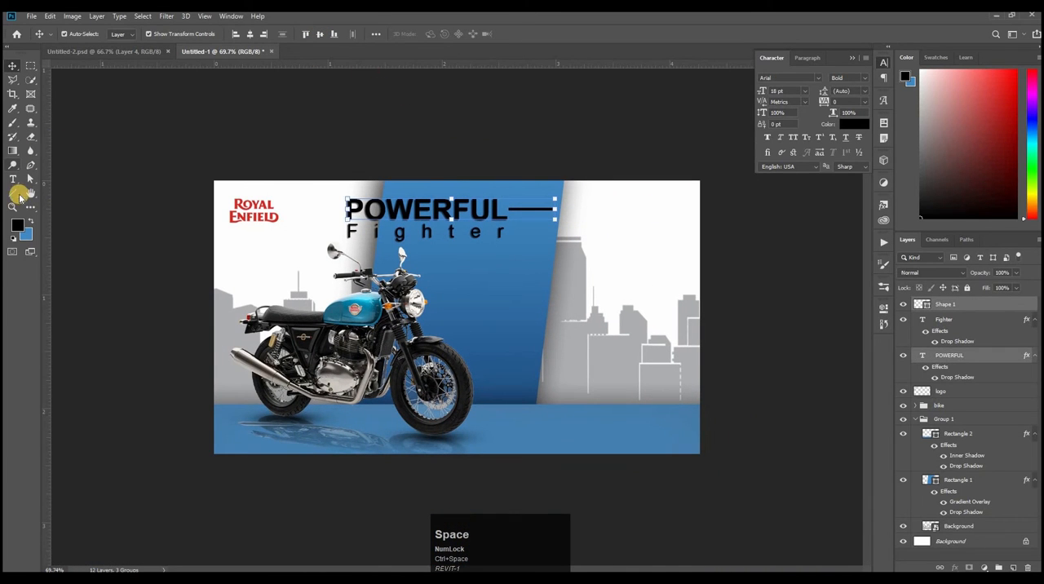
Step: Reduce the stroke width of the line beside POWERFUL to 2 px
left_click(18, 195)
left_click(190, 34)
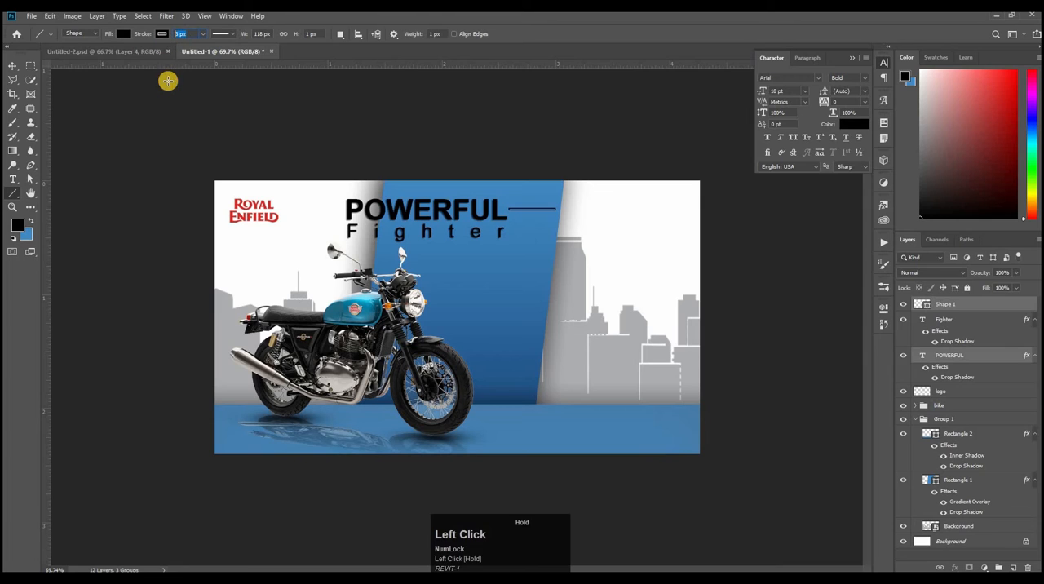
key("Down")
key("Return")
Step: Group the line, Fighter and POWERFUL layers together
left_click(12, 62)
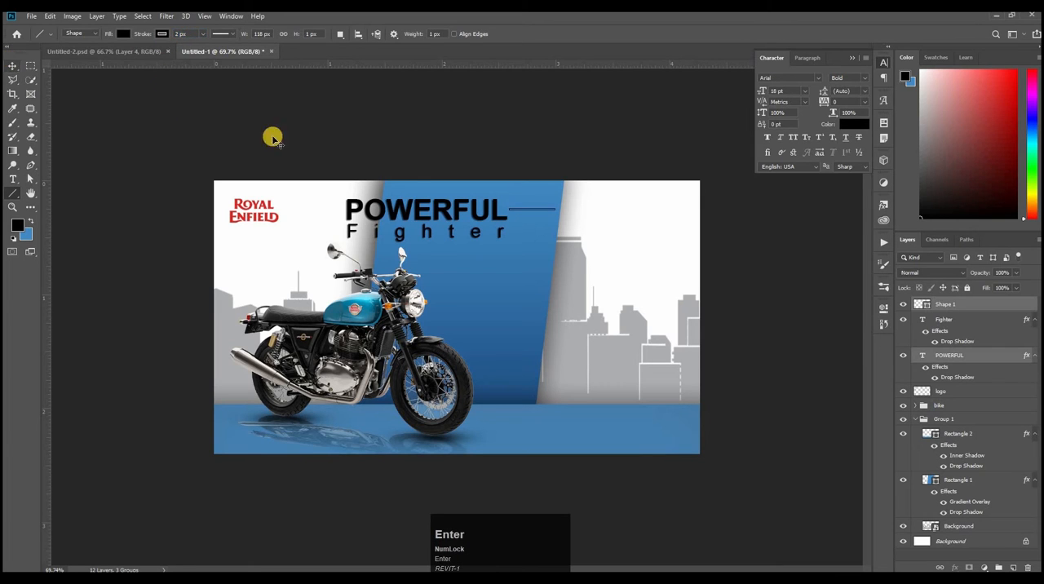
left_click(777, 271)
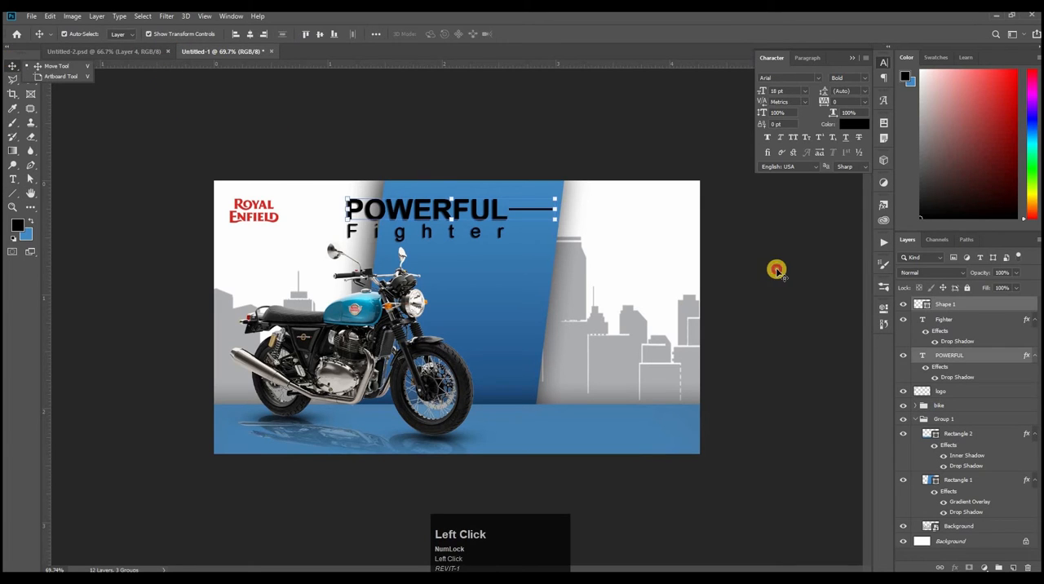
left_click(953, 365, "shift")
key("ctrl+g")
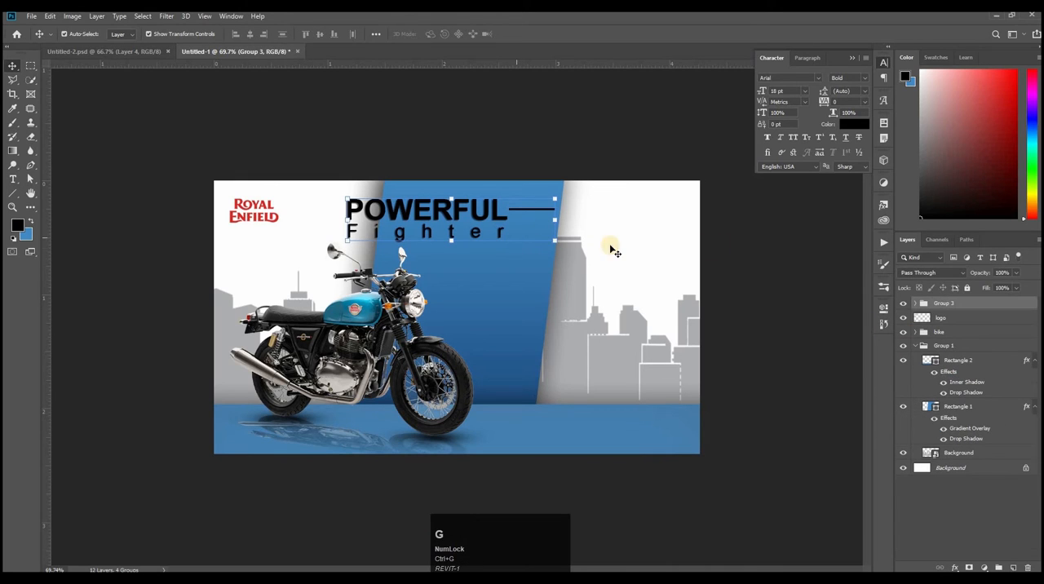
left_click(681, 241)
Step: Add the text "100% Safety" on the blue panel below the Fighter text
left_click(16, 179)
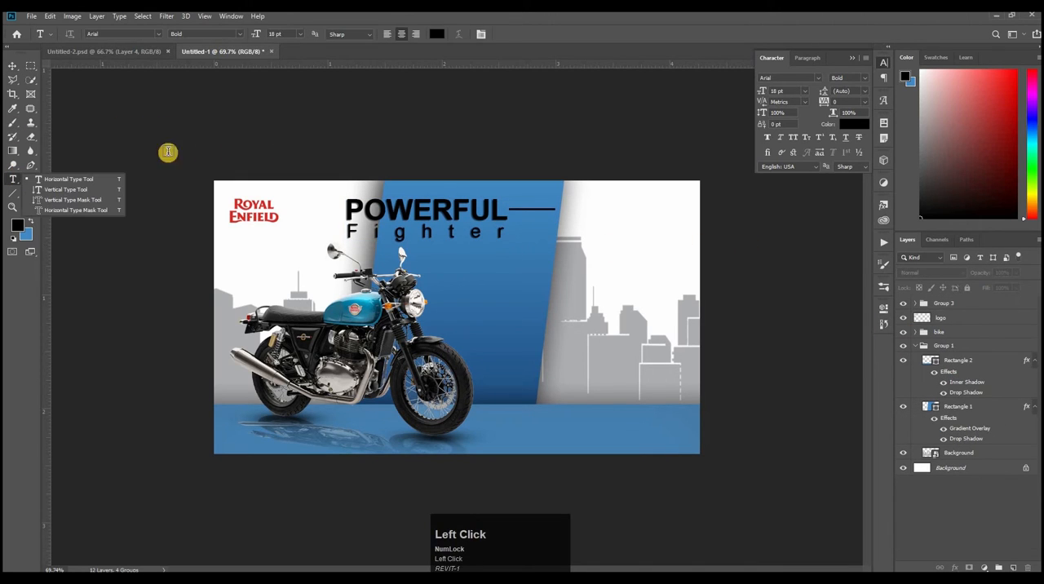
left_click(492, 280)
type("100% Saftey")
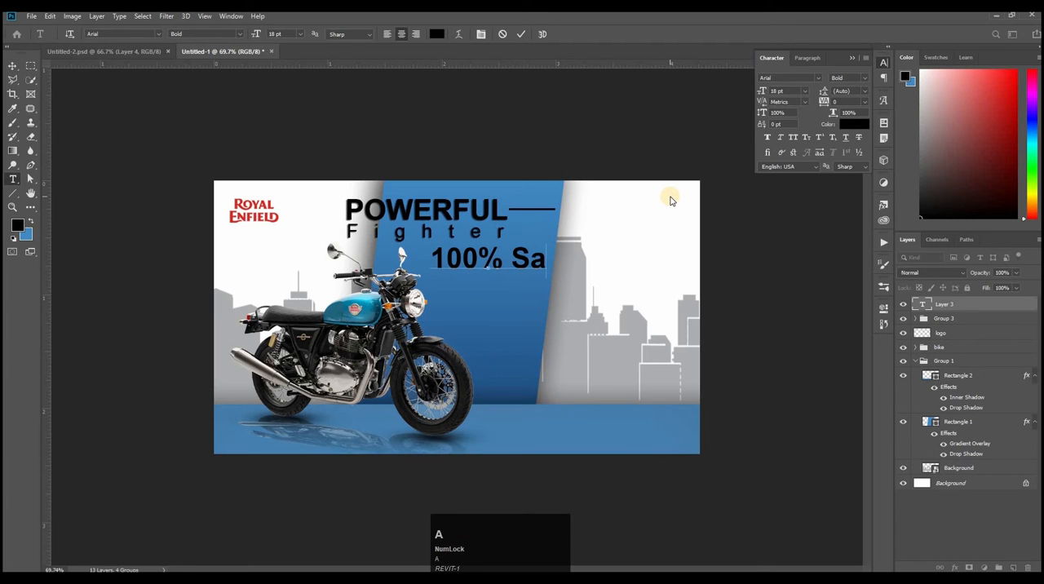
left_click(549, 248)
key("BackSpace")
key("BackSpace")
type("ft")
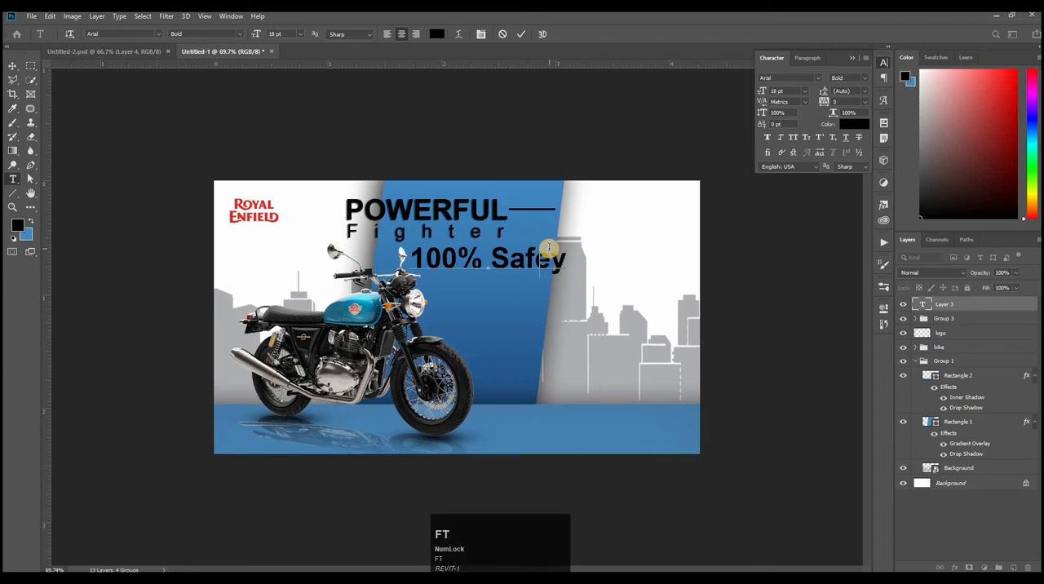
key("Right")
key("BackSpace")
left_click(539, 266)
type("e")
Step: Format the 100% Safety text as Arial Regular at 9 pt with a tracking of -10
left_click_drag(576, 263, 471, 231)
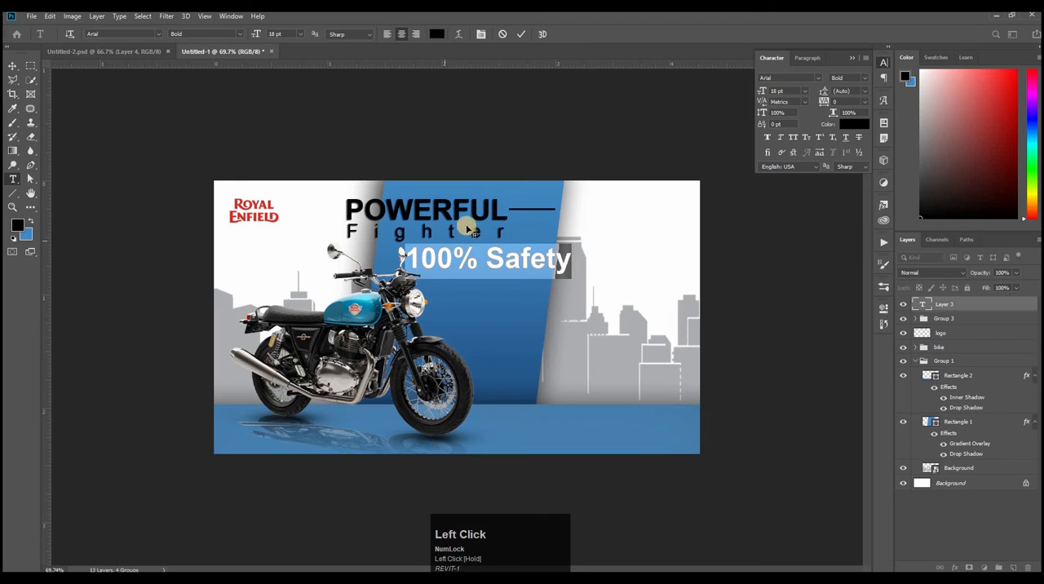
left_click(805, 92)
left_click(796, 130)
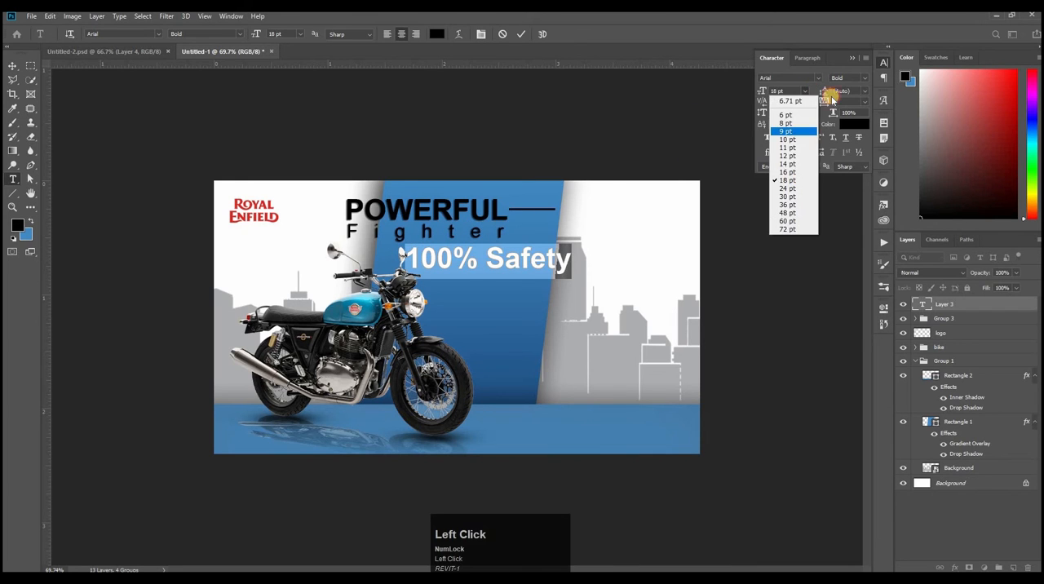
left_click(865, 79)
left_click(869, 112)
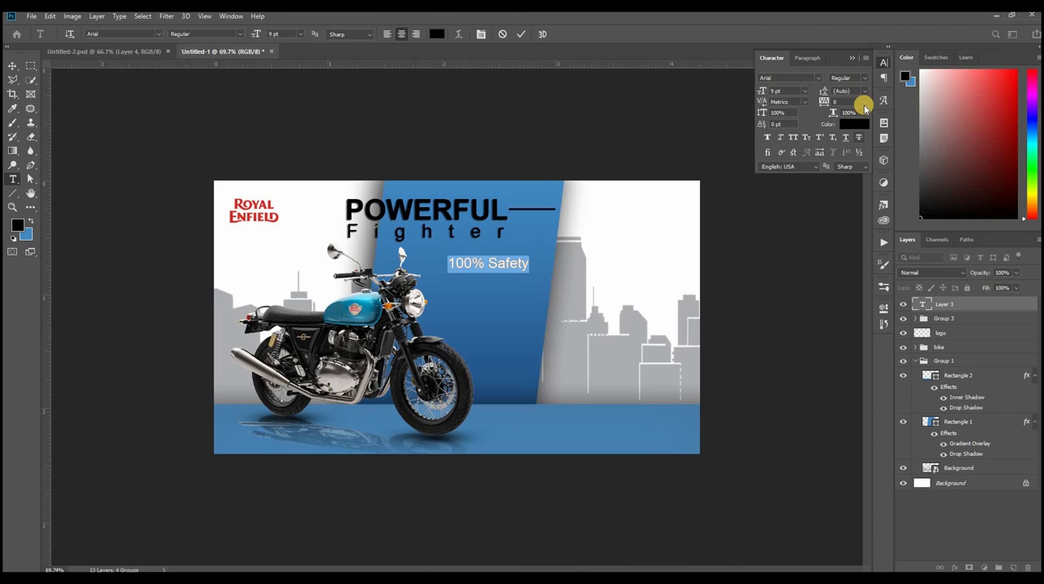
left_click(865, 102)
left_click(848, 145)
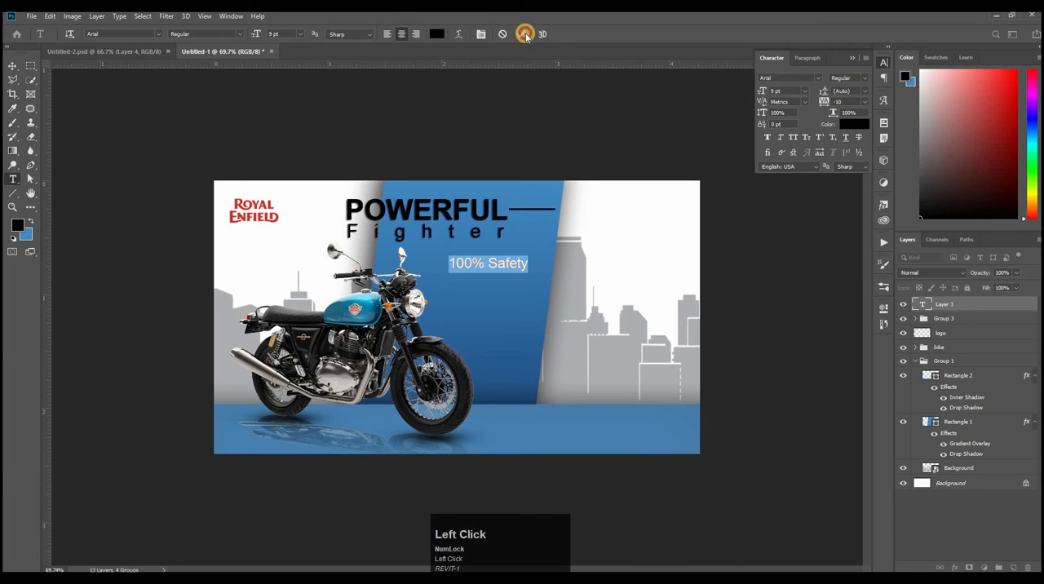
Step: Recolour the 100% Safety text white
left_click(521, 34)
left_click_drag(450, 263, 528, 266)
left_click(853, 124)
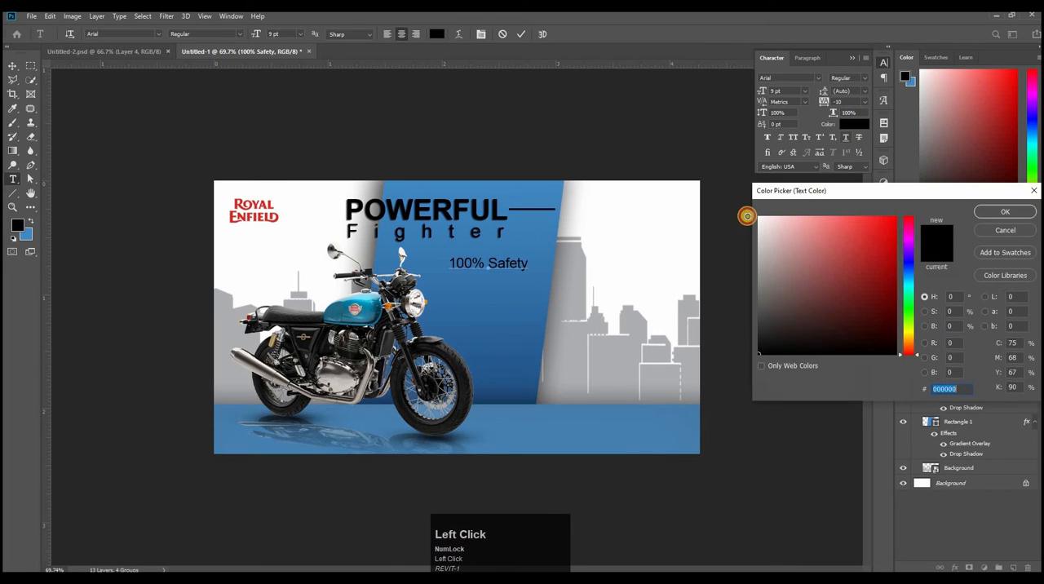
left_click(758, 217)
left_click(1014, 210)
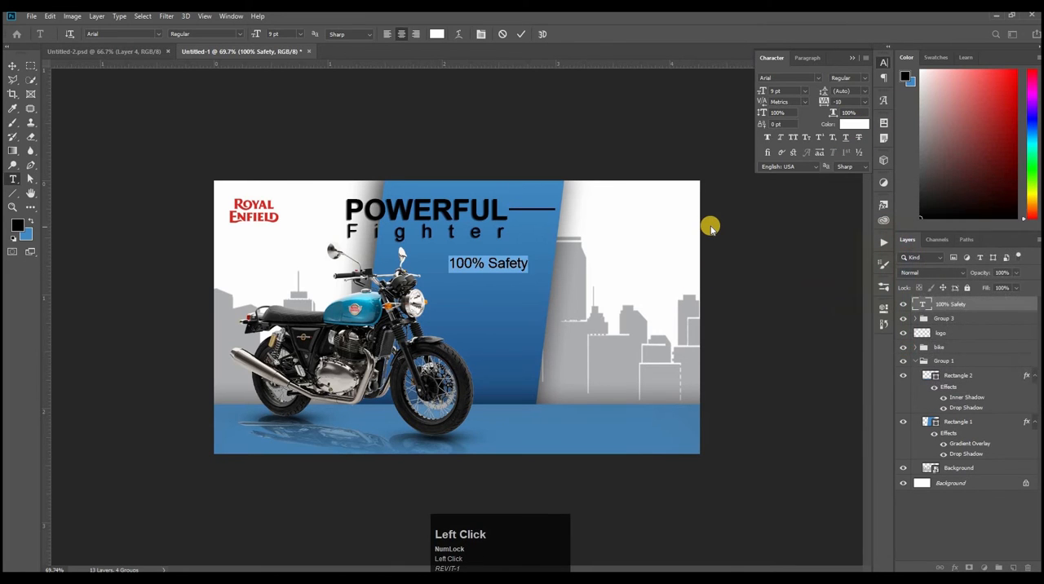
type("v")
key("ctrl+z")
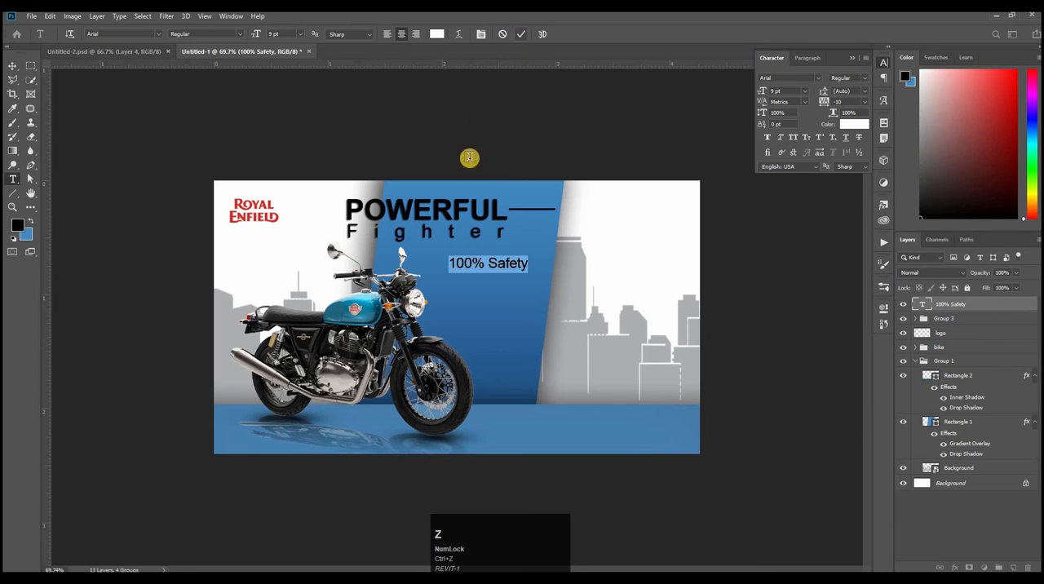
left_click(472, 192)
key("v")
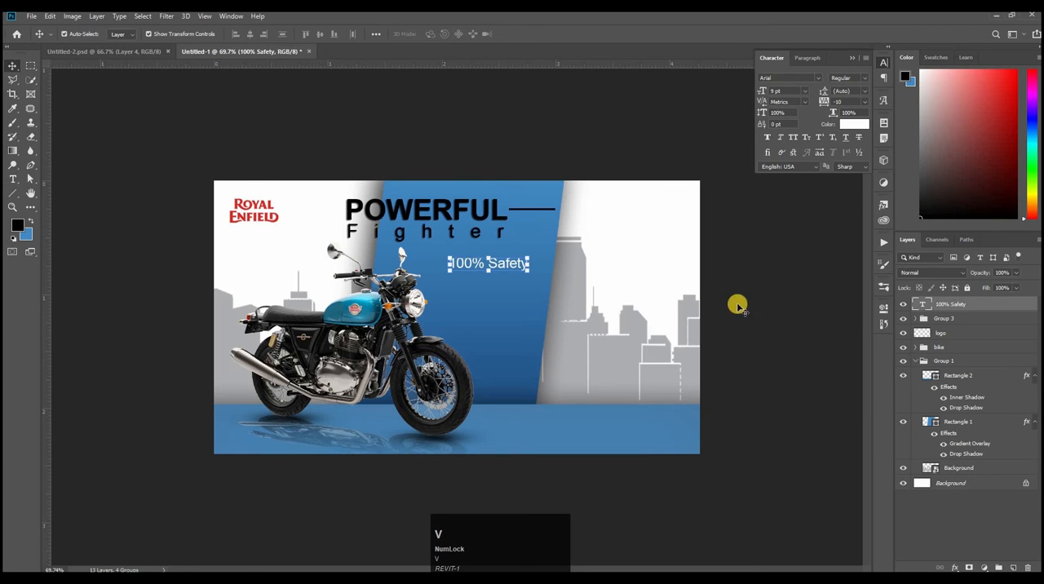
Step: Copy the drop shadow effect from the POWERFUL layer to the 100% Safety layer
left_click(431, 210)
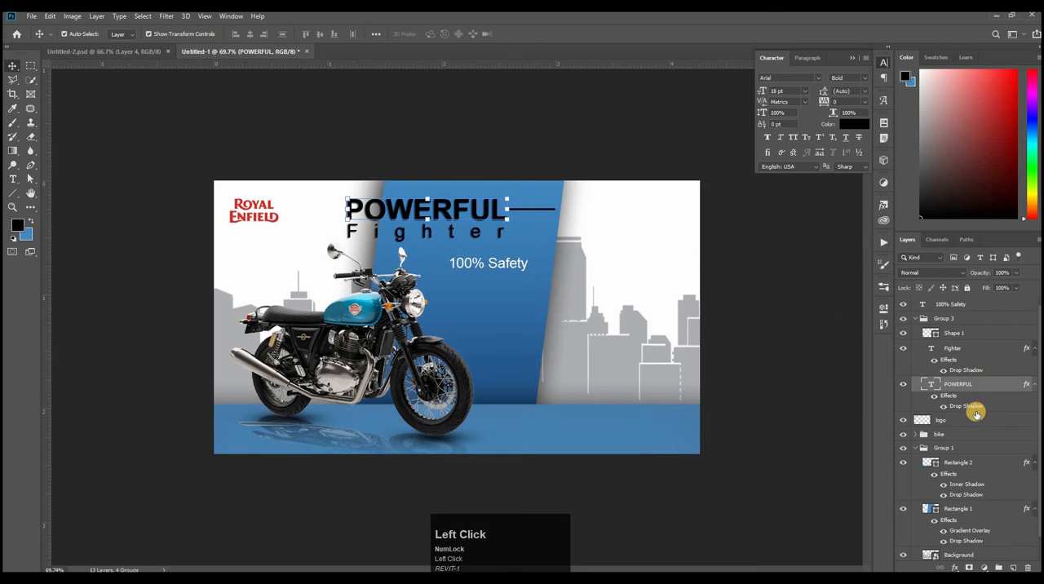
left_click_drag(984, 374, 987, 305)
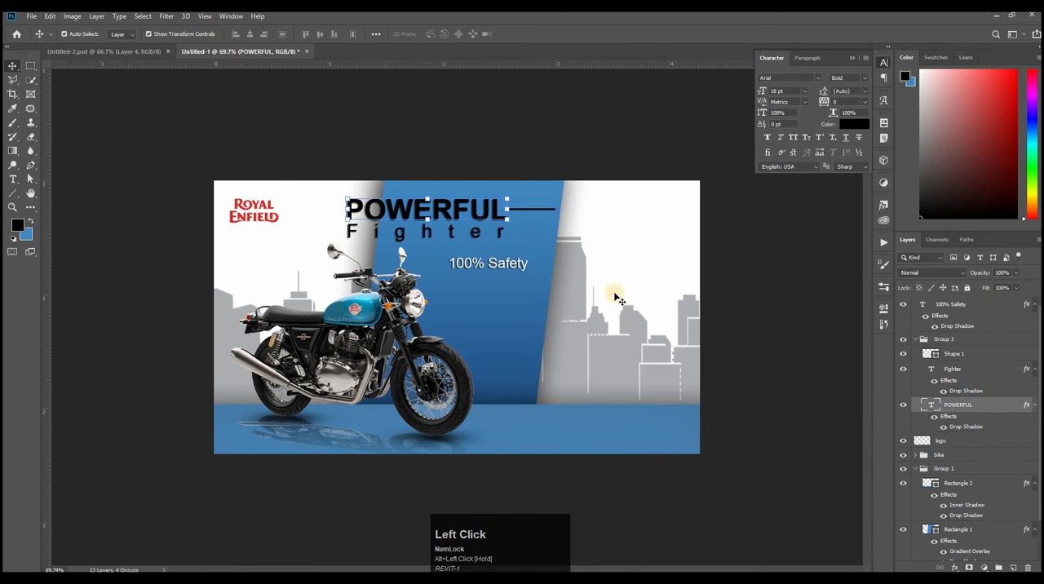
left_click(619, 264, "ctrl")
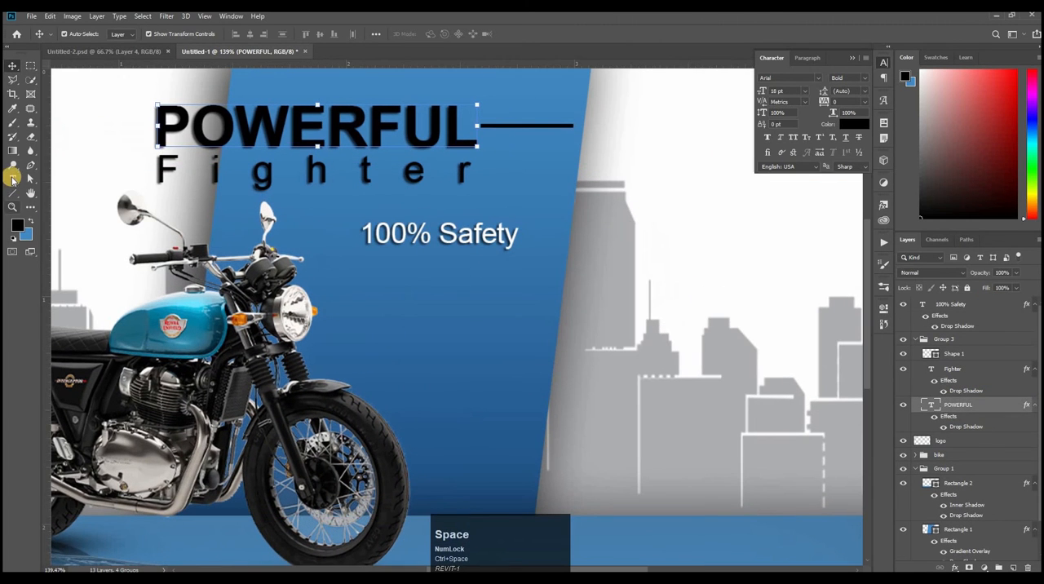
Step: Draw a white three-sided frame around 100% Safety with the Pen tool, about 198 by 53 px, open at its left end
left_click(15, 191)
left_click(29, 166)
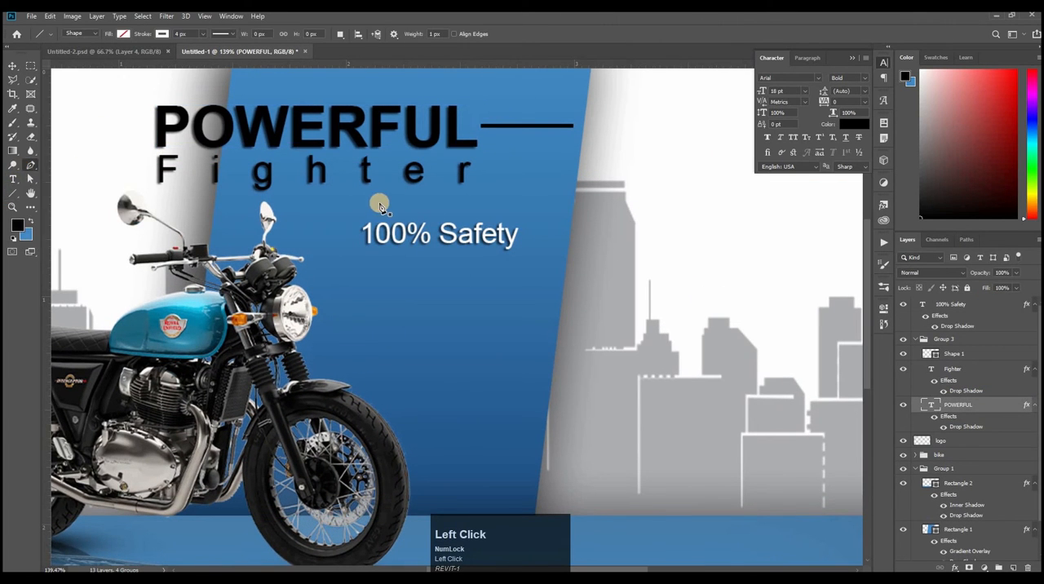
left_click(522, 218, "shift")
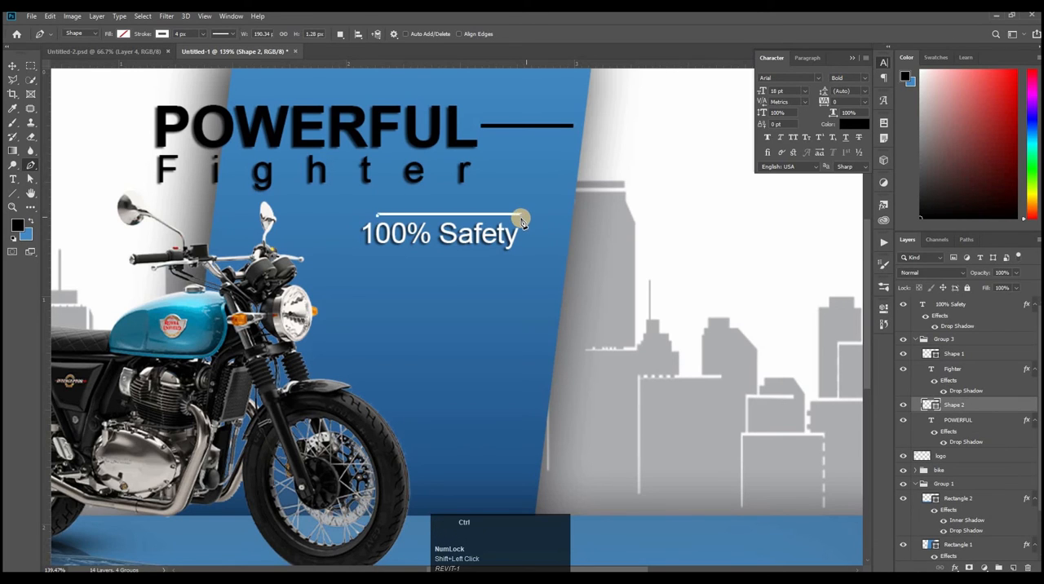
key("ctrl+z")
left_click(528, 255, "shift")
left_click(377, 256)
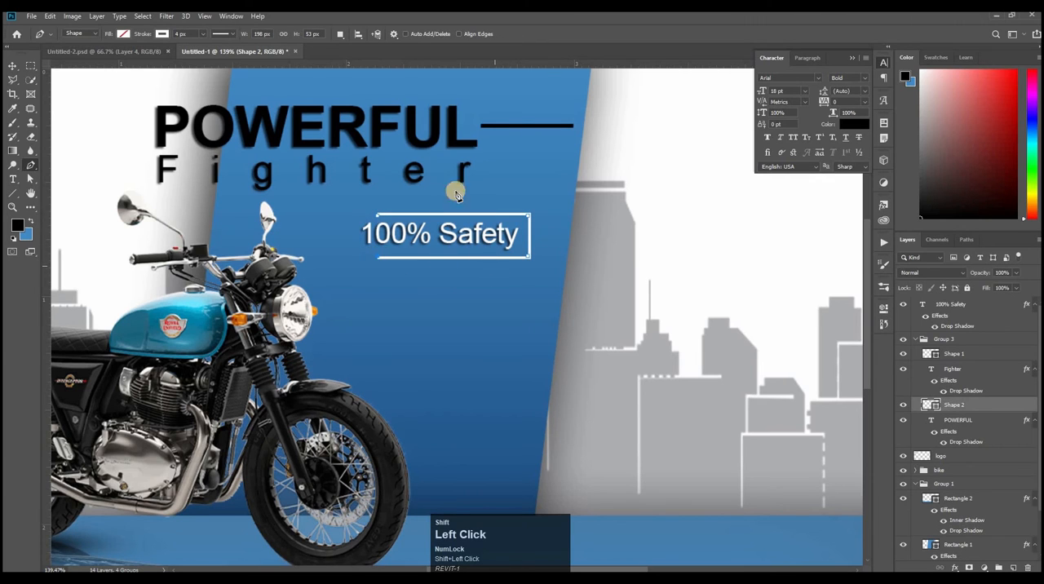
Step: Scale the frame around 100% Safety to about 97.52% width and 90.16% height
left_click(11, 65)
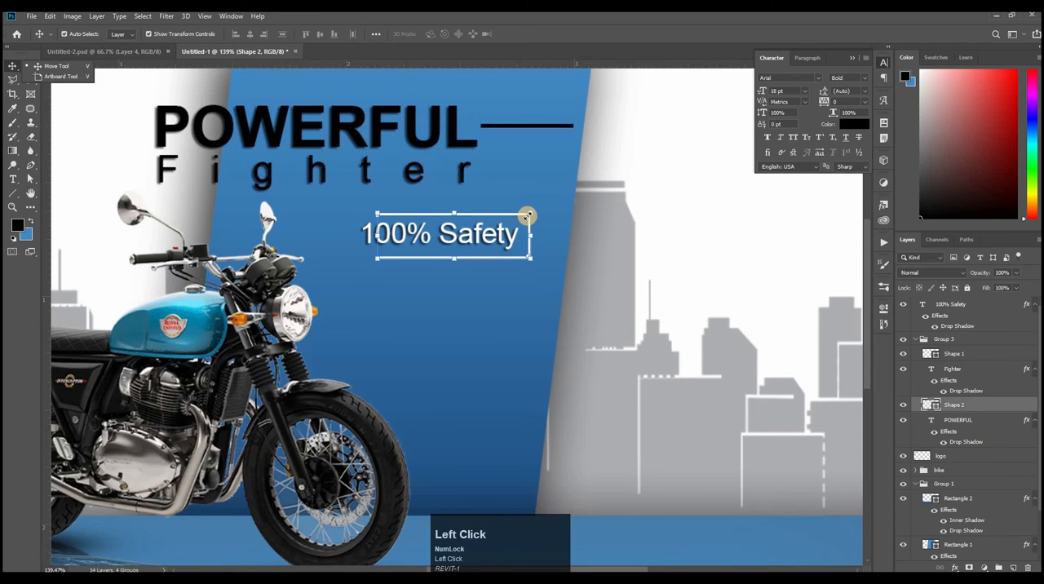
left_click_drag(526, 219, 523, 221)
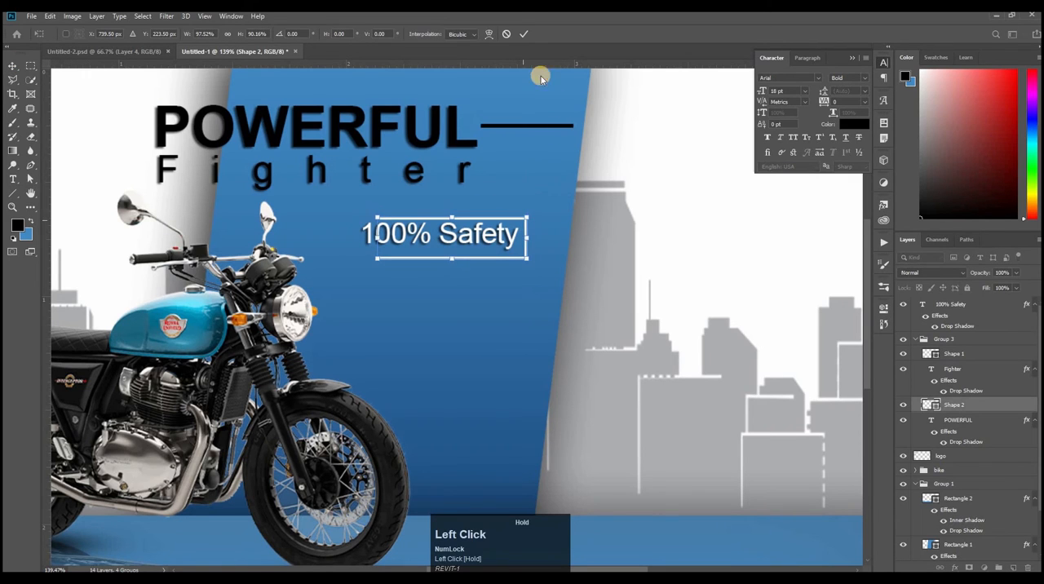
left_click(524, 33)
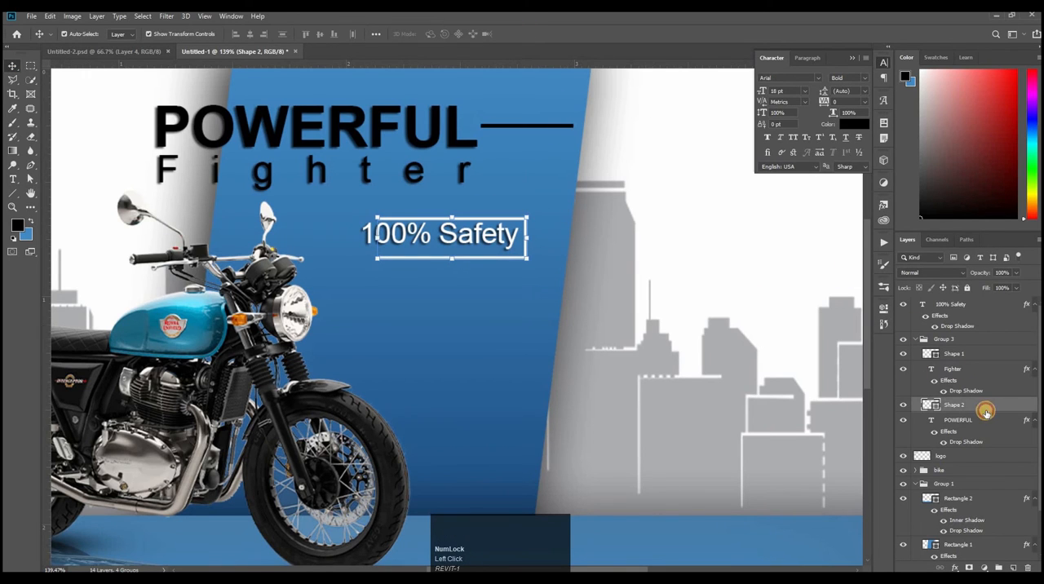
Step: Move the frame's layer above the 100% Safety layer and align the two on their vertical centres
left_click(957, 404)
left_click_drag(978, 340, 979, 298)
left_click(971, 325, "shift")
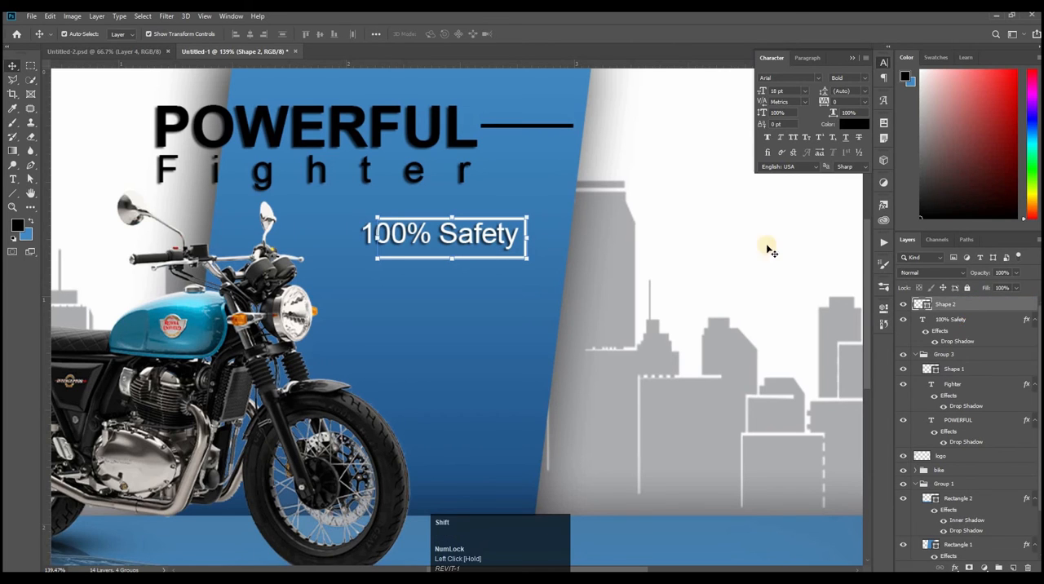
left_click(314, 35)
left_click(319, 36)
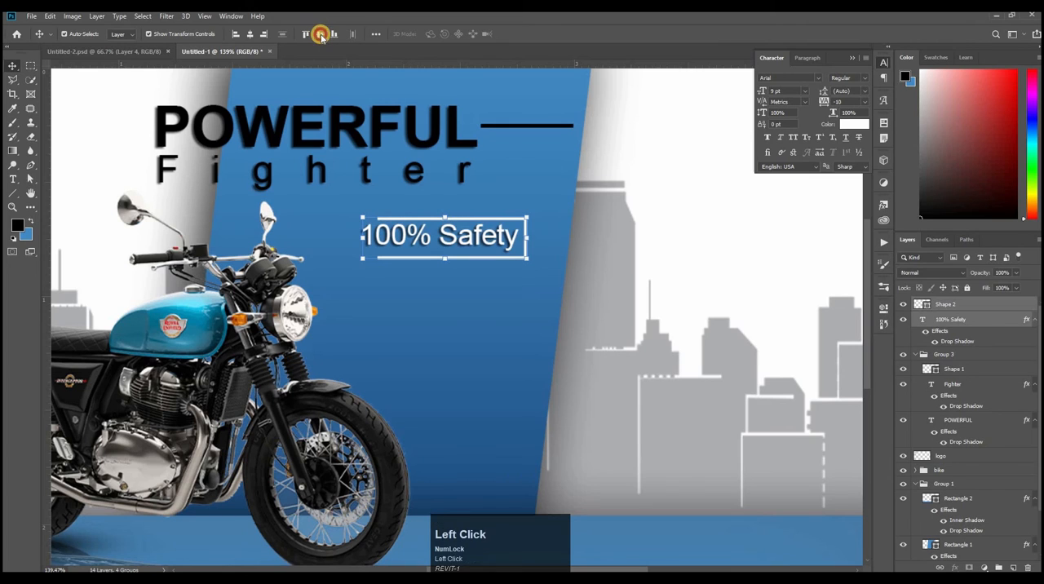
Step: Duplicate the 100% Safety text and place the copy below the frame on the blue panel
key("ctrl")
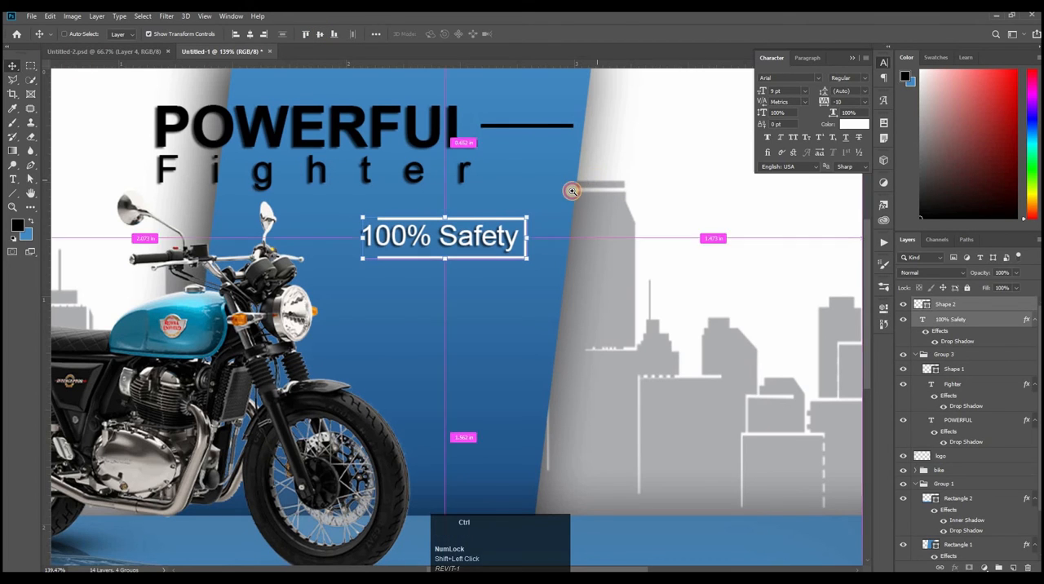
left_click_drag(572, 191, 538, 196)
left_click(800, 288)
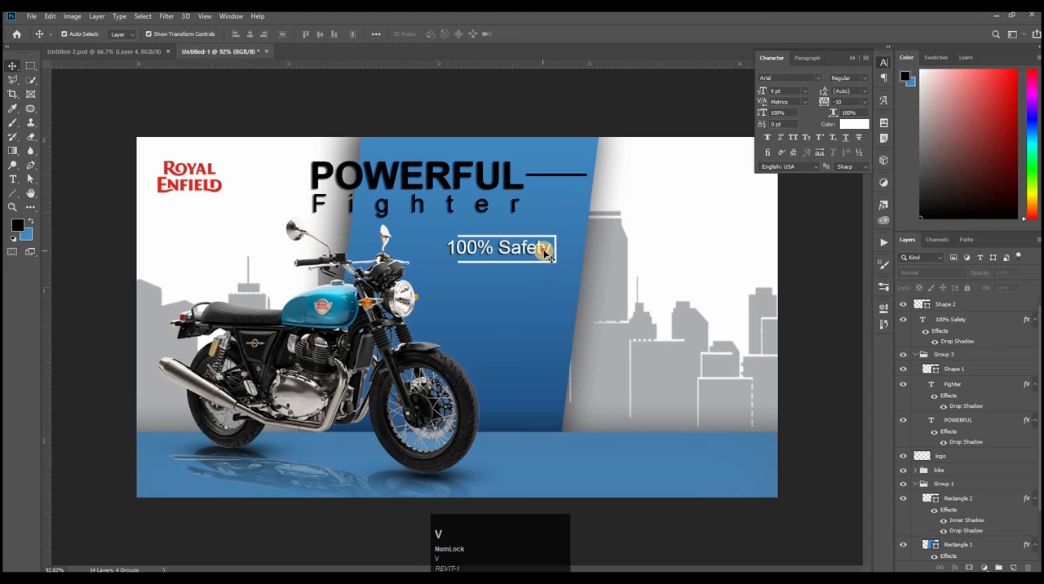
left_click(543, 252)
left_click_drag(547, 270, 992, 380)
Step: Replace the wording of the duplicated text with "40% Discount"
key("t")
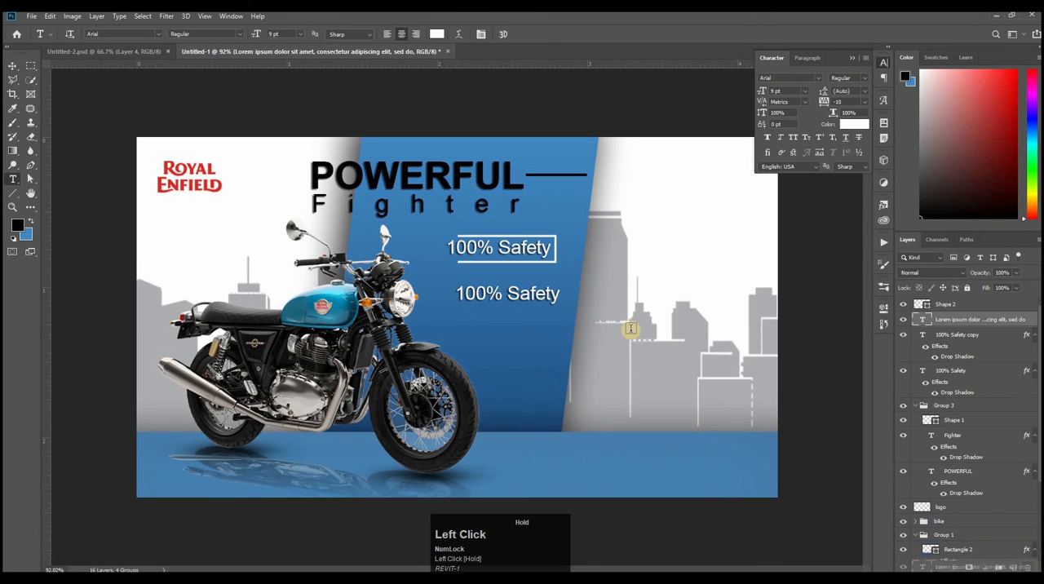
left_click(561, 291)
left_click_drag(555, 296, 364, 289)
type("40")
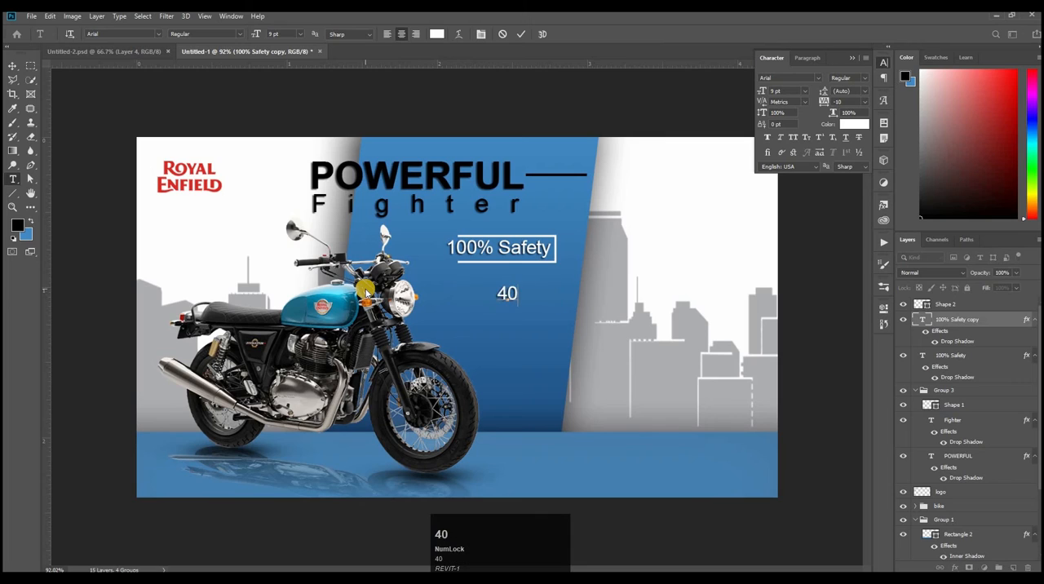
type("%")
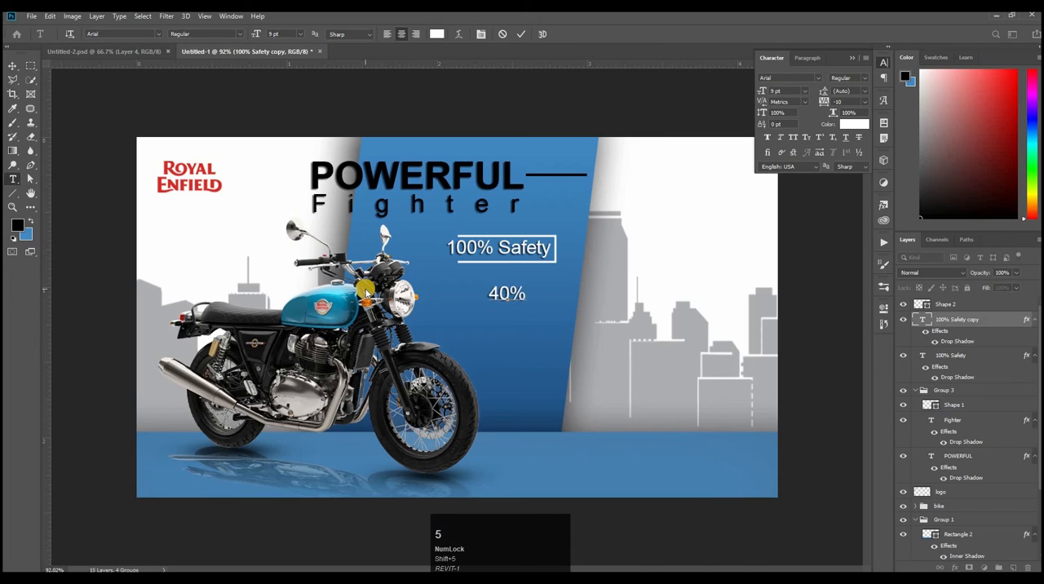
type(" d")
key("BackSpace")
key("Caps_Lock")
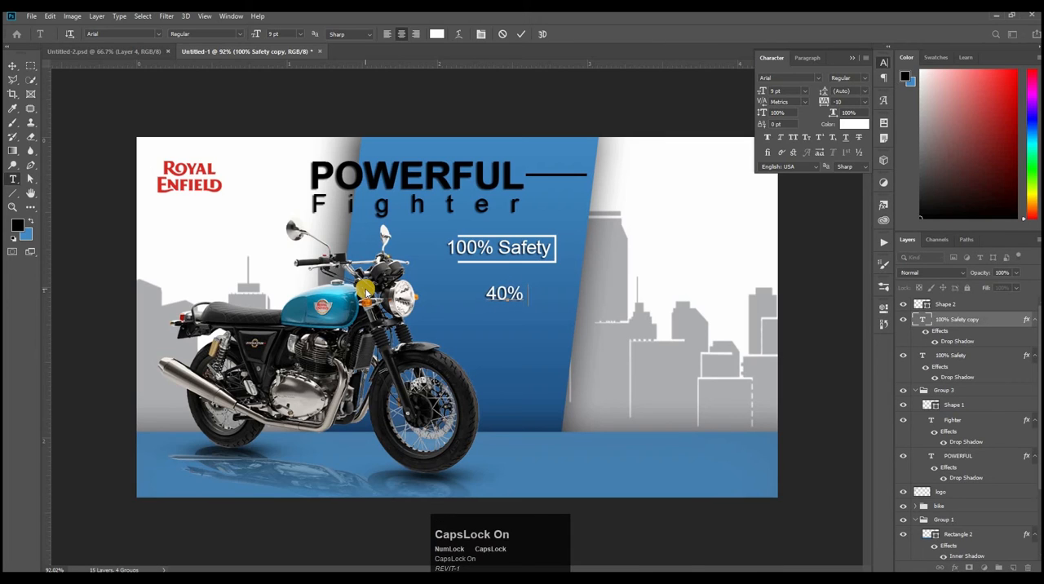
type("D")
key("Caps_Lock")
type("iscount")
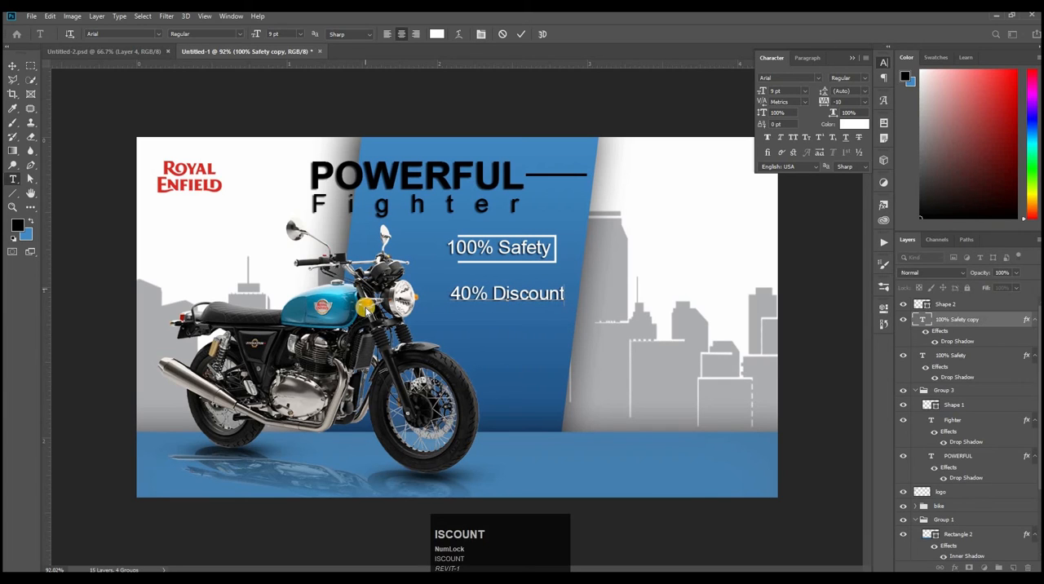
Step: Set the 40% Discount text to 8 pt and colour it black
left_click_drag(566, 294, 369, 300)
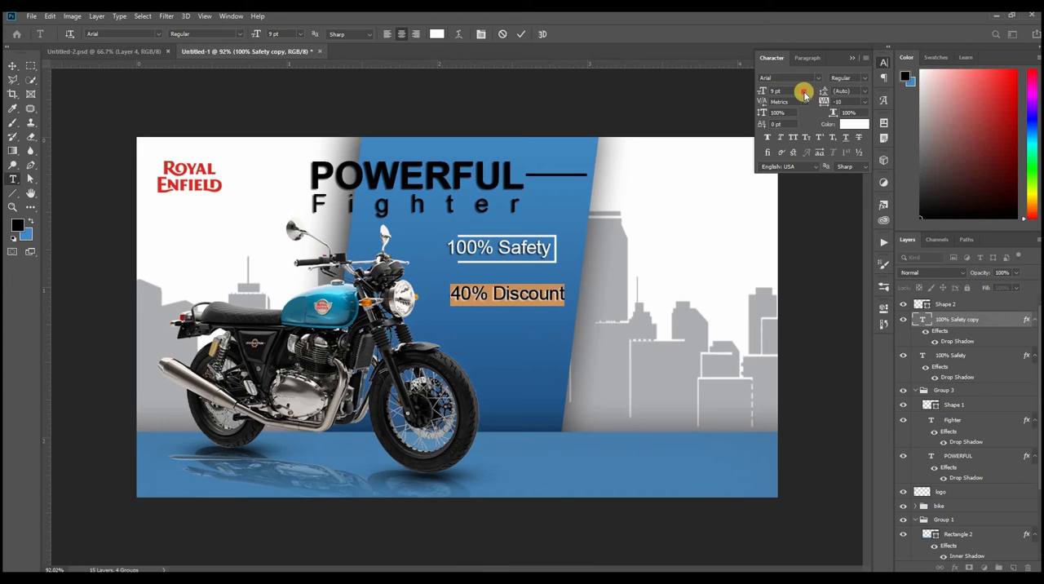
left_click(804, 91)
left_click(788, 123)
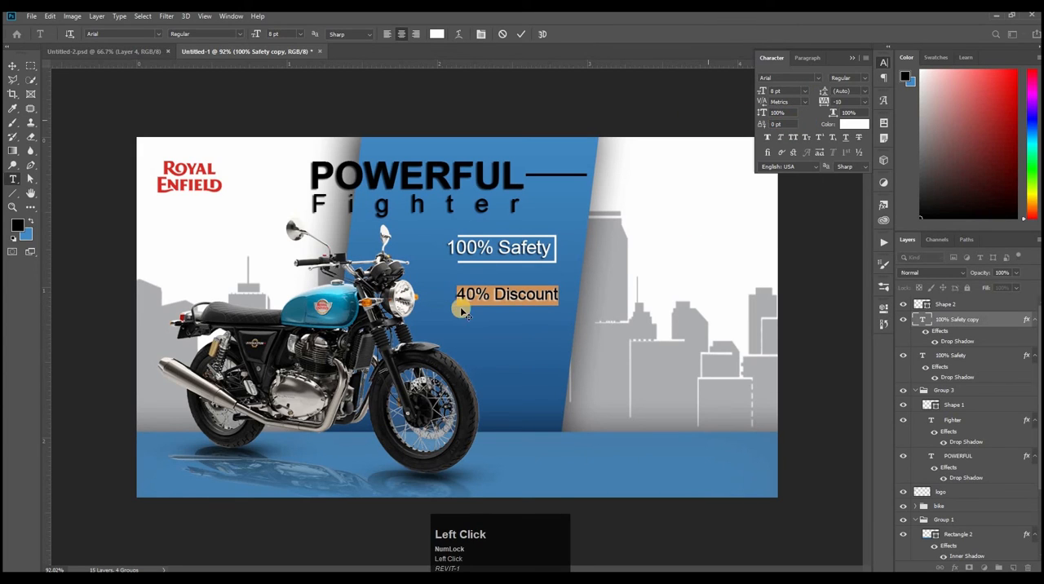
left_click(854, 124)
left_click_drag(786, 310, 618, 443)
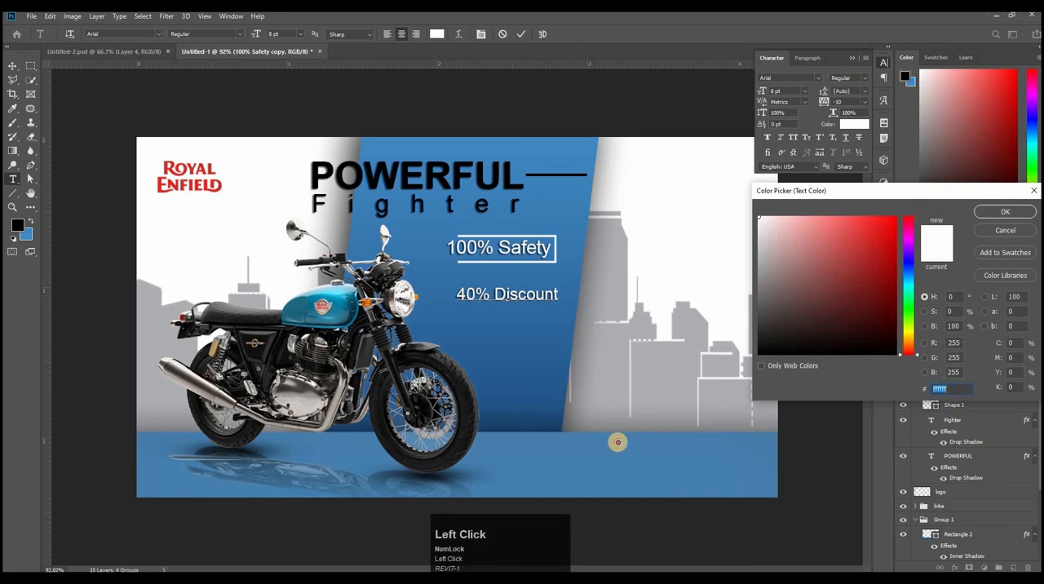
left_click(991, 211)
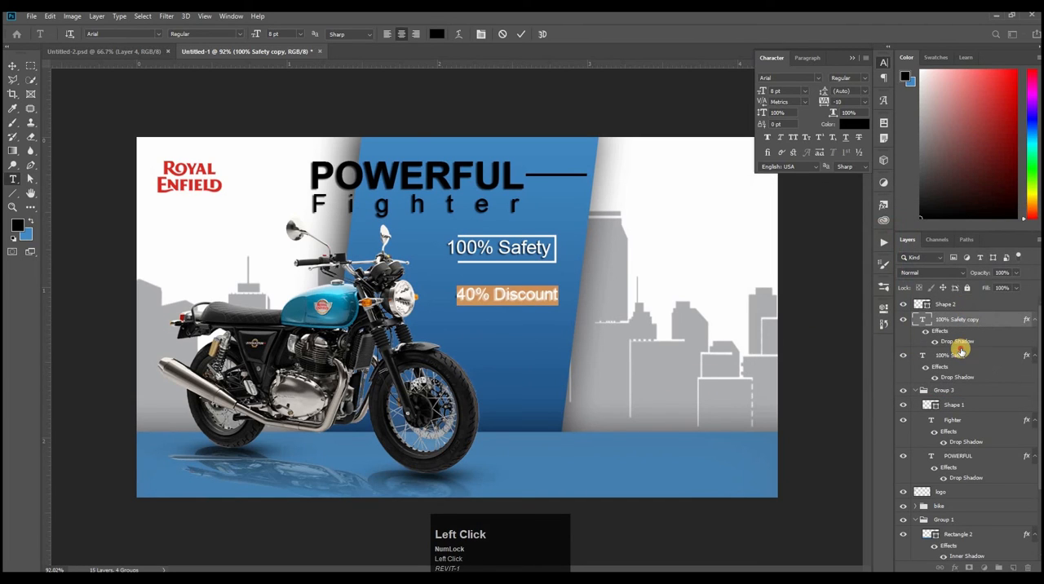
Step: Lower the opacity of the 40% Discount text's drop shadow to 30%
left_click(963, 344)
double_click(964, 341)
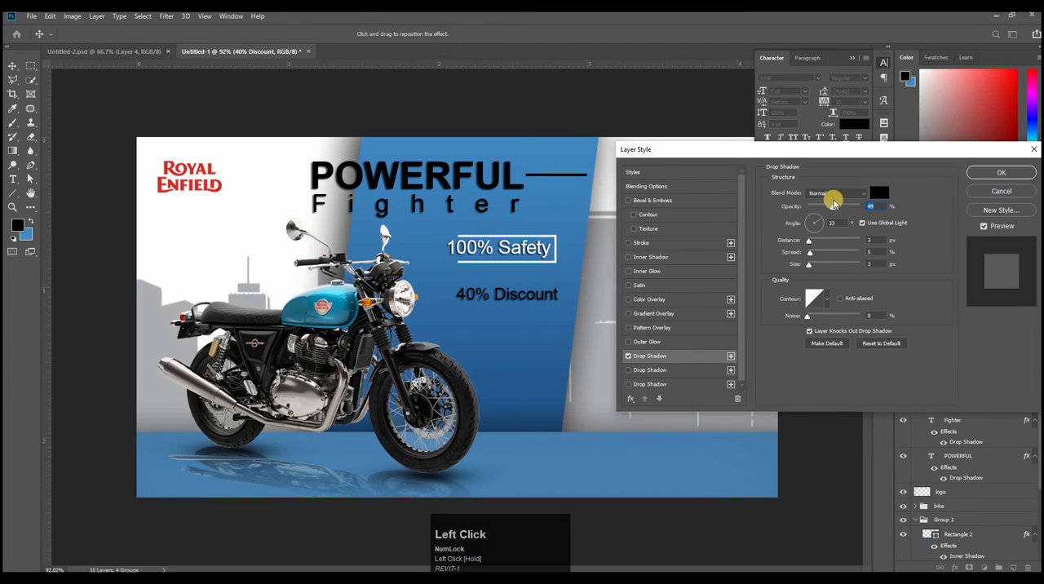
left_click_drag(831, 208, 823, 208)
left_click(1003, 173)
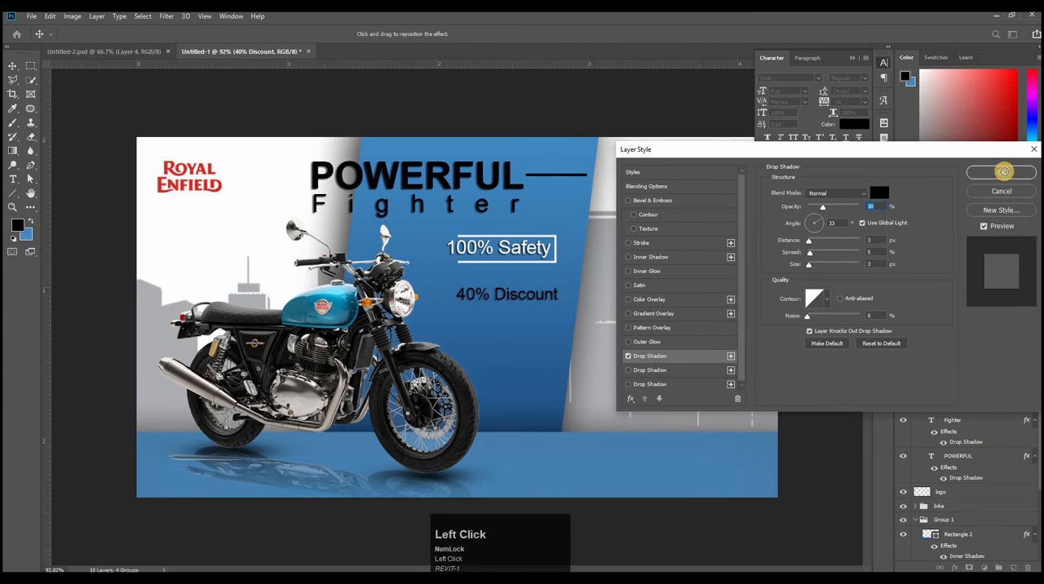
Step: Scale the 40% Discount text to about 95.61% and position it directly beneath the 100% Safety frame
left_click(11, 65)
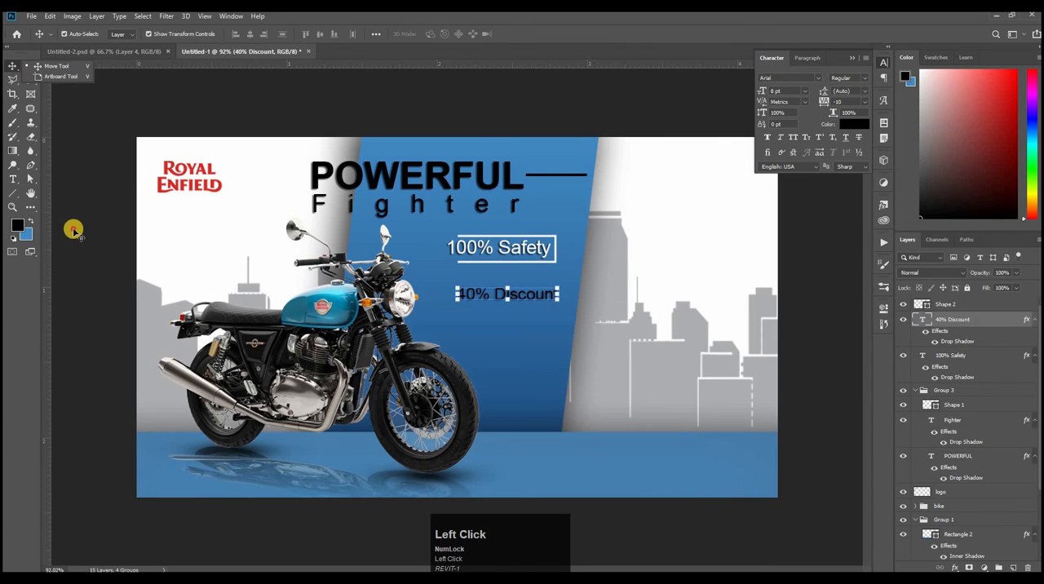
left_click(499, 301)
left_click(544, 295)
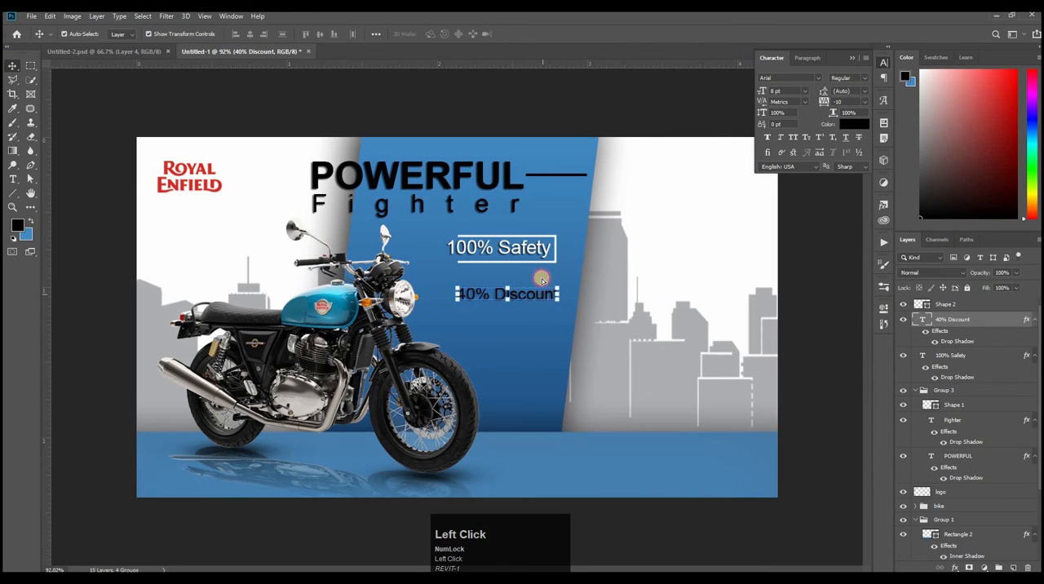
left_click_drag(542, 281, 530, 280)
left_click(825, 297)
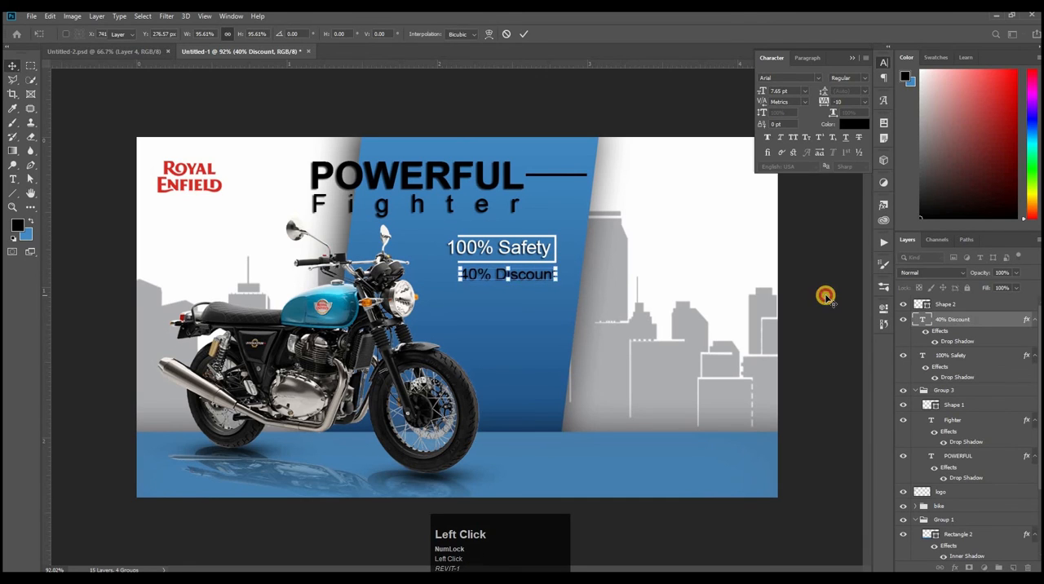
Step: Draw a horizontal white line about 83 px long with a 4 px stroke beneath the start of the 40% Discount text
right_click(11, 196)
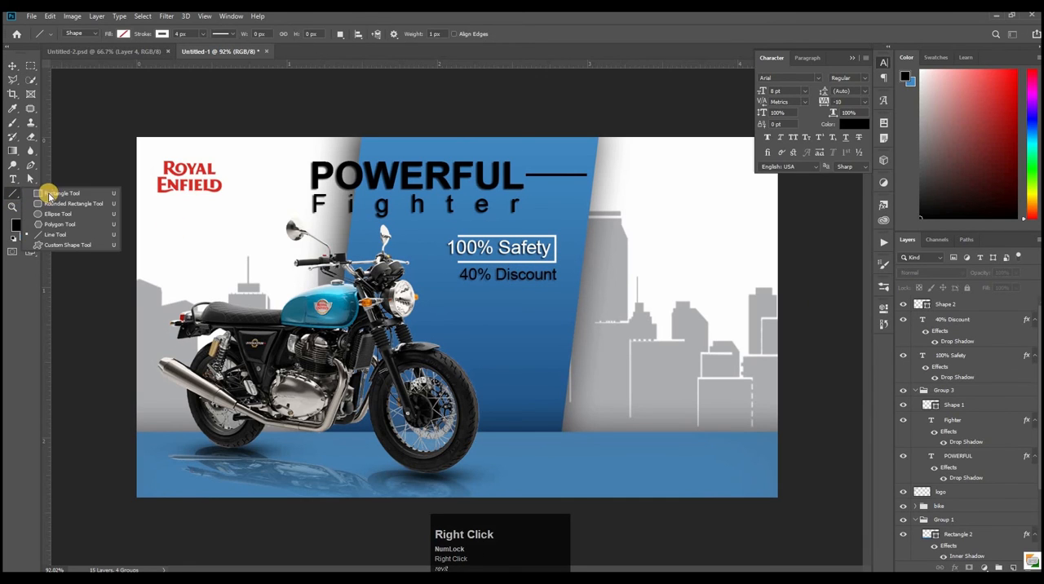
left_click(52, 236)
left_click(509, 291, "ctrl")
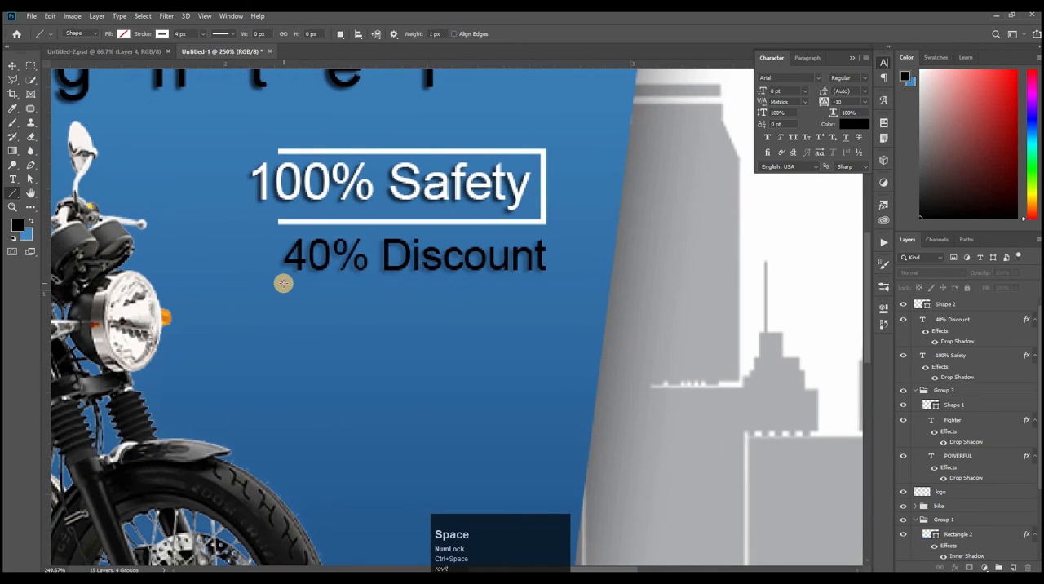
left_click_drag(283, 283, 398, 282)
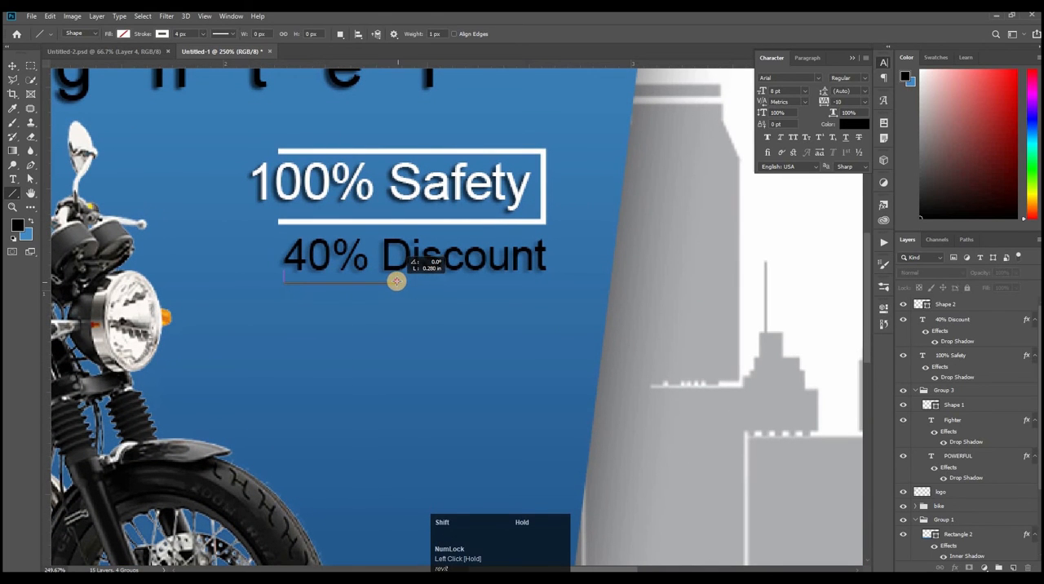
left_click_drag(397, 281, 399, 282)
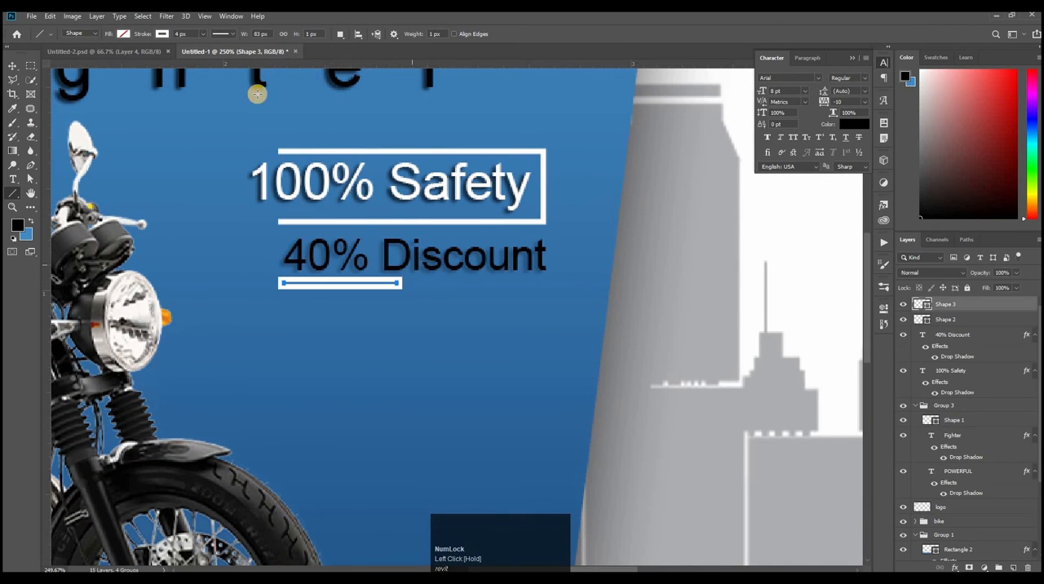
Step: Recolour the line under the 40% Discount text with black fill and stroke, and reduce its stroke width to 1 px
left_click(110, 91)
left_click(121, 36)
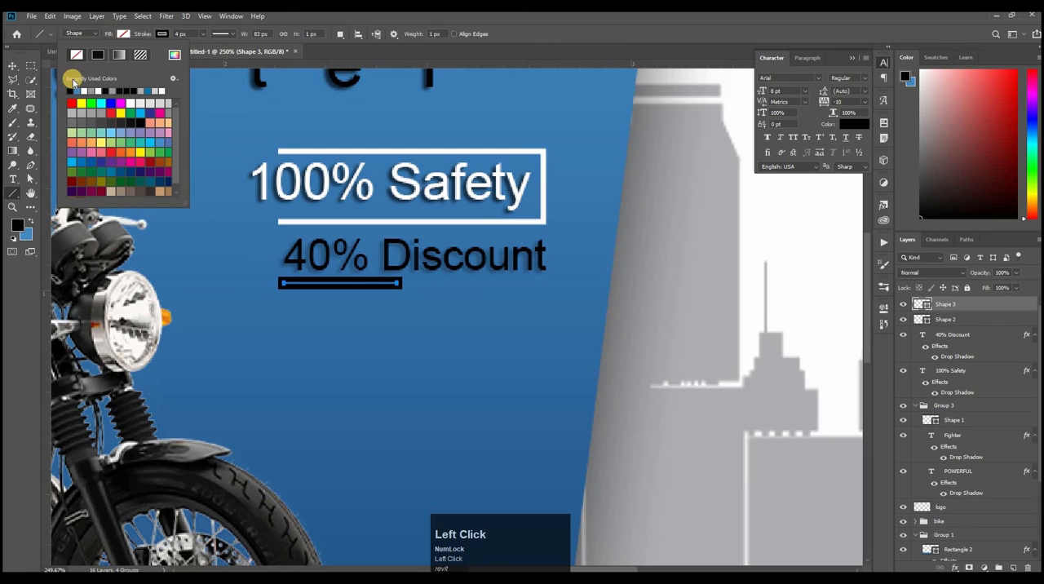
left_click(143, 36)
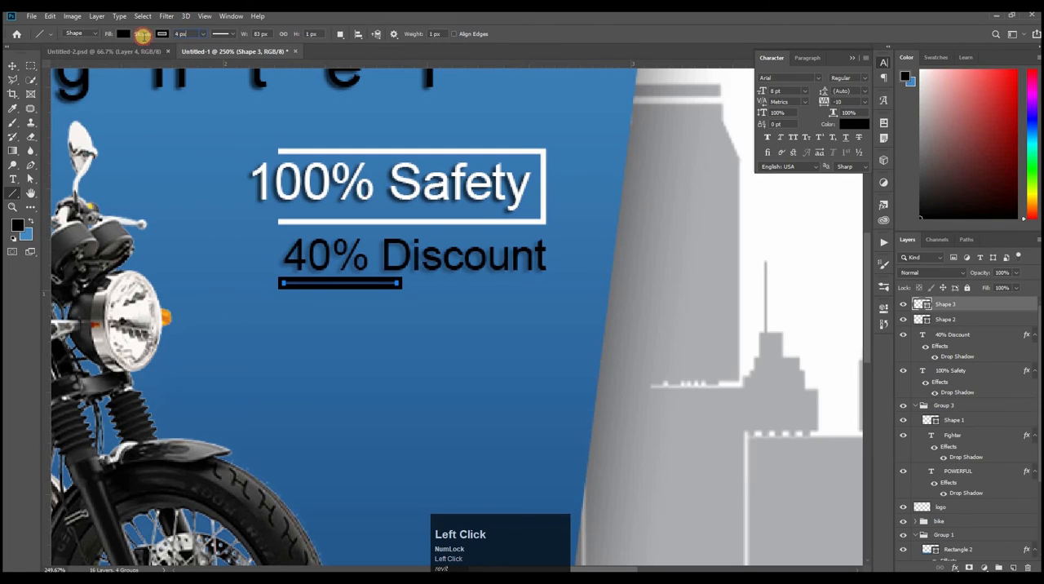
key("Return")
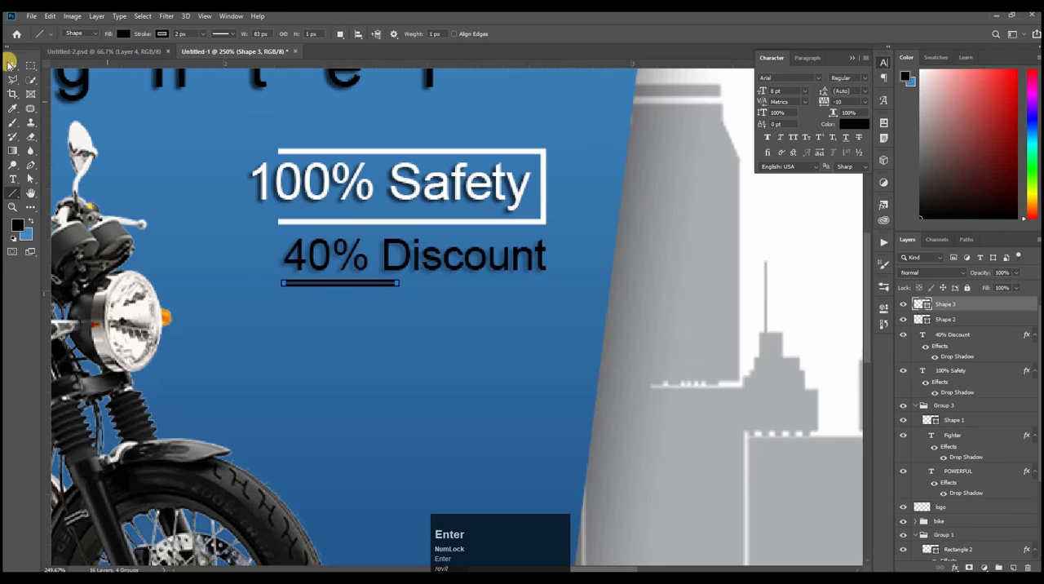
left_click(13, 67)
left_click(12, 194)
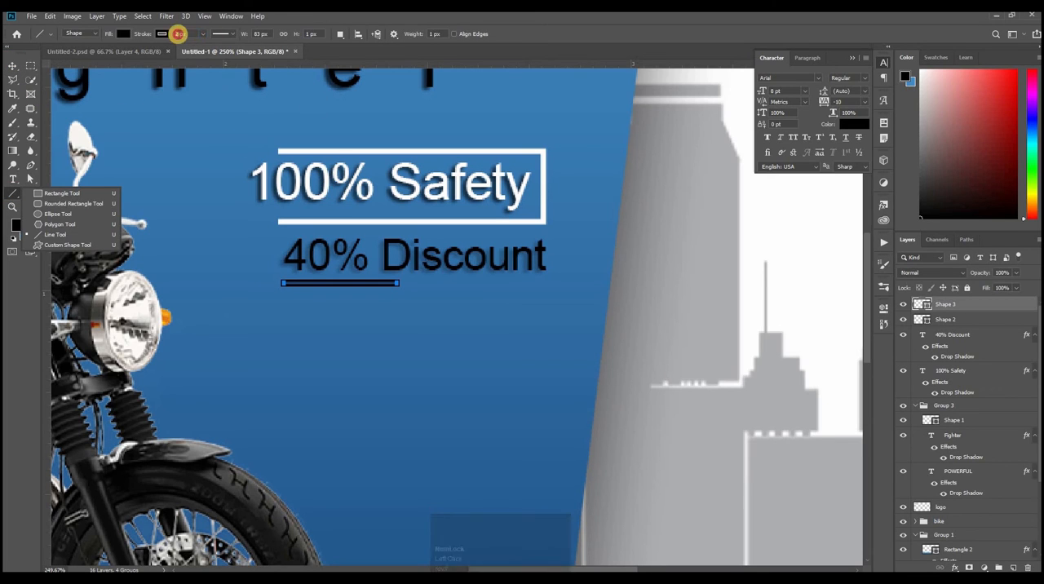
left_click(178, 33)
type("1")
key("Return")
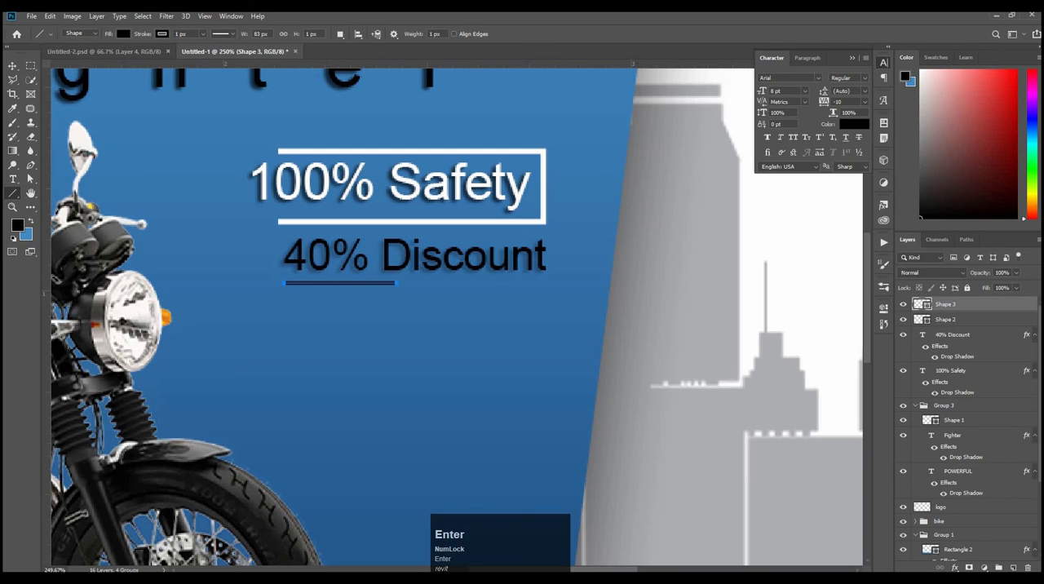
Step: Align the left edges of the 40% Discount text and the black underline beneath it
left_click(11, 67)
left_click(437, 259, "shift")
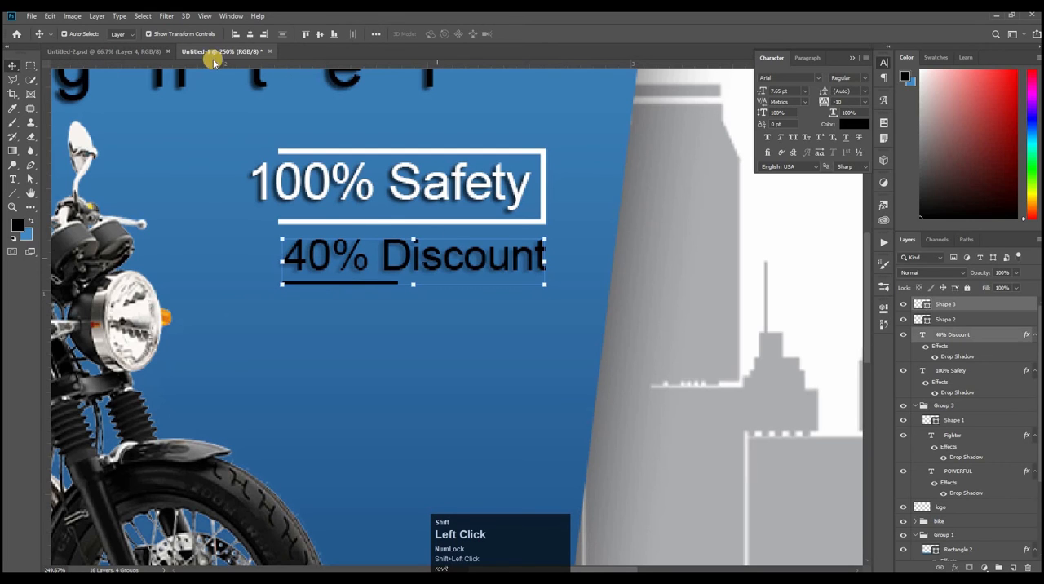
left_click(233, 34)
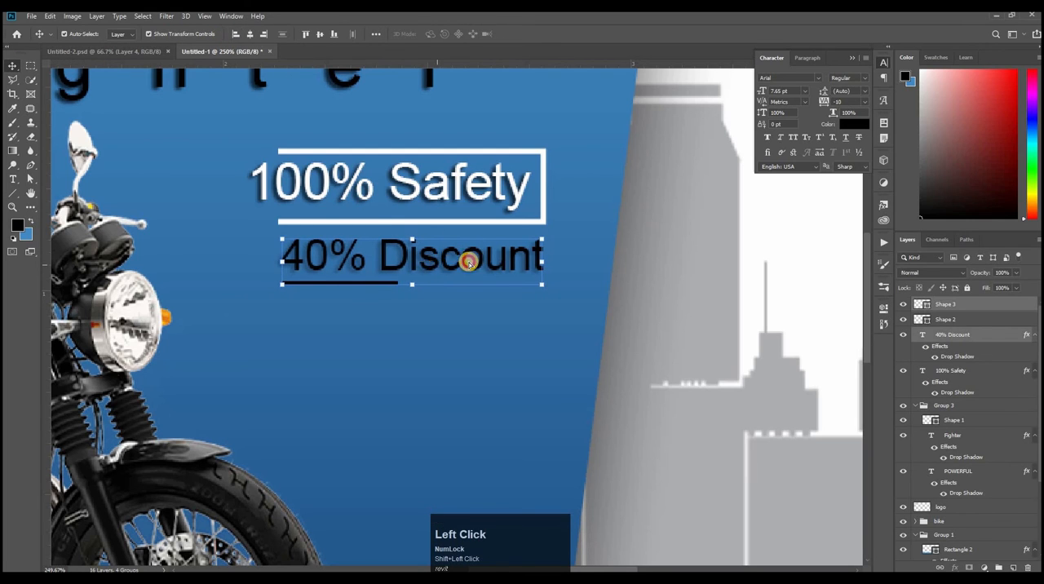
left_click_drag(469, 261, 444, 262)
left_click(655, 133, "ctrl")
key("ctrl+0")
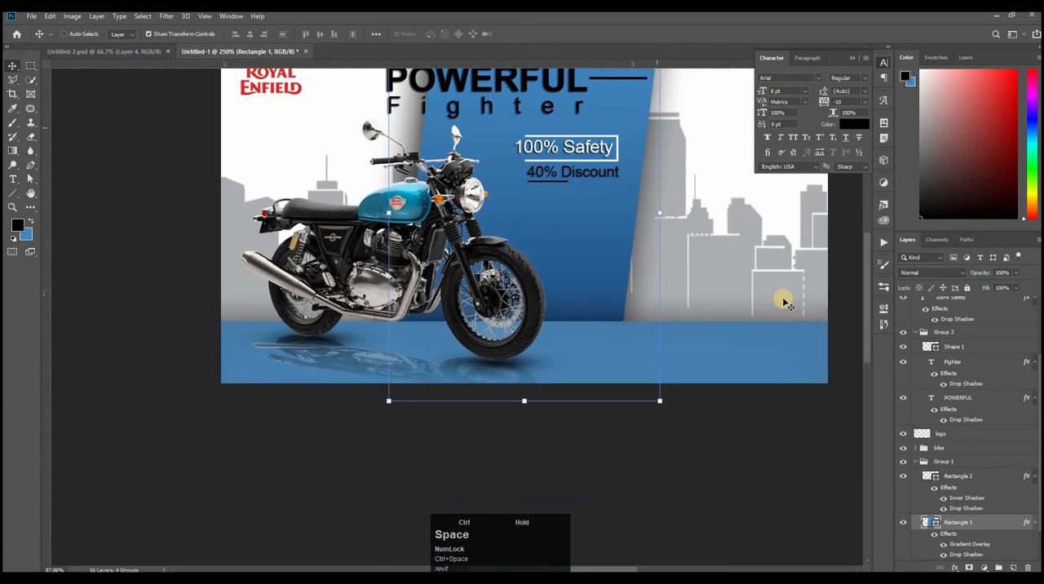
left_click(808, 296)
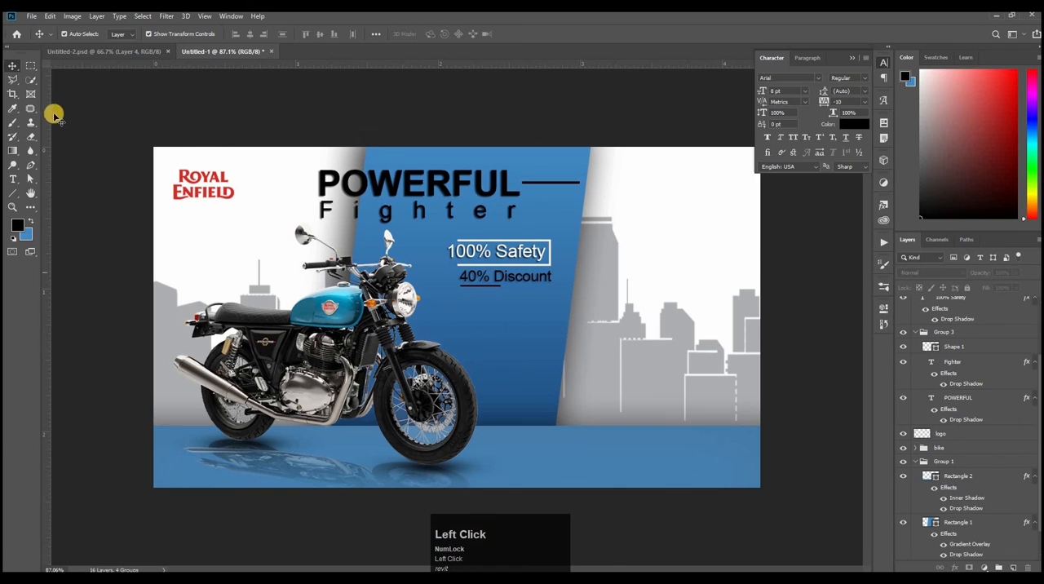
left_click(13, 179)
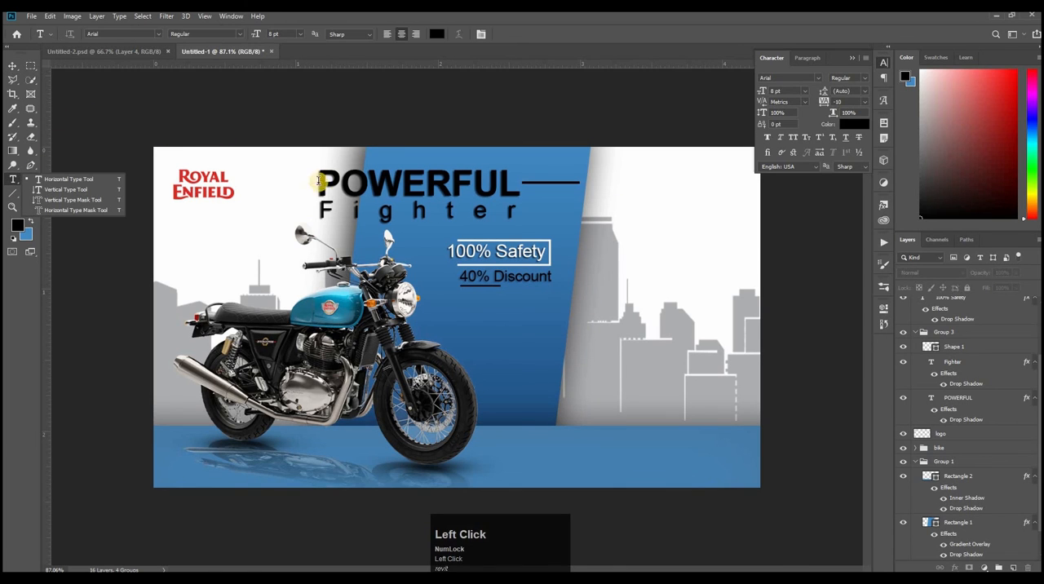
left_click(607, 326)
left_click_drag(624, 367, 574, 359)
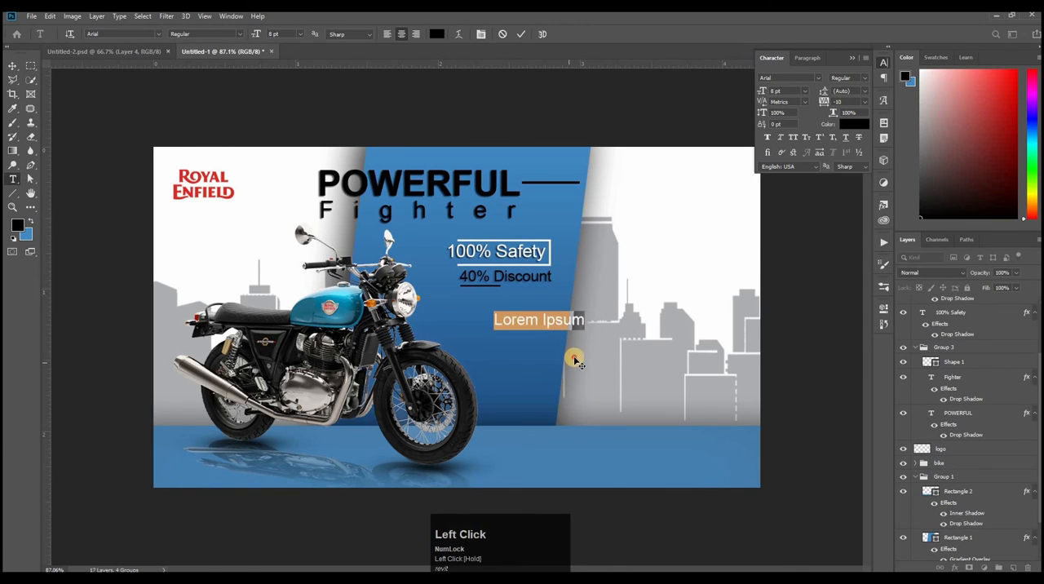
left_click(855, 124)
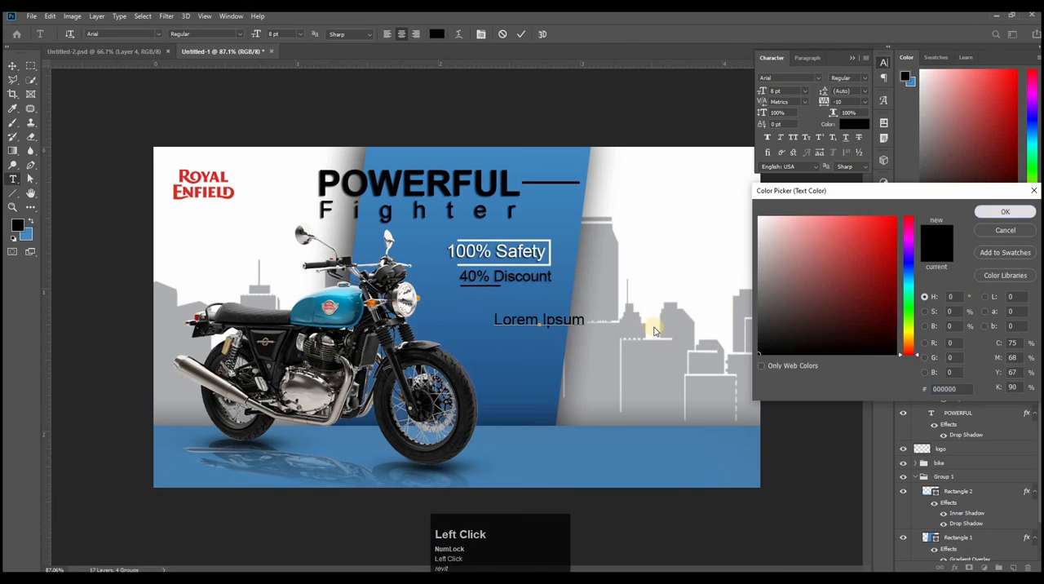
left_click(1003, 210)
type("www.yourwe")
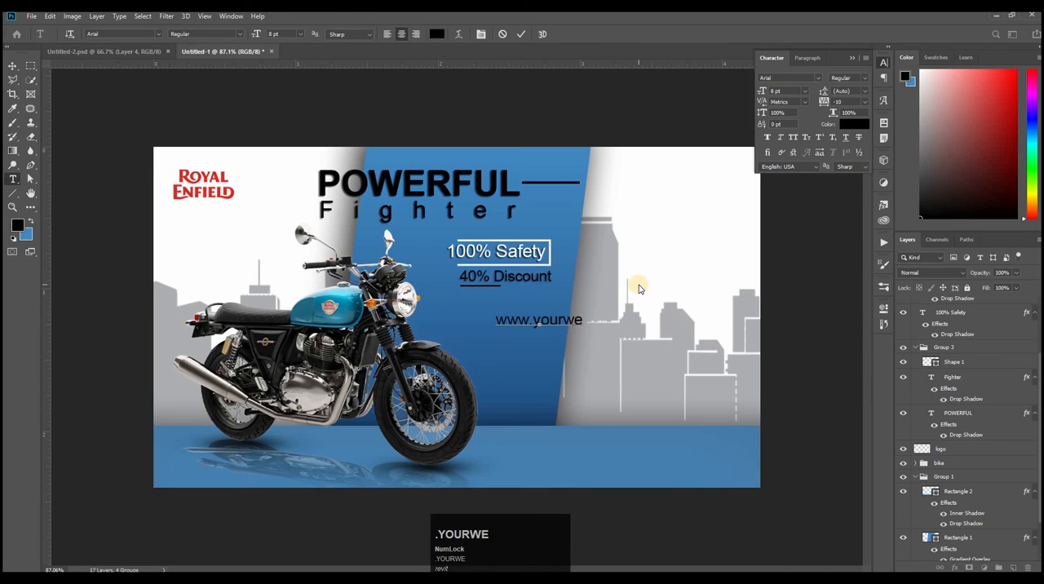
type("bsitename.com")
left_click(689, 454)
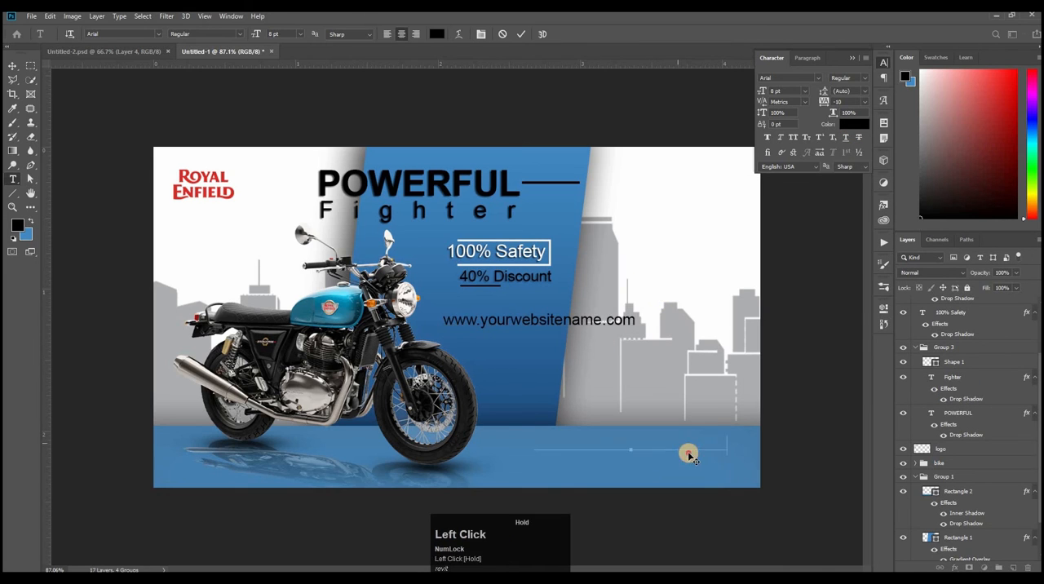
left_click_drag(689, 454, 699, 450)
Step: Set the website text's tracking to -25 and its font size to 7 pt
key("ctrl+a")
left_click(865, 101)
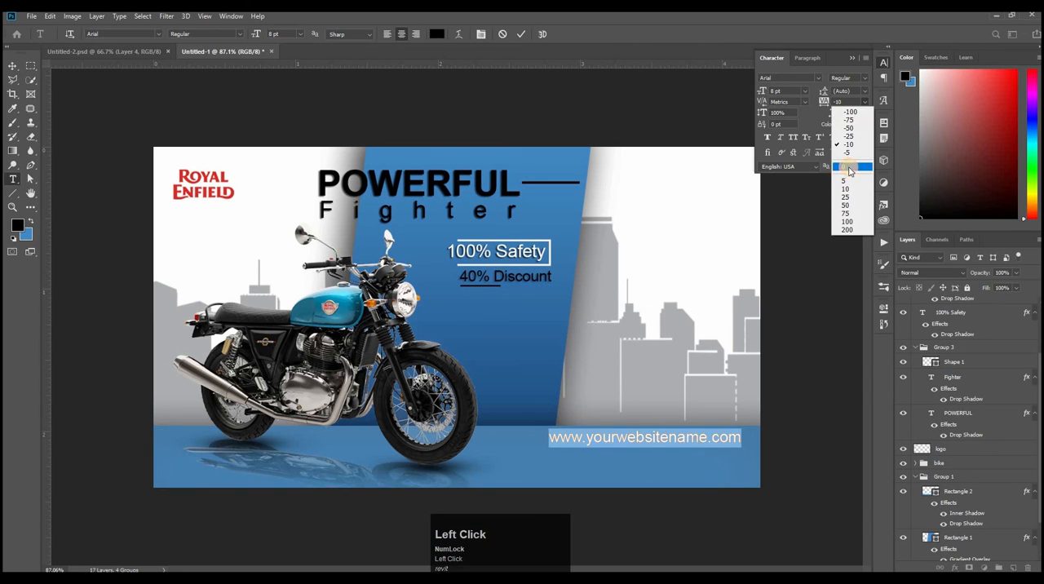
left_click(848, 136)
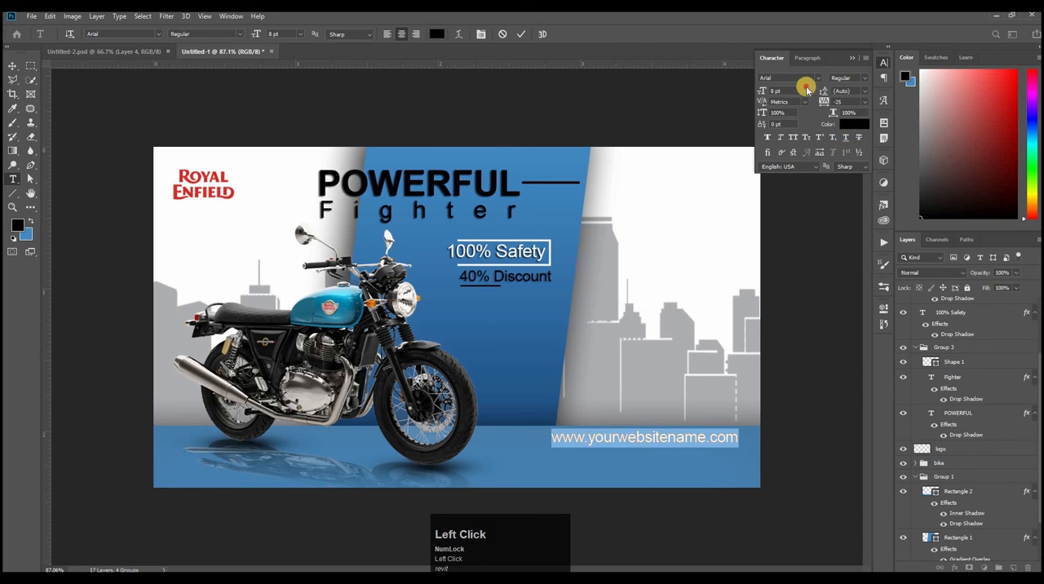
left_click(806, 89)
left_click(791, 90)
type("7")
key("Return")
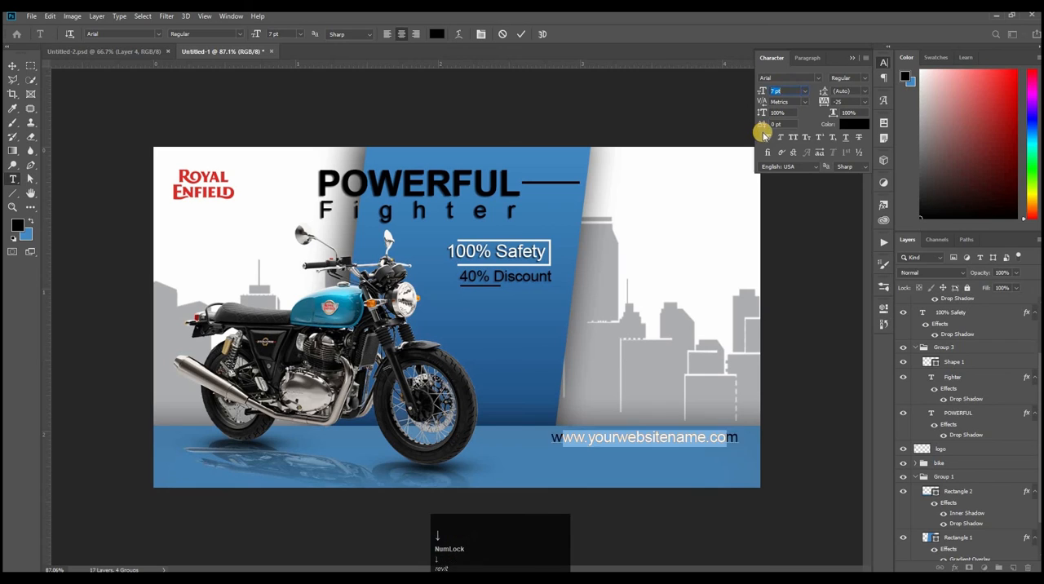
left_click(515, 34)
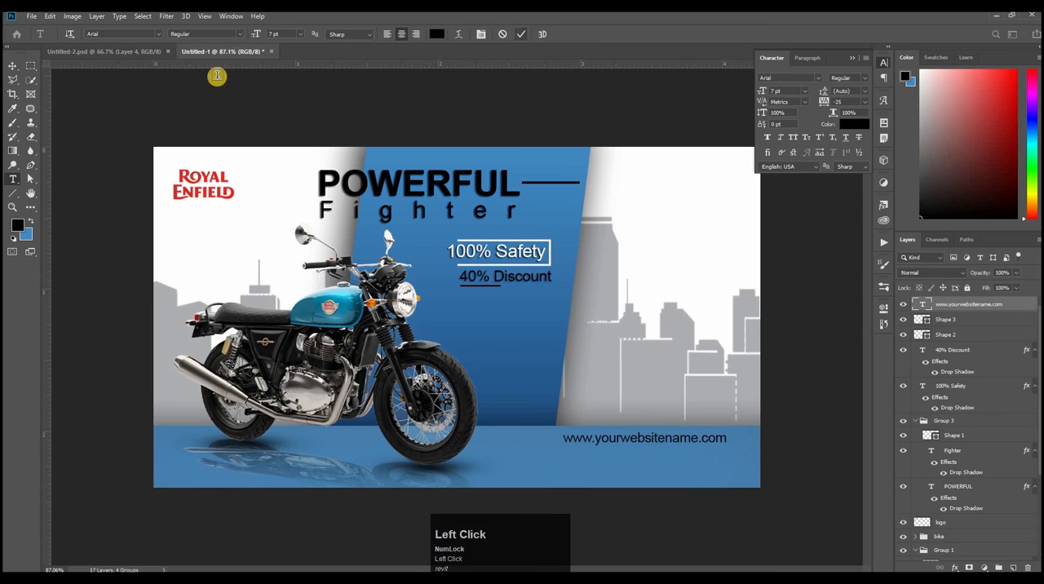
key("v")
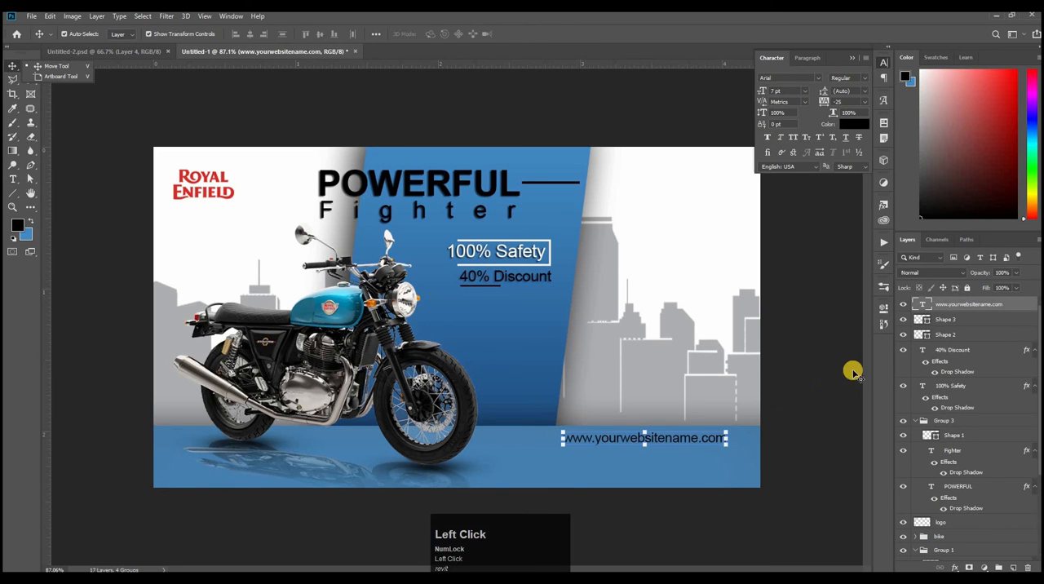
Step: Copy the three round bike-part images from Untitled-2.psd into the Untitled-1 banner document
left_click(133, 51)
left_click(327, 234)
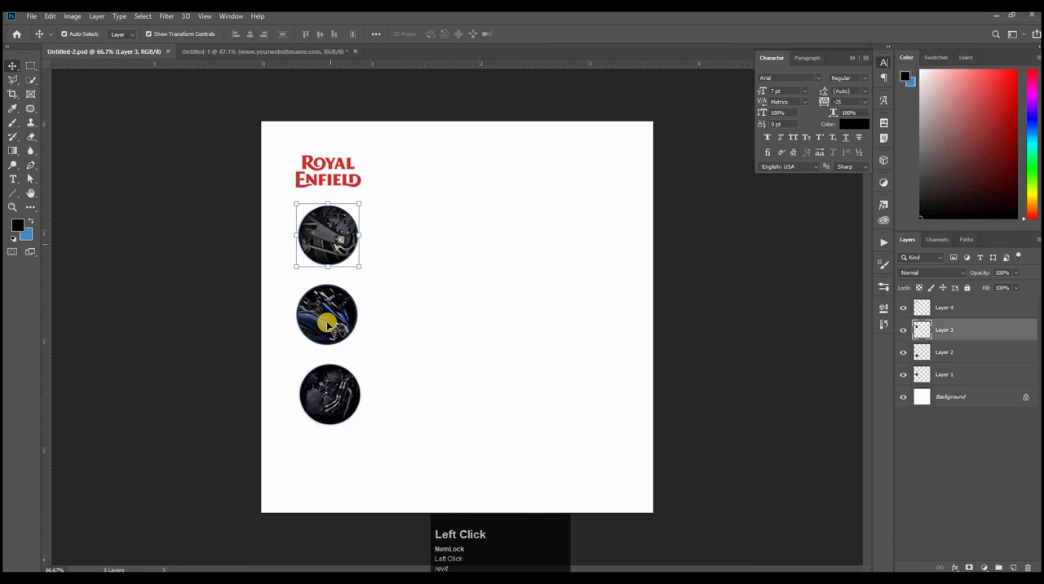
left_click(334, 395, "shift")
left_click(329, 310, "shift")
left_click_drag(329, 310, 305, 53)
Step: Scale the three round images to about 62.99% and place them in a column beside the blue panel's right edge
left_click_drag(651, 293, 675, 263)
left_click_drag(624, 367, 622, 301)
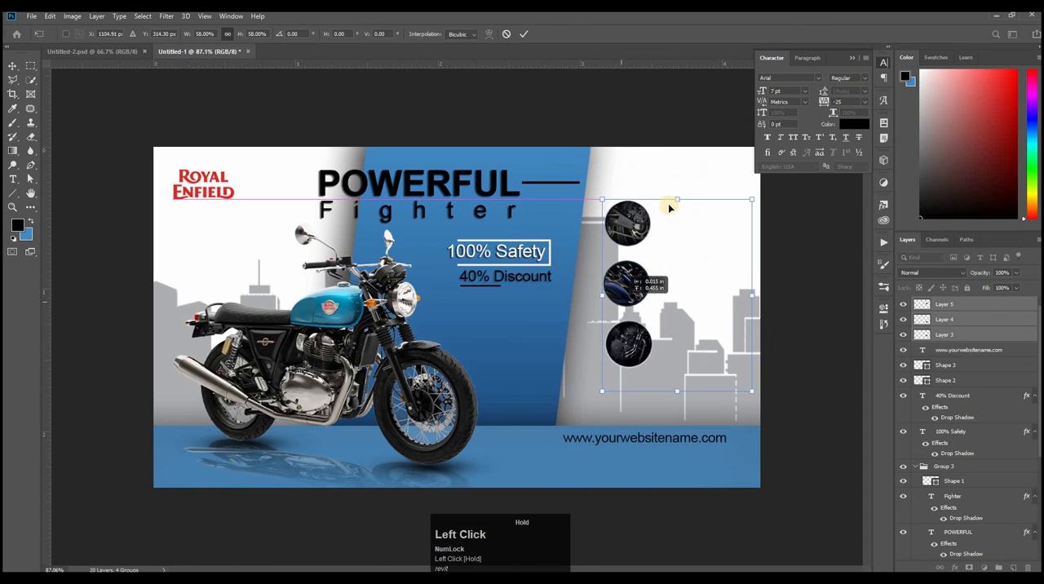
left_click_drag(678, 199, 678, 182)
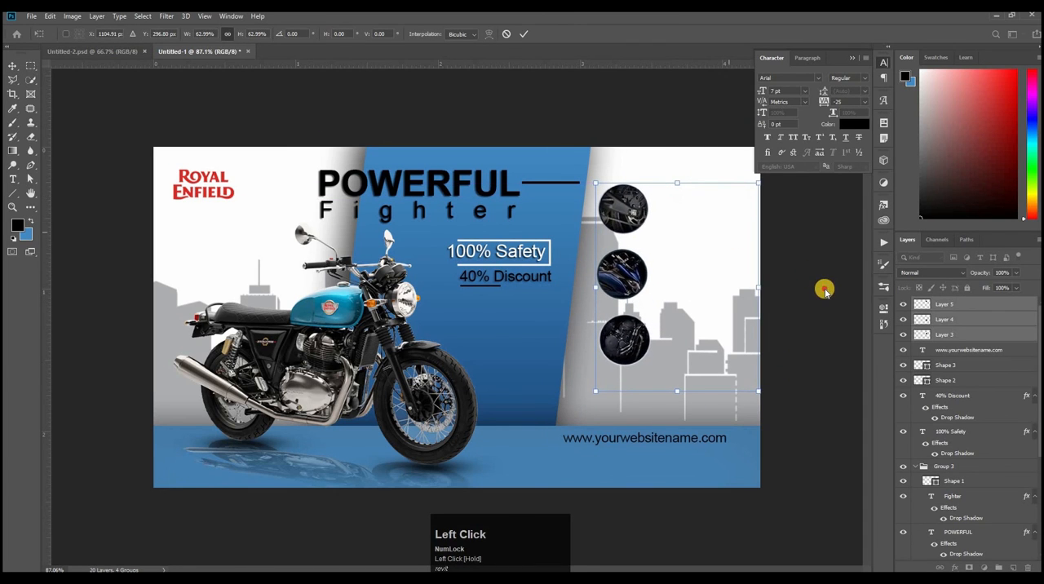
left_click(825, 290)
Step: Group the layers from the website text down to the 100% Safety text, and collapse the expanded layer groups
left_click(939, 350)
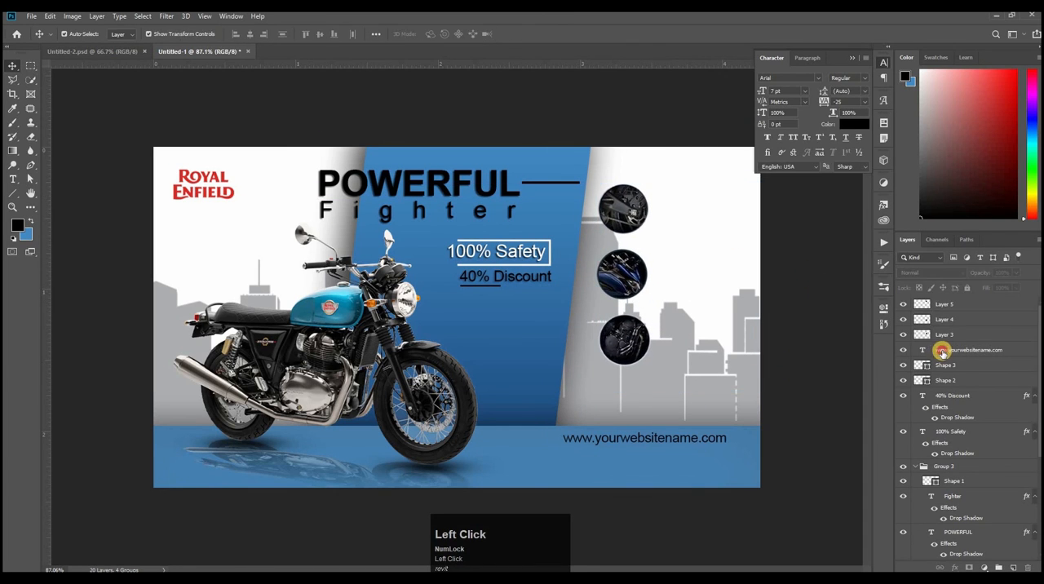
left_click(978, 457, "shift")
key("ctrl+g")
left_click(914, 363)
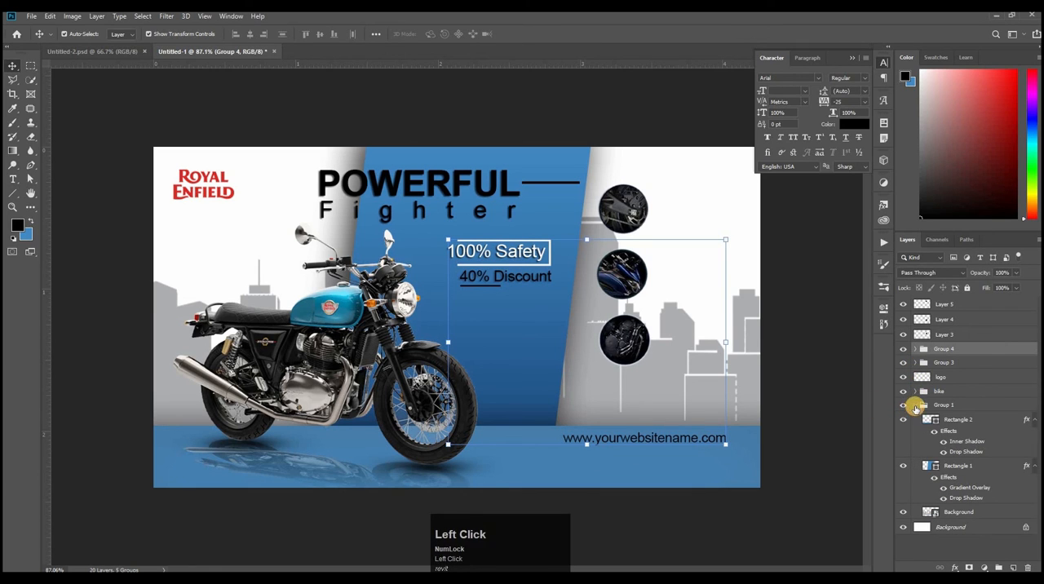
left_click(915, 405)
Step: Try moving the topmost round image to the right, and undo that move
scroll(652, 334, "up", 5)
left_click_drag(624, 304, 607, 310)
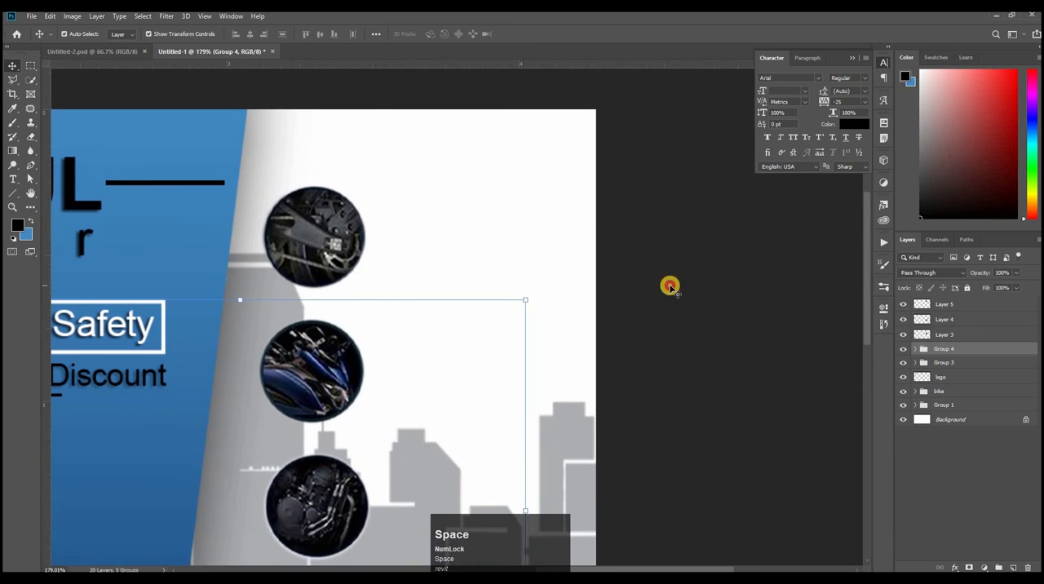
left_click_drag(308, 252, 457, 258)
key("ctrl+z")
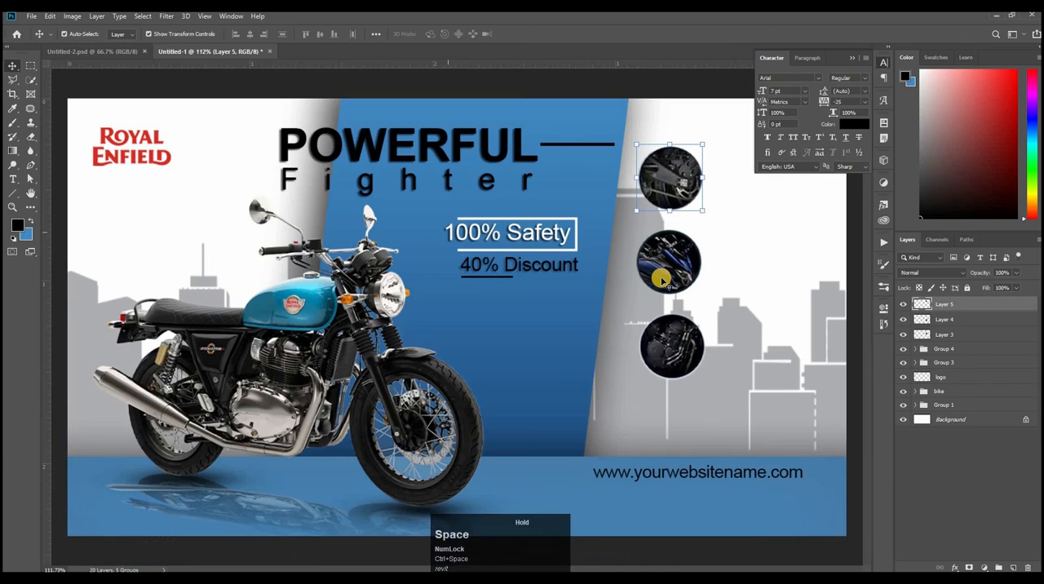
Step: Select all three round images and scale them down slightly together, keeping them in a column beside the blue panel
left_click(663, 266, "shift")
left_click(677, 369, "shift")
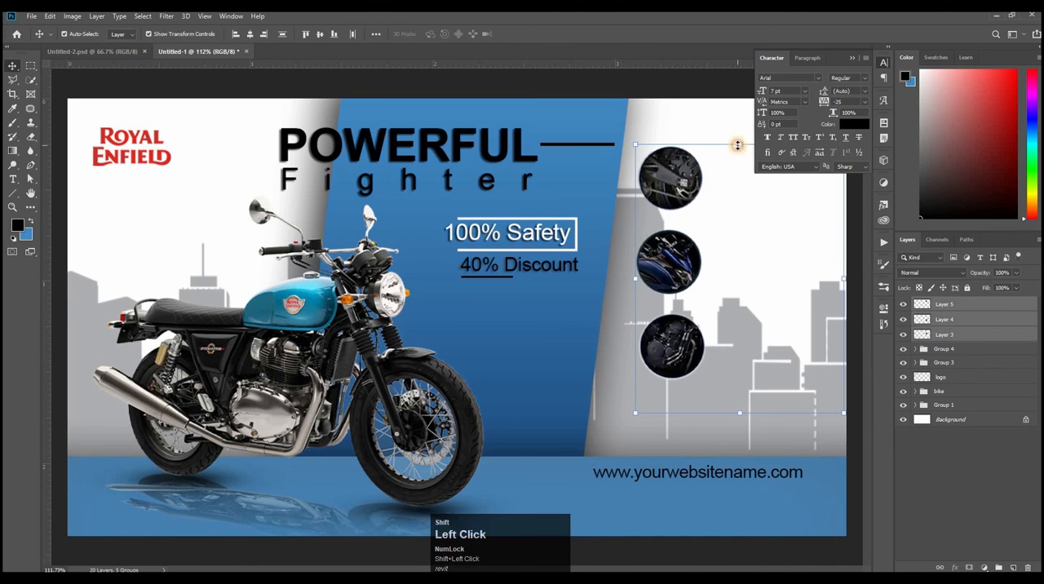
left_click_drag(738, 146, 739, 168)
left_click_drag(677, 250, 758, 233)
left_click_drag(759, 233, 384, 273)
key("Return")
left_click(311, 188)
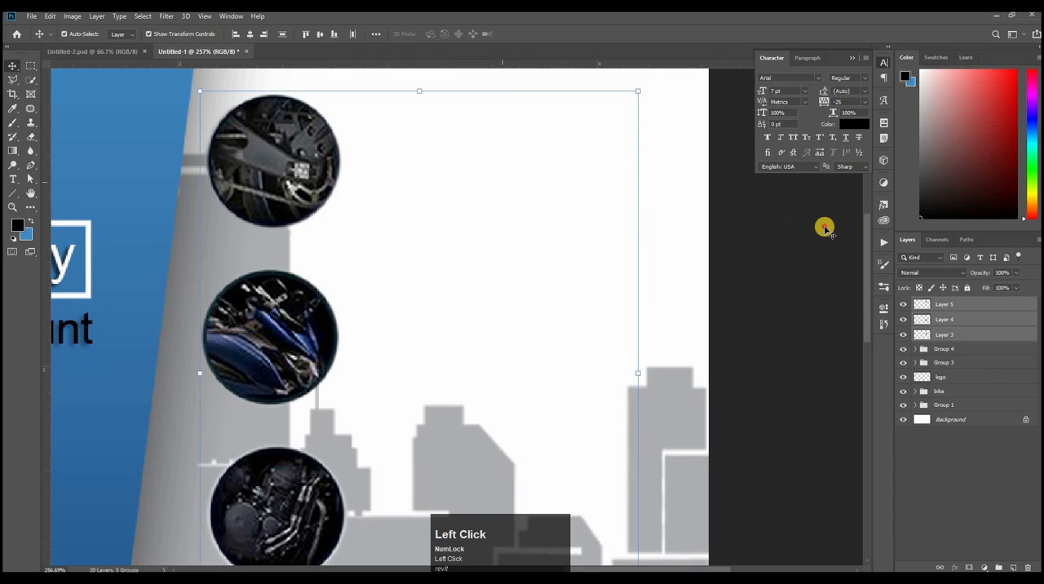
left_click(825, 230)
Step: Move the topmost round image into the upper-right corner area of the banner's white background
left_click_drag(289, 149, 566, 164)
left_click_drag(695, 174, 686, 359)
left_click_drag(625, 239, 630, 184)
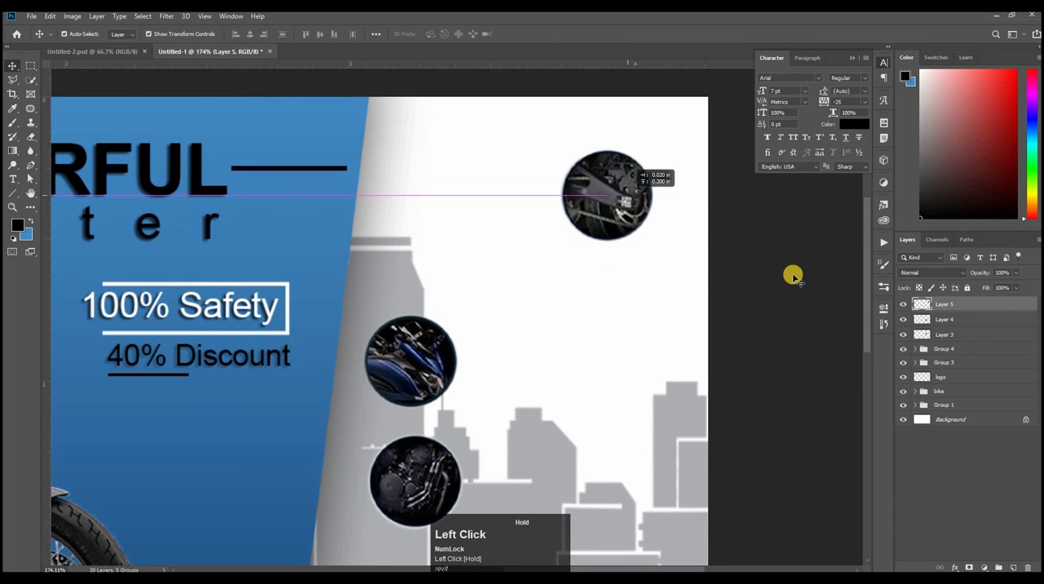
left_click(781, 249)
Step: Add the two-line black text ALUMINIUM SWINGRAM in the Sugo Pro Classic Trial font below and beside the upper-right round image
left_click(17, 184)
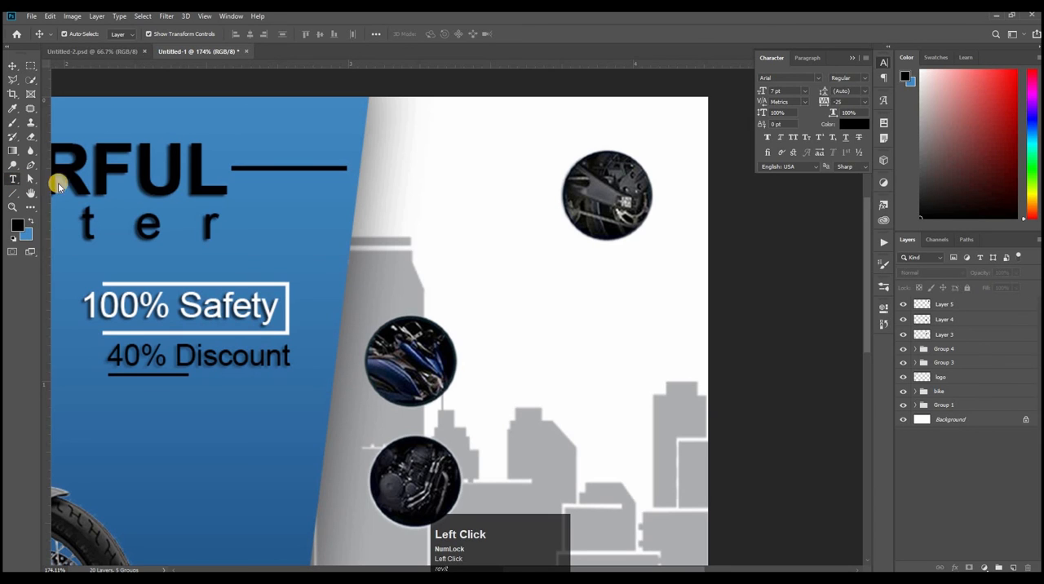
left_click(492, 263)
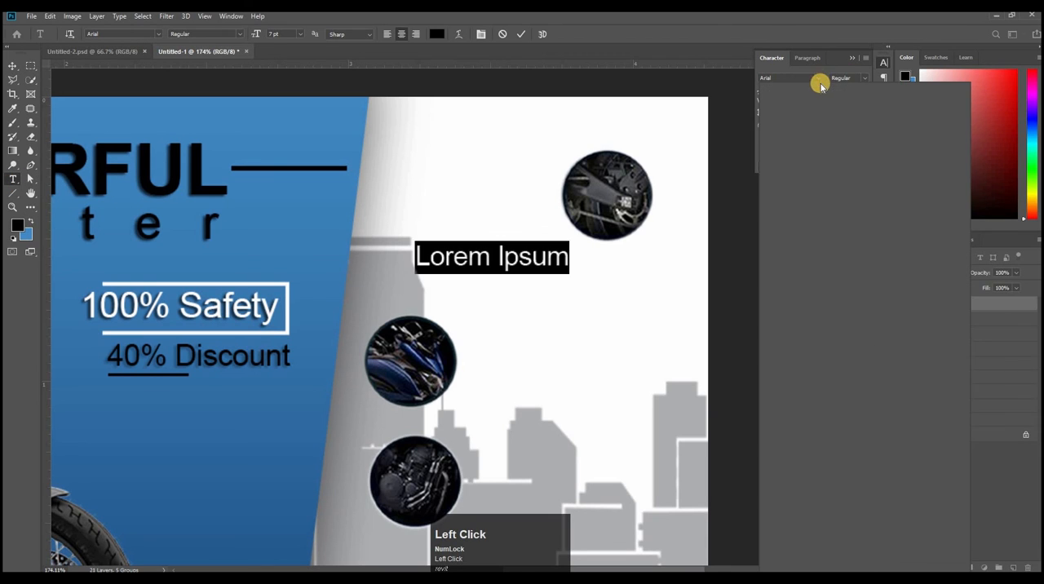
left_click(822, 77)
left_click(813, 131)
type("a")
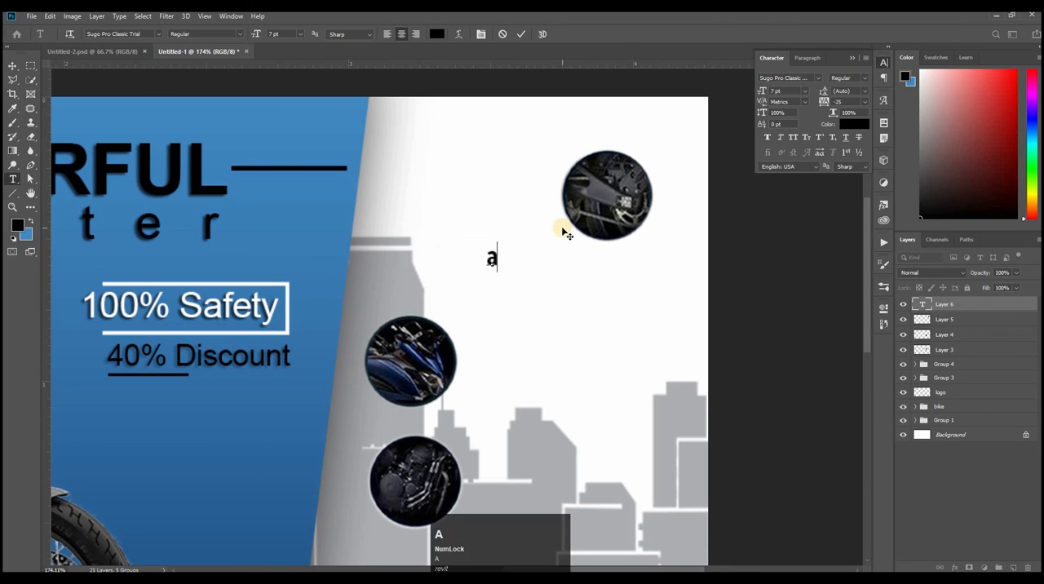
type("luminium")
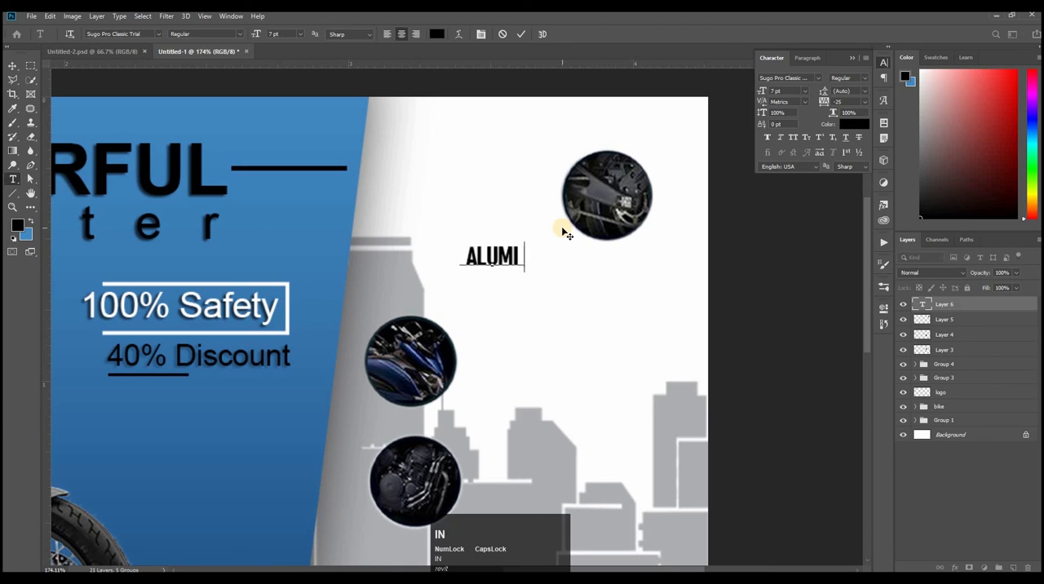
type("SWINGRAM")
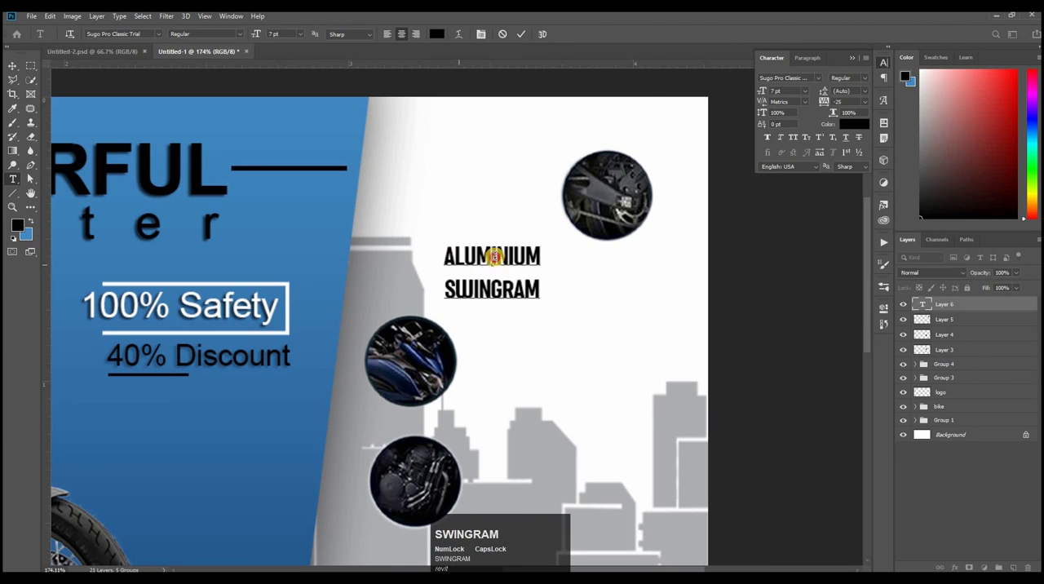
Step: Set the ALUMINIUM SWINGRAM caption's font size to 9 pt and apply faux italic
left_click_drag(501, 254, 739, 98)
type("9")
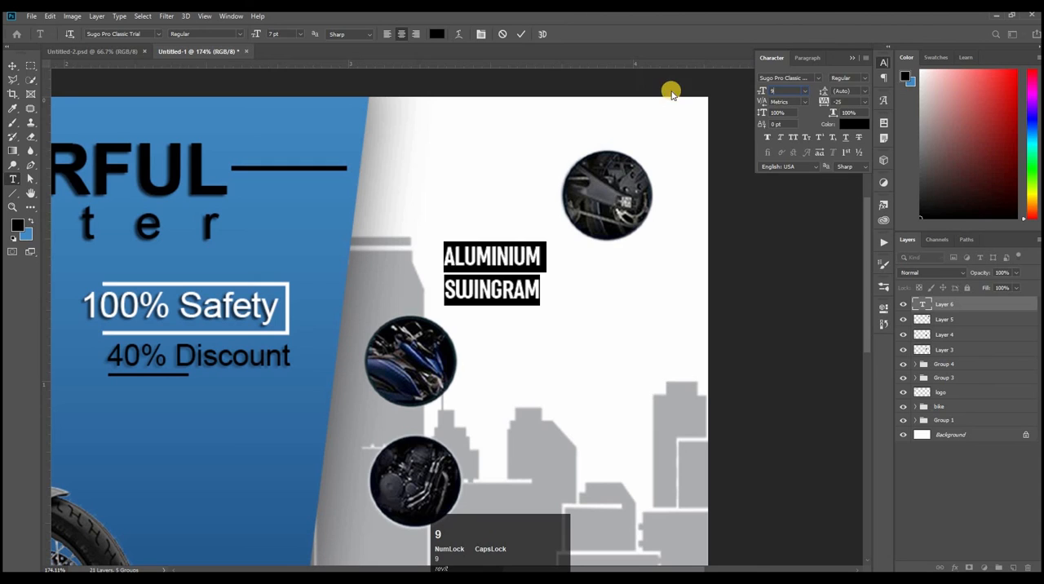
left_click(845, 90)
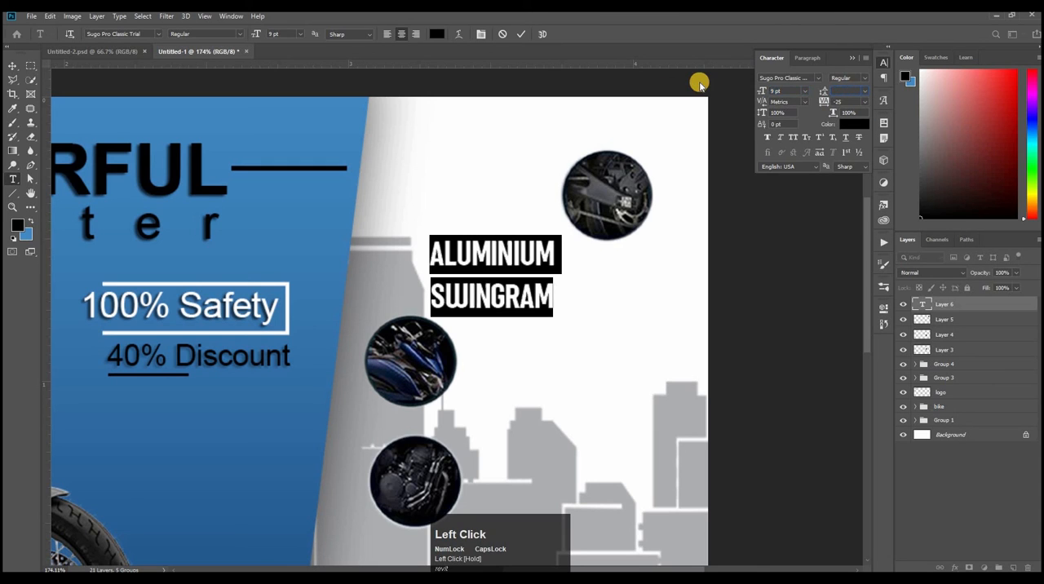
left_click(863, 105)
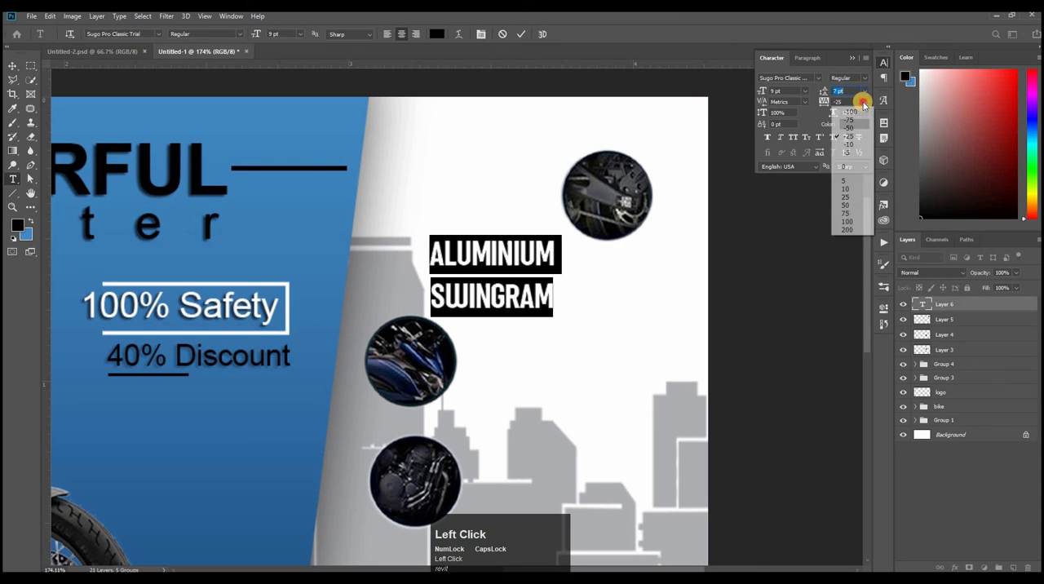
left_click(782, 139)
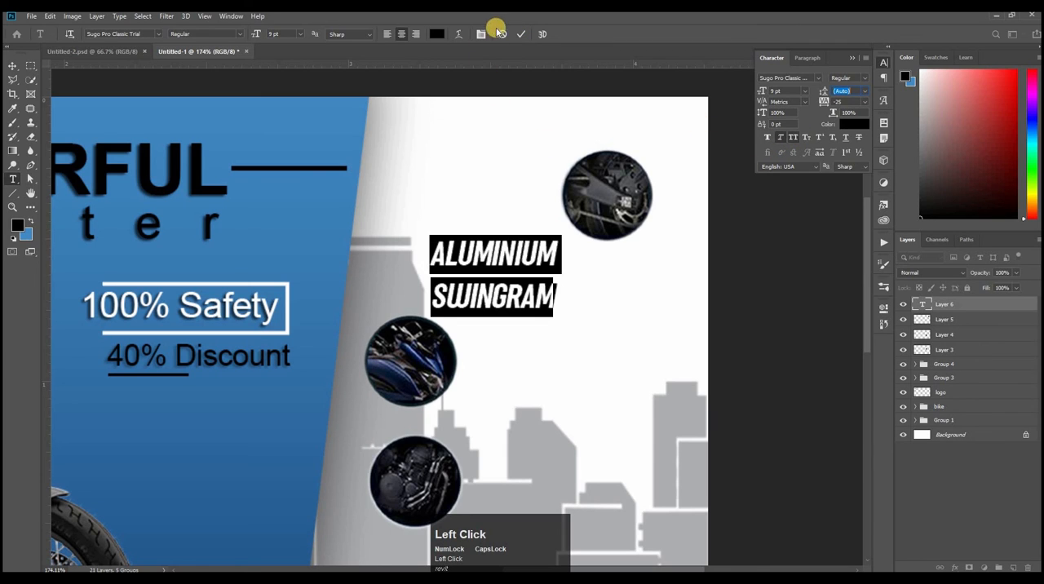
left_click(520, 33)
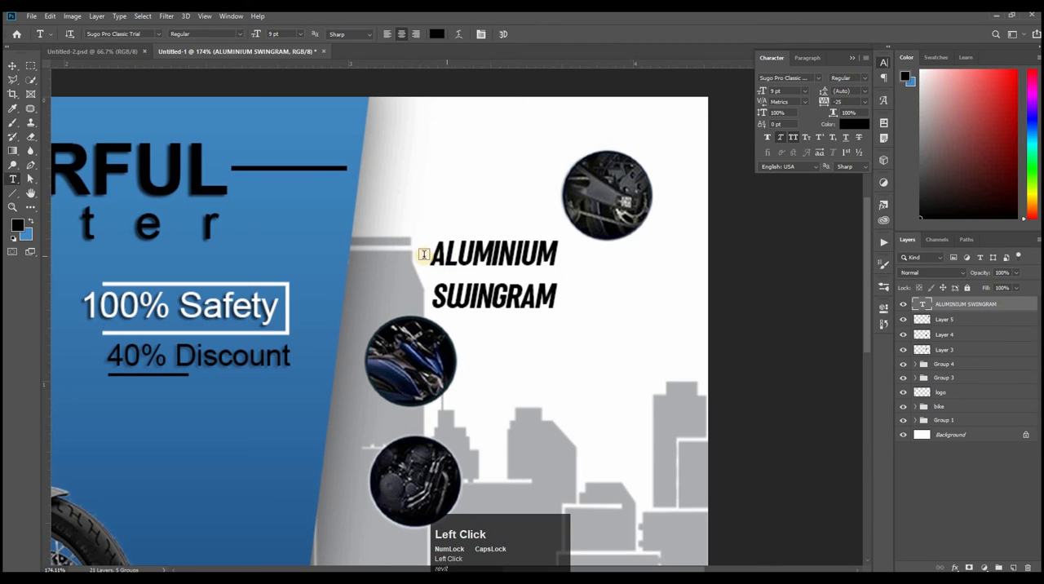
Step: Tighten the line spacing of the ALUMINIUM SWINGRAM caption to 7 pt
left_click(532, 263)
left_click_drag(977, 302, 1025, 563)
left_click_drag(438, 255, 552, 312)
left_click_drag(427, 248, 631, 331)
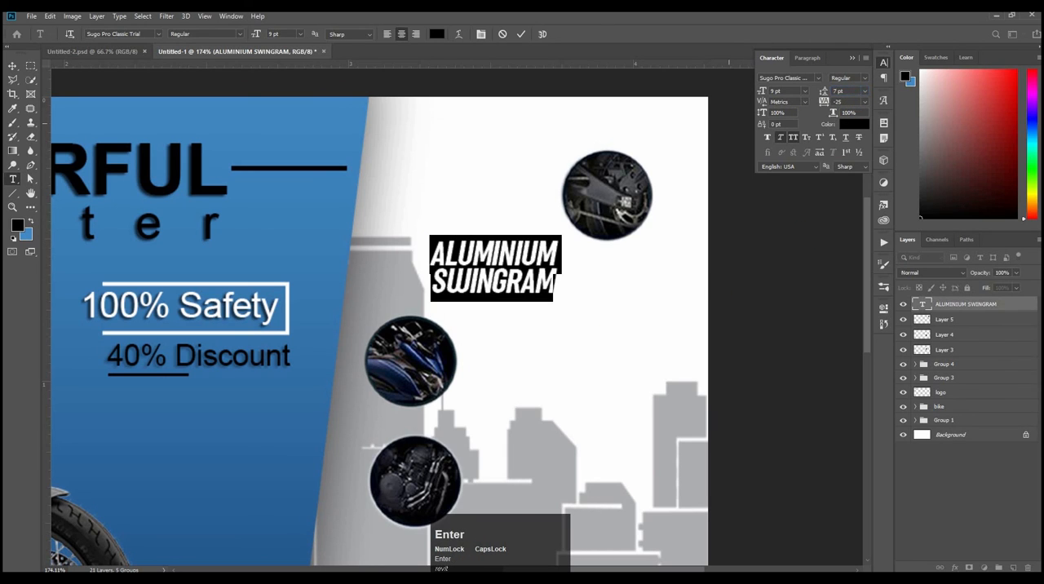
left_click(525, 34)
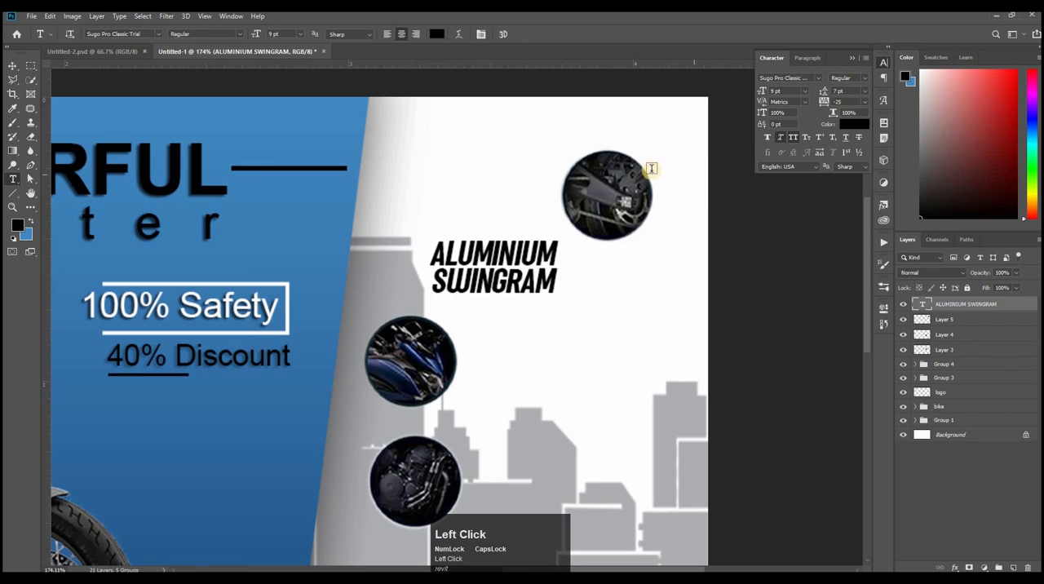
Step: Centre the ALUMINIUM SWINGRAM caption beneath the upper-right round image, and move the blue bike-body round image slightly up and right
left_click(33, 63)
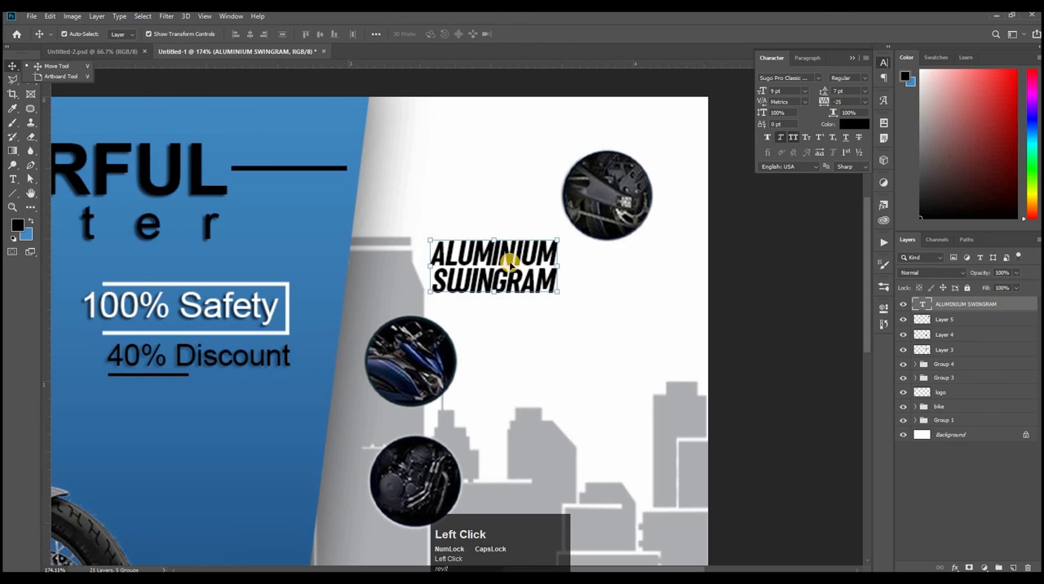
left_click_drag(522, 265, 631, 265)
left_click(617, 210, "shift")
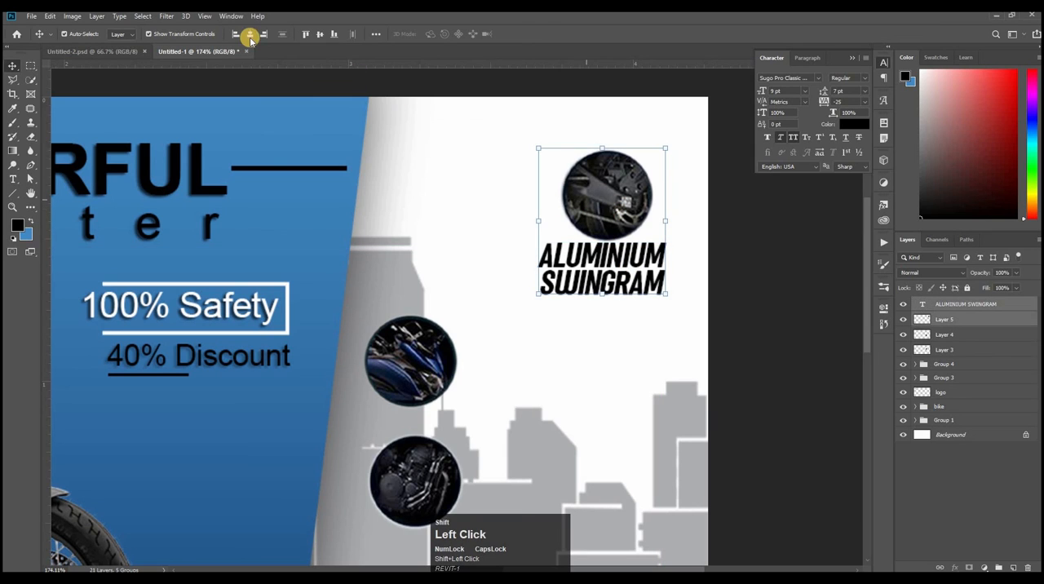
left_click(250, 36)
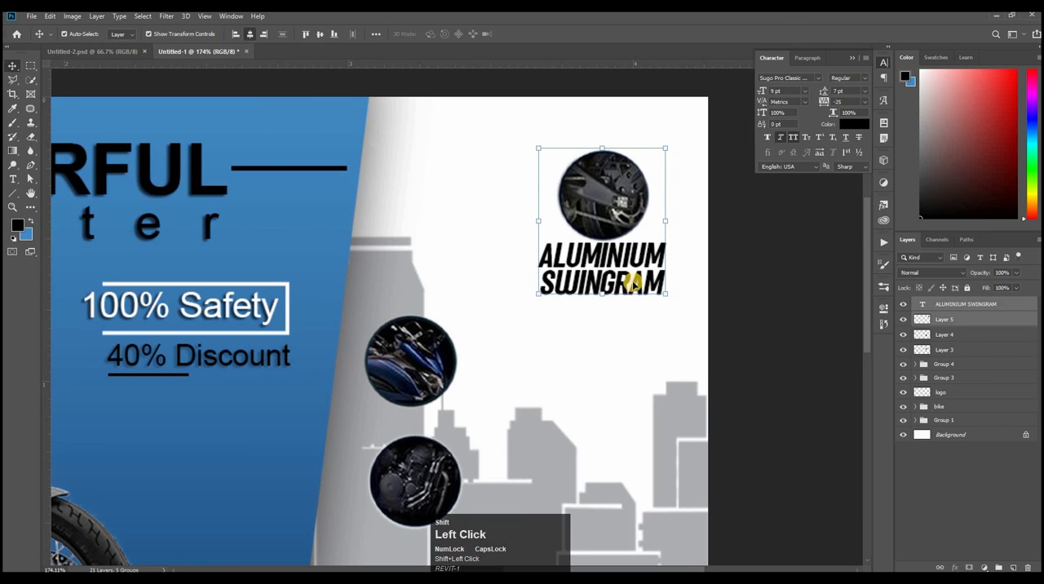
left_click(775, 244)
left_click_drag(424, 387, 434, 335)
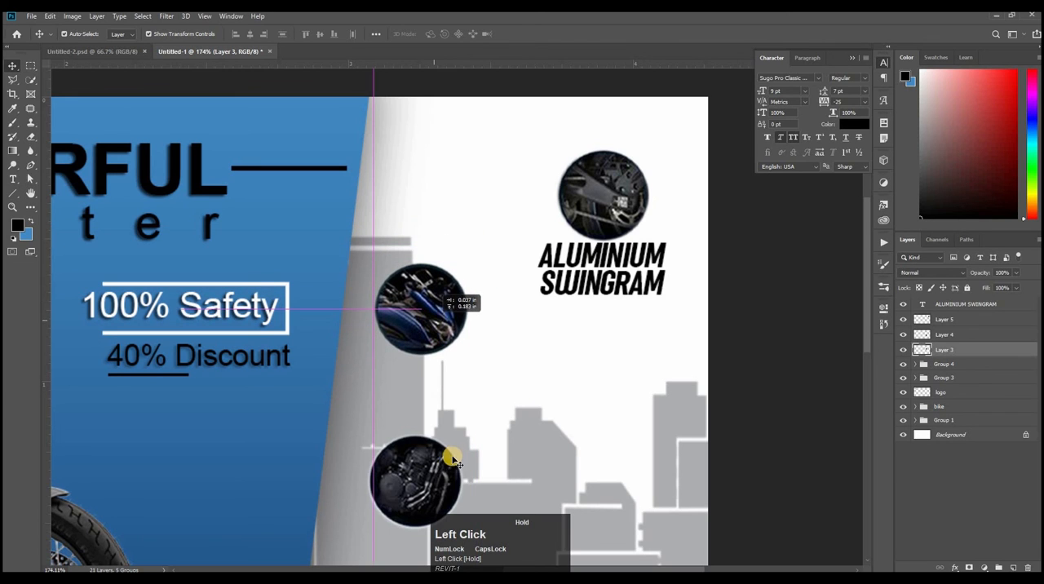
left_click_drag(616, 277, 593, 331)
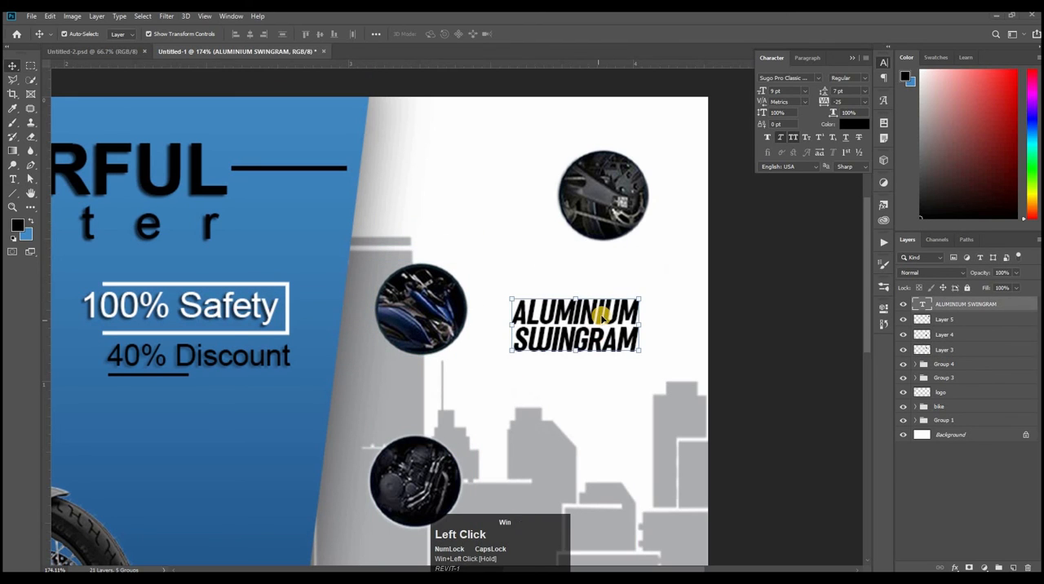
key("super")
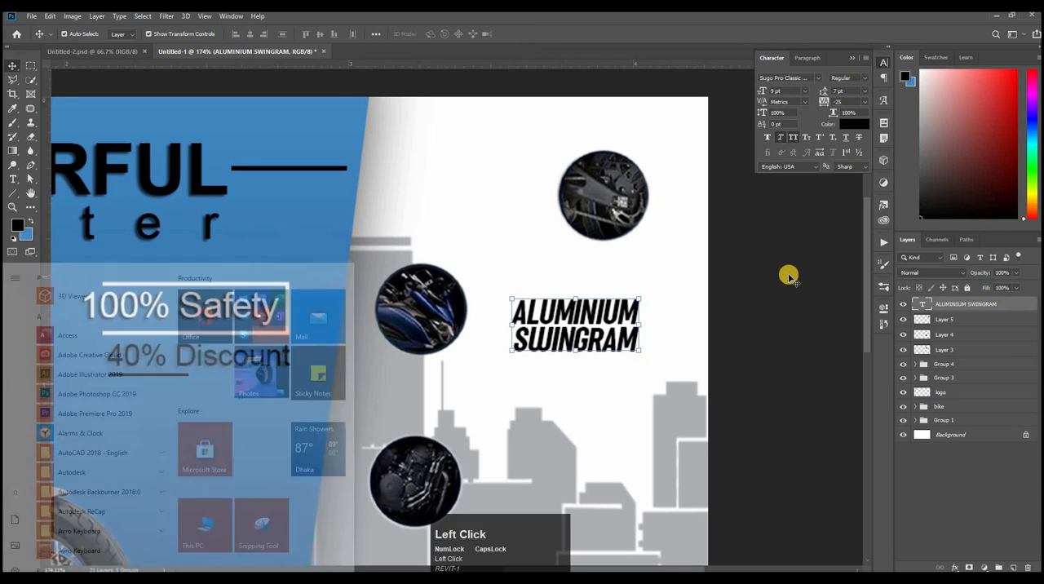
left_click(788, 275)
key("ctrl+z")
Step: Duplicate the ALUMINIUM SWINGRAM caption twice, placing the two copies one below the other under the original
left_click(620, 279)
left_click_drag(619, 279, 614, 418)
left_click(587, 349)
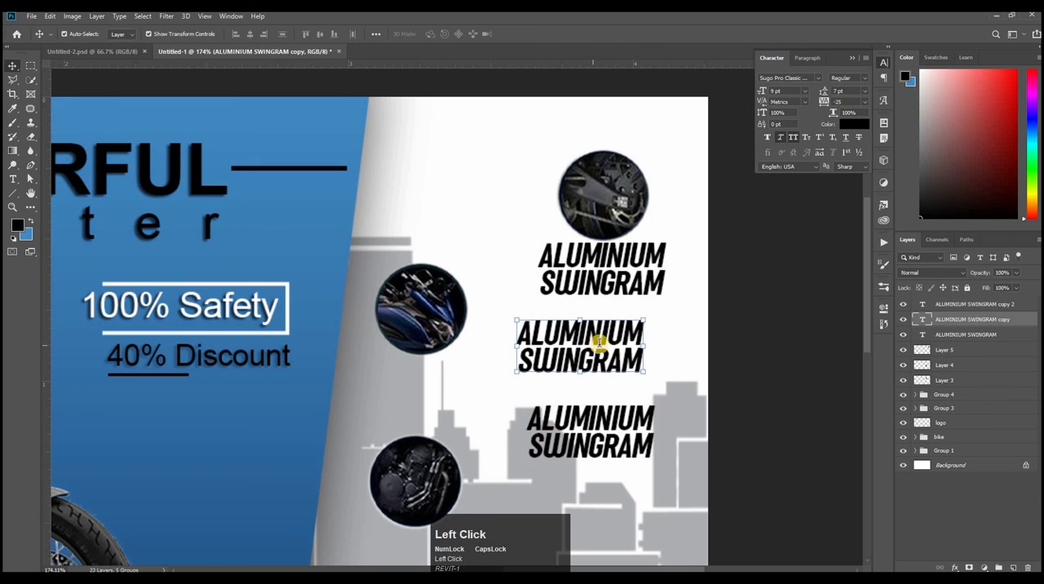
Step: Replace the middle caption copy's text with AERODYNAMIC FRONT COWL on two lines
double_click(599, 342)
key("ctrl+a")
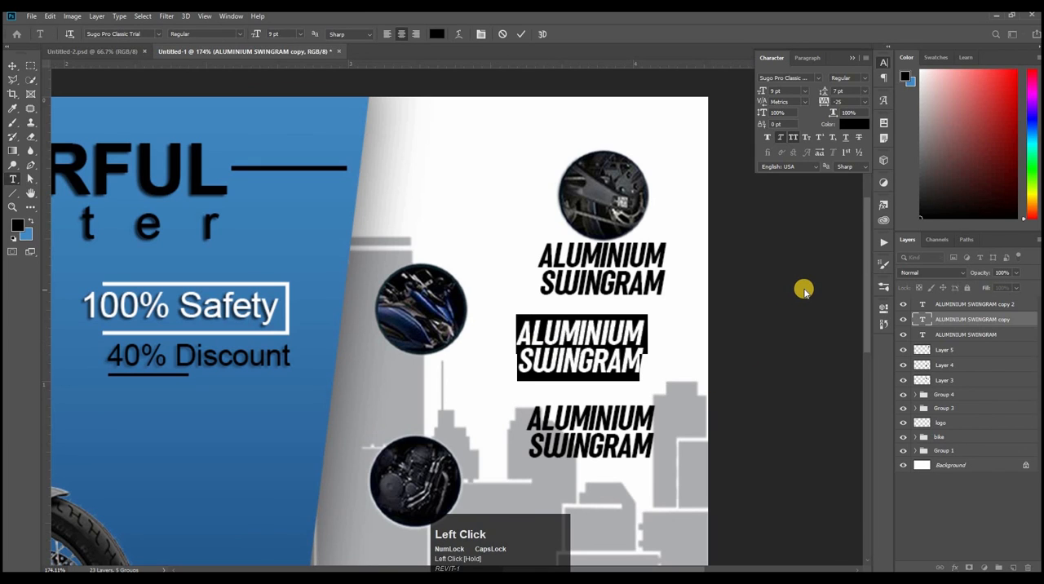
key("BackSpace")
type("AERODYNAMIC")
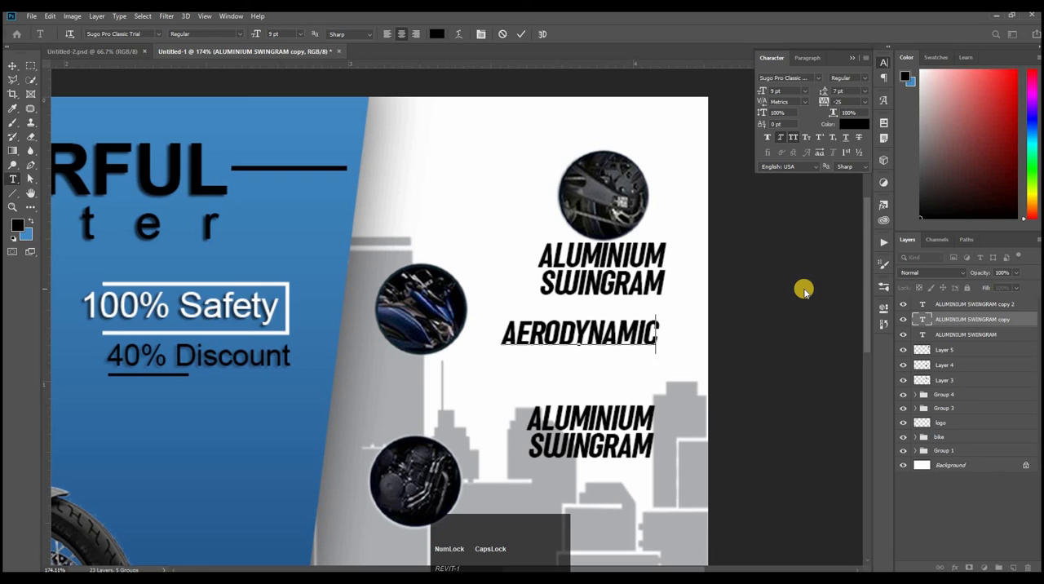
key("Return")
type("FRONT COWL")
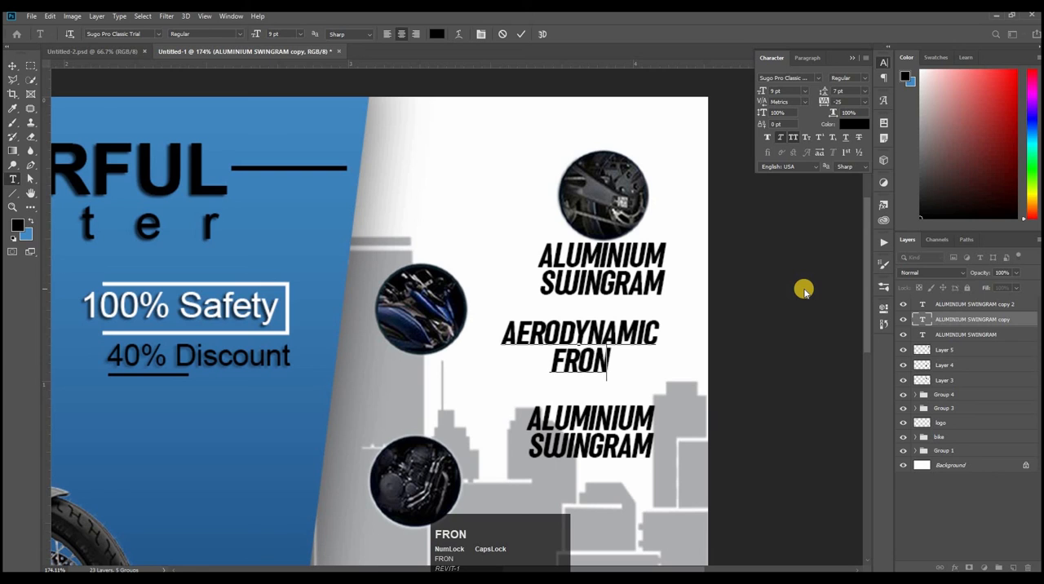
left_click(526, 34)
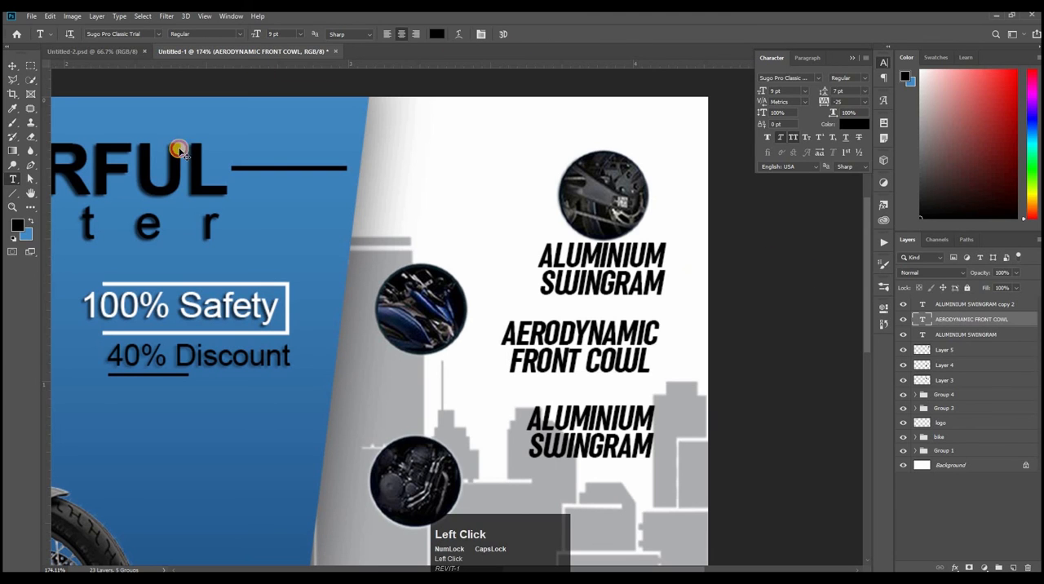
Step: Place the AERODYNAMIC FRONT COWL caption close beneath the blue bike-body round image and align both on their horizontal centres
left_click(12, 65)
left_click_drag(384, 403, 398, 329)
left_click(404, 282, "shift")
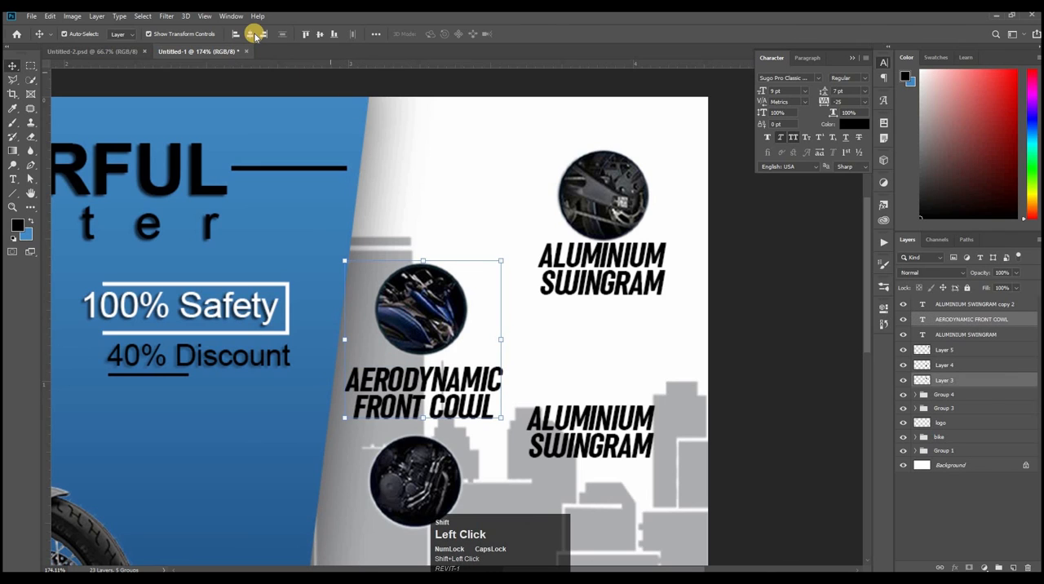
left_click(250, 34)
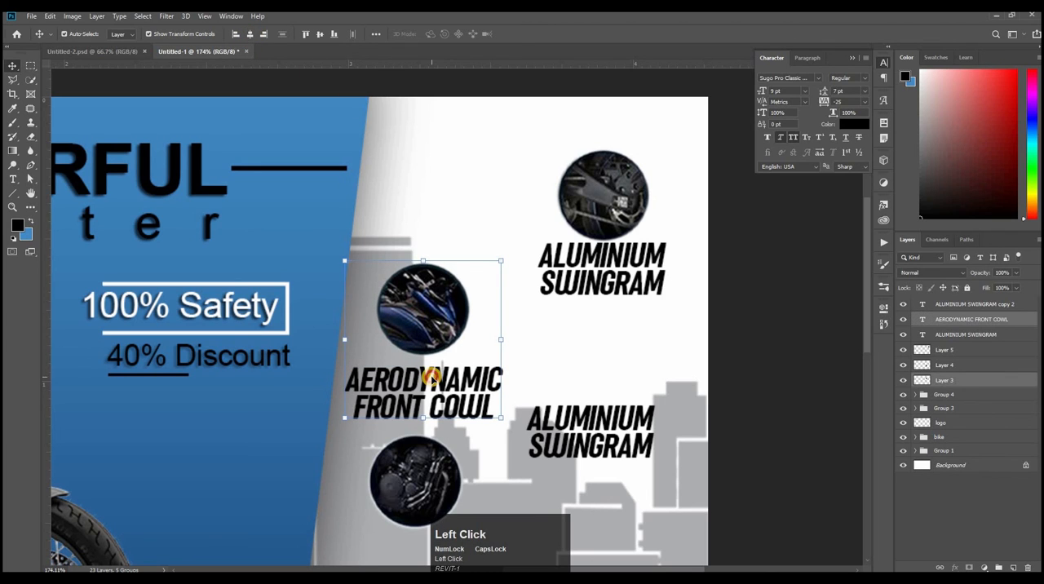
left_click_drag(478, 373, 684, 376)
Step: Move the engine round image and the remaining ALUMINIUM SWINGRAM copy to the banner's lower-right skyline area, with the caption under the image
left_click(636, 419, "ctrl")
scroll(659, 354, "down", 2)
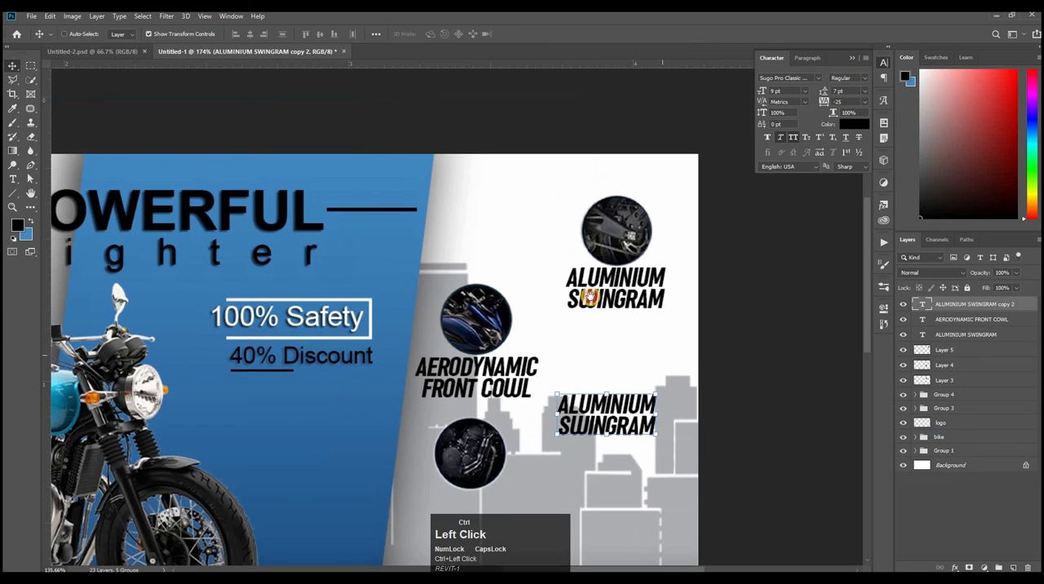
left_click_drag(590, 297, 583, 123)
left_click_drag(611, 236, 603, 369)
left_click_drag(483, 280, 614, 237)
left_click_drag(595, 384, 715, 330)
Step: Replace the caption under the engine image with the three-line text 299CC POWERFUL ENGINE
key("t")
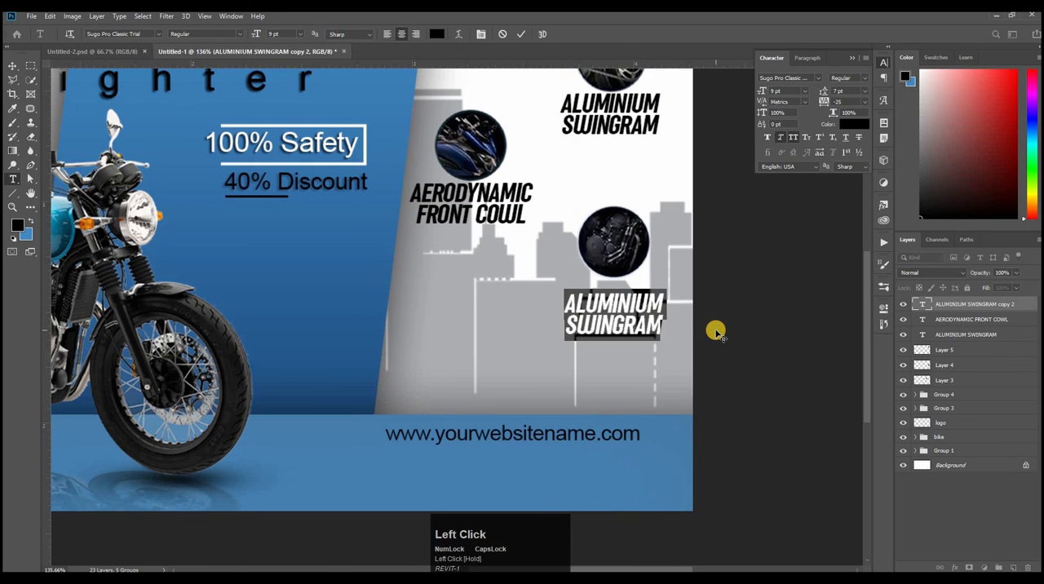
type("2")
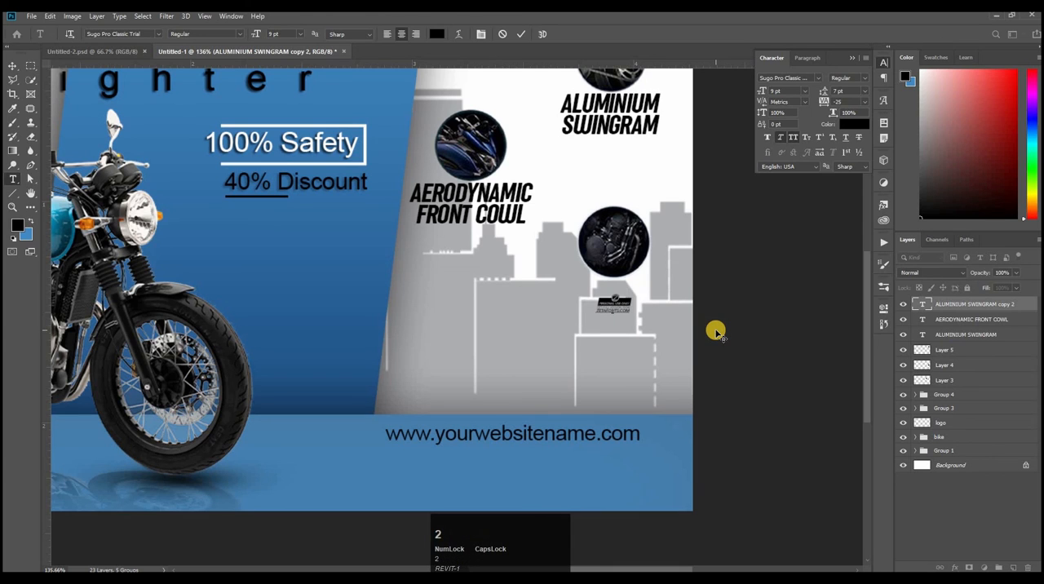
type("50CC")
key("Return")
type("POWER")
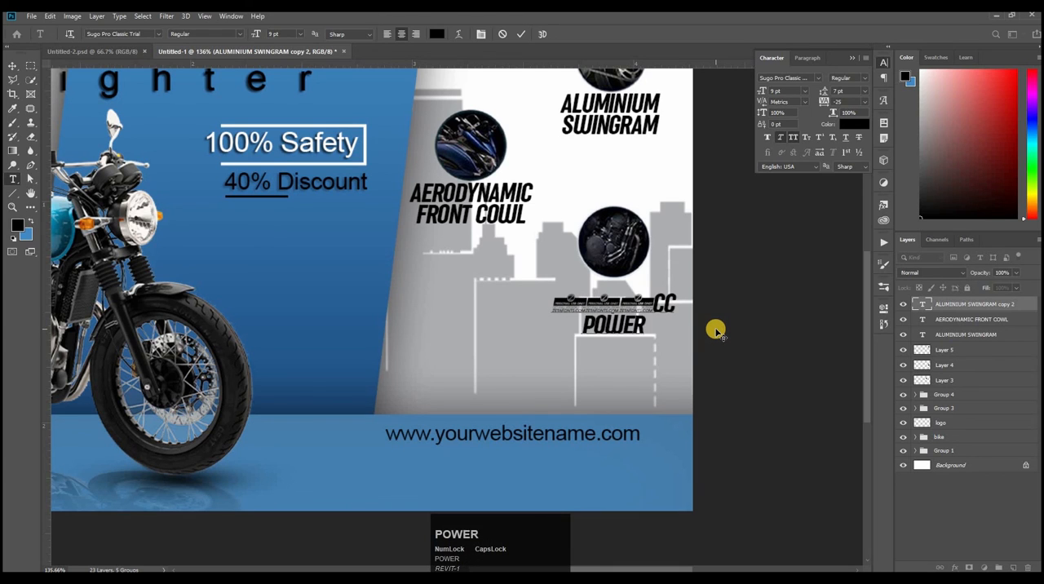
type("FUL")
key("Return")
type("ENGIN")
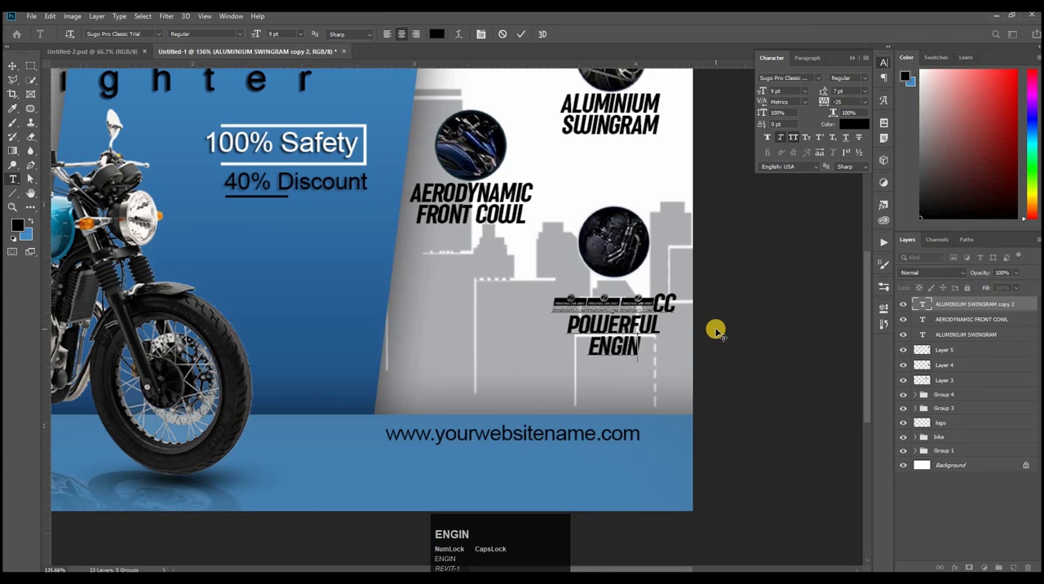
type("E")
Step: Change the font of the digits 299 in the engine caption to Uni Sans Bold Italic
left_click_drag(652, 304, 554, 304)
left_click(819, 78)
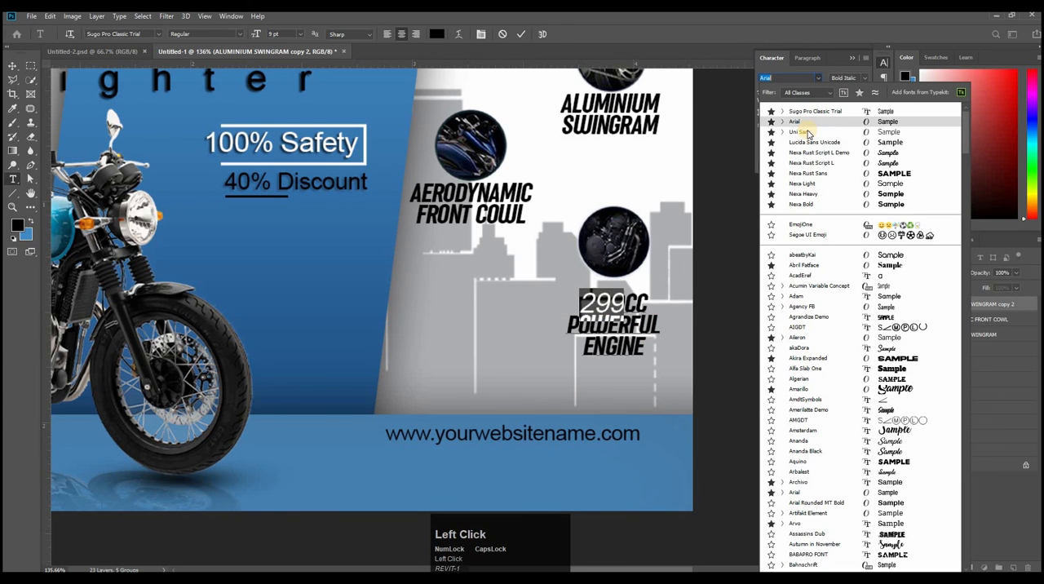
left_click(808, 133)
left_click(863, 77)
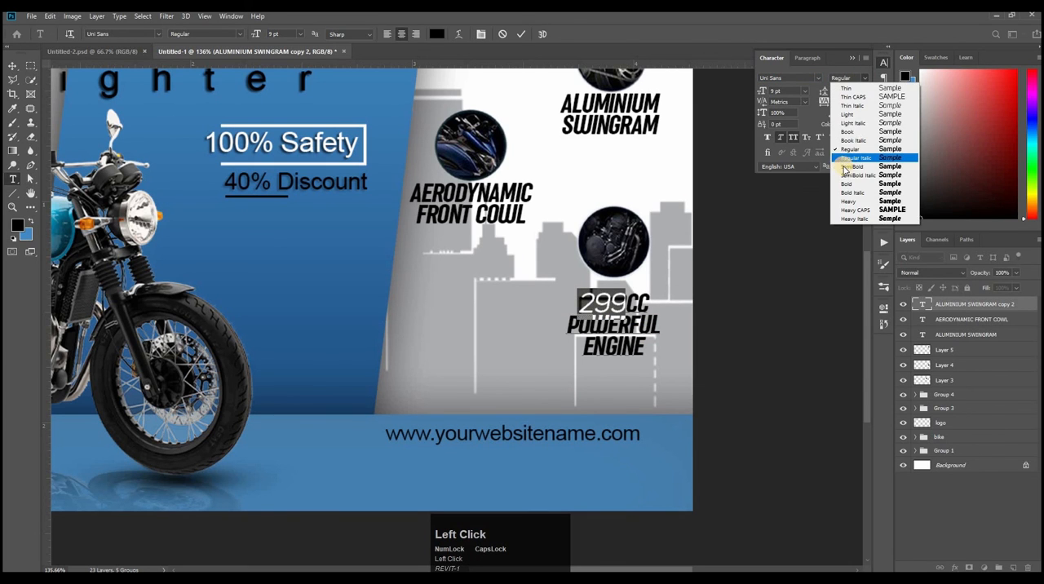
left_click(853, 192)
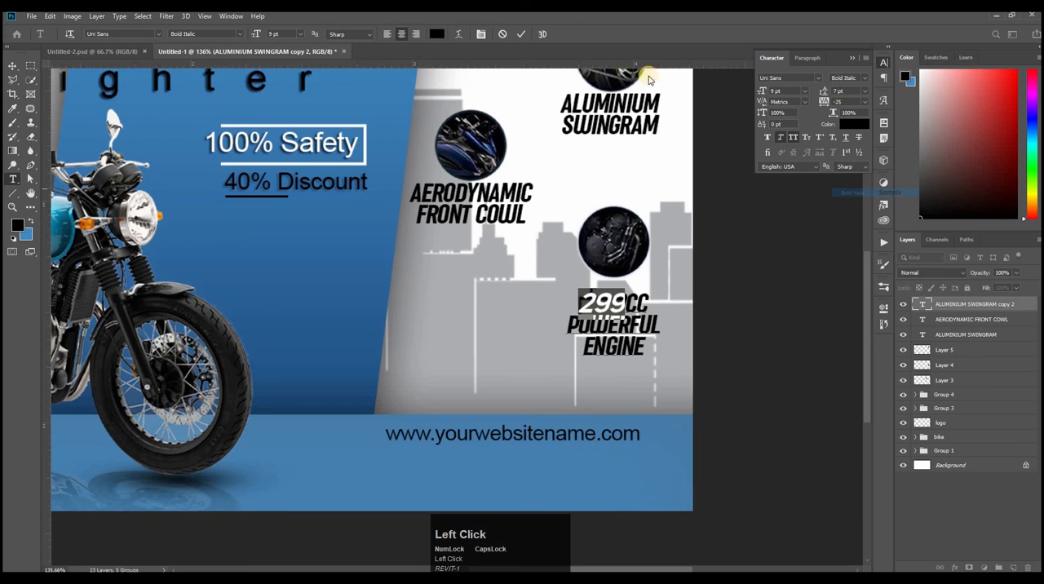
left_click(521, 33)
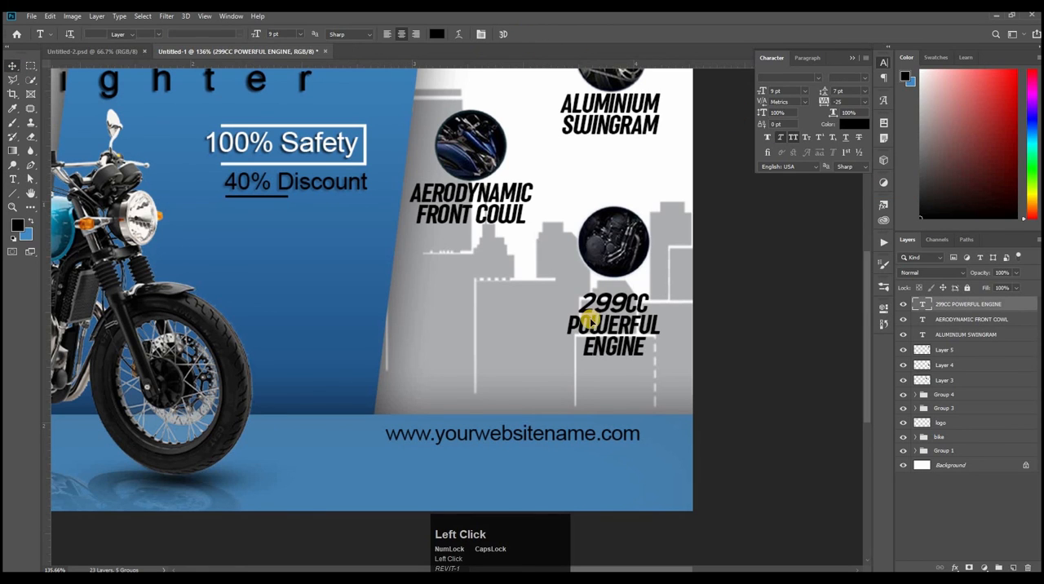
Step: Move the 299CC POWERFUL ENGINE caption up so it sits close beneath the engine round image
key("v")
left_click_drag(603, 332, 604, 320)
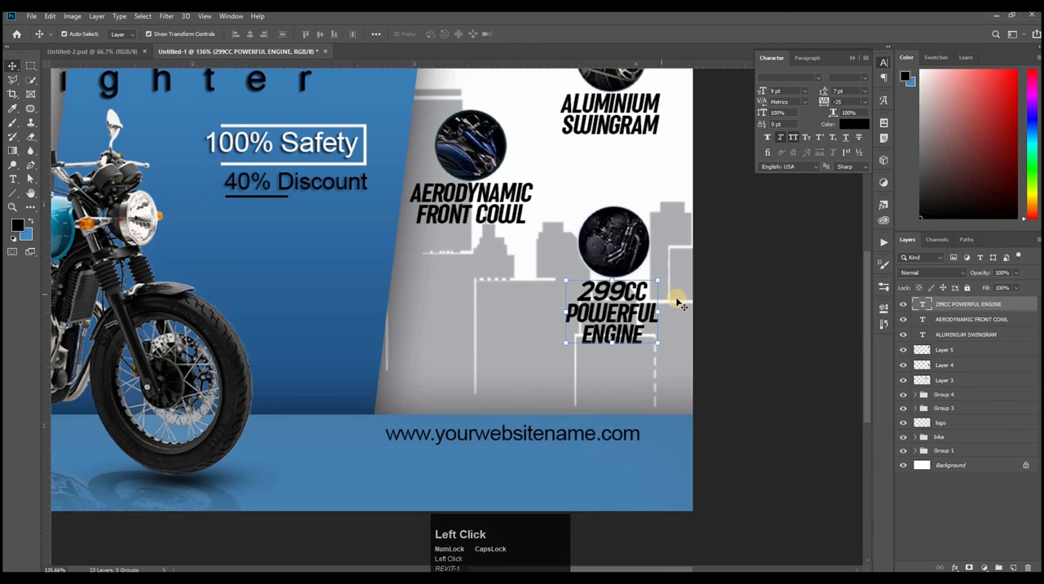
left_click(769, 299)
Step: Group the three caption layers with the three round image layers, and close the character settings
left_click_drag(570, 188, 555, 219)
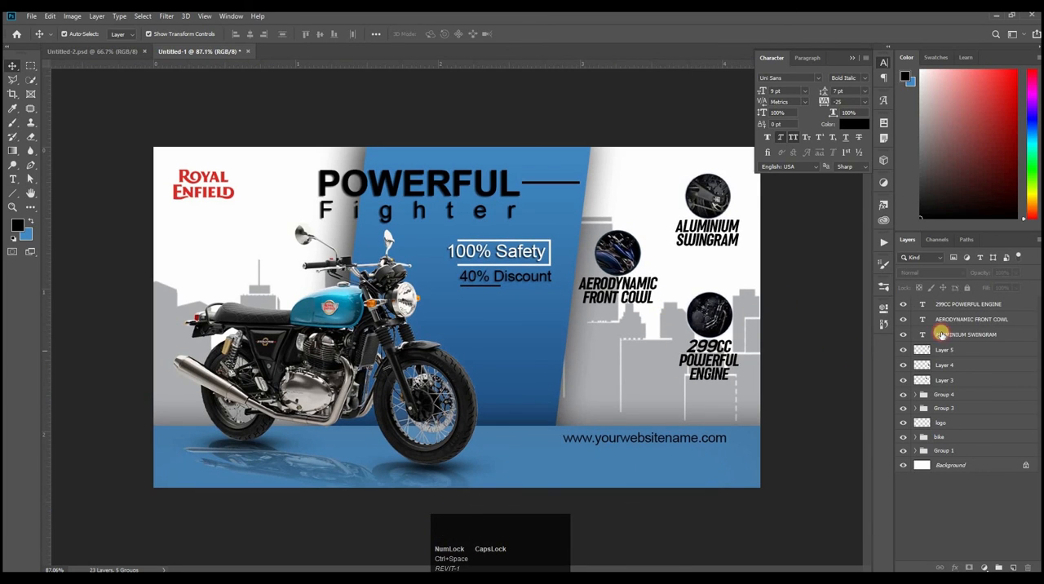
left_click(955, 304)
left_click(953, 381, "shift")
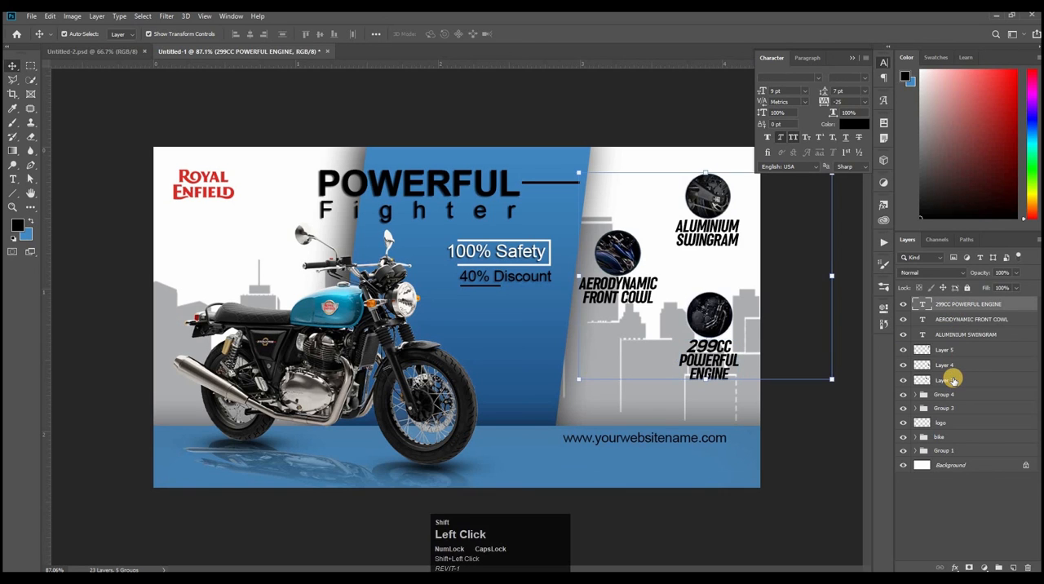
key("ctrl+g")
left_click(815, 418, "ctrl")
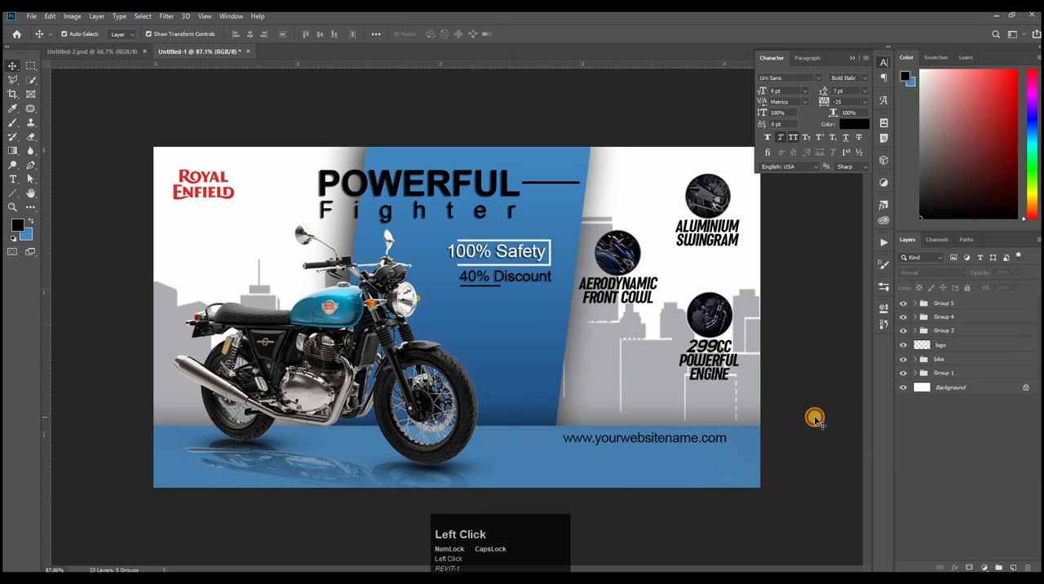
left_click(883, 66)
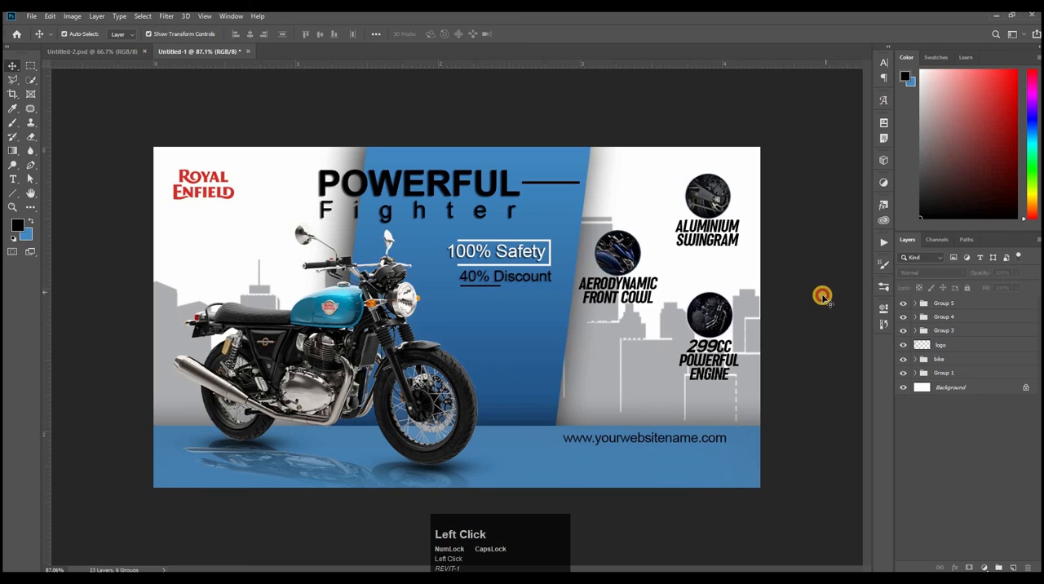